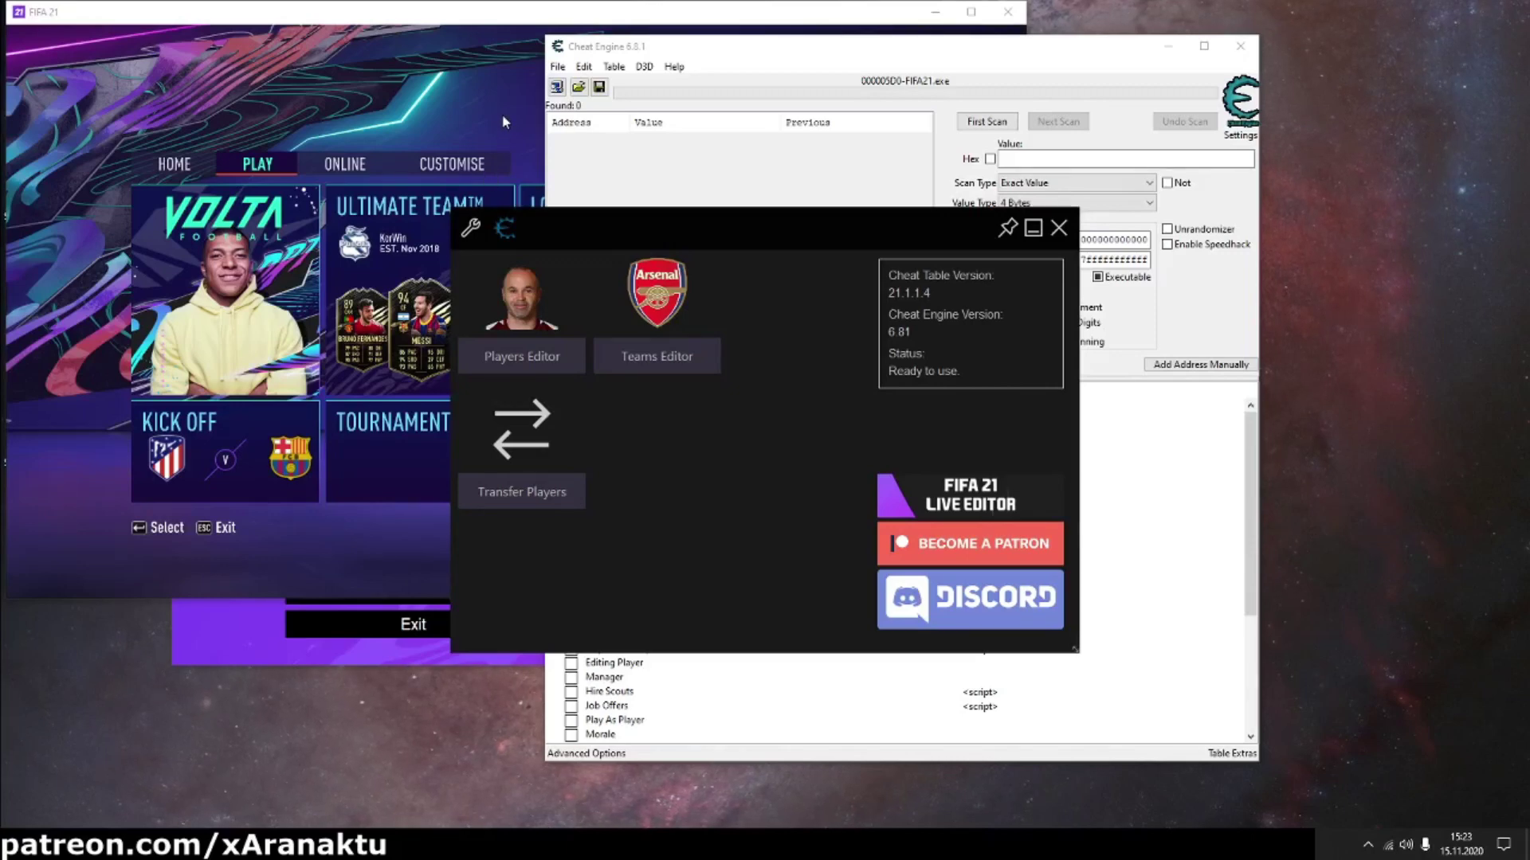
Step: Switch to FIFA 21, load the career save named Beck and show the club's squad overview
left_click(502, 122)
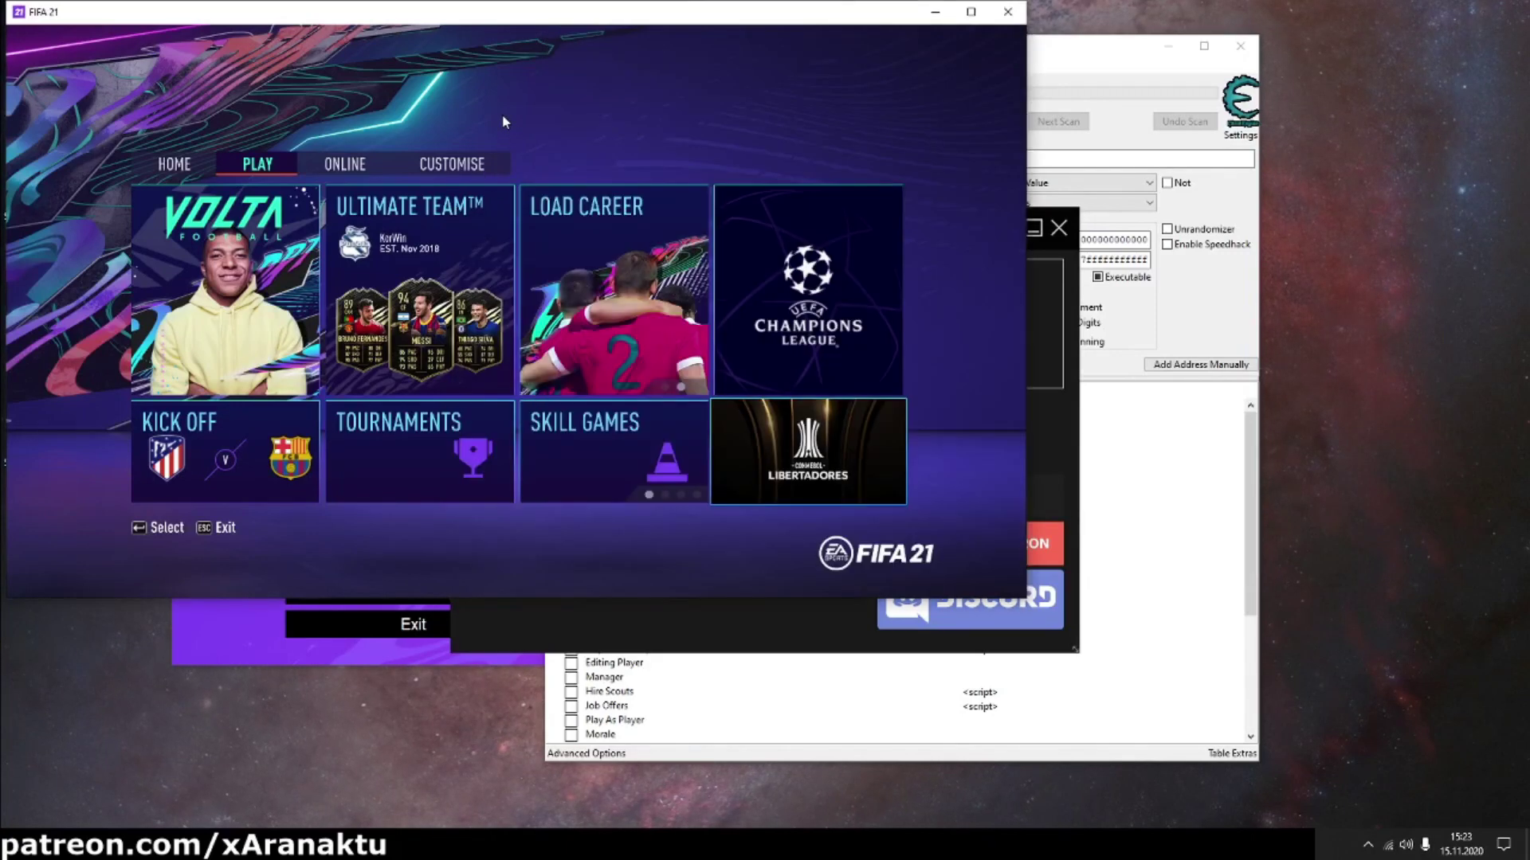
left_click(583, 207)
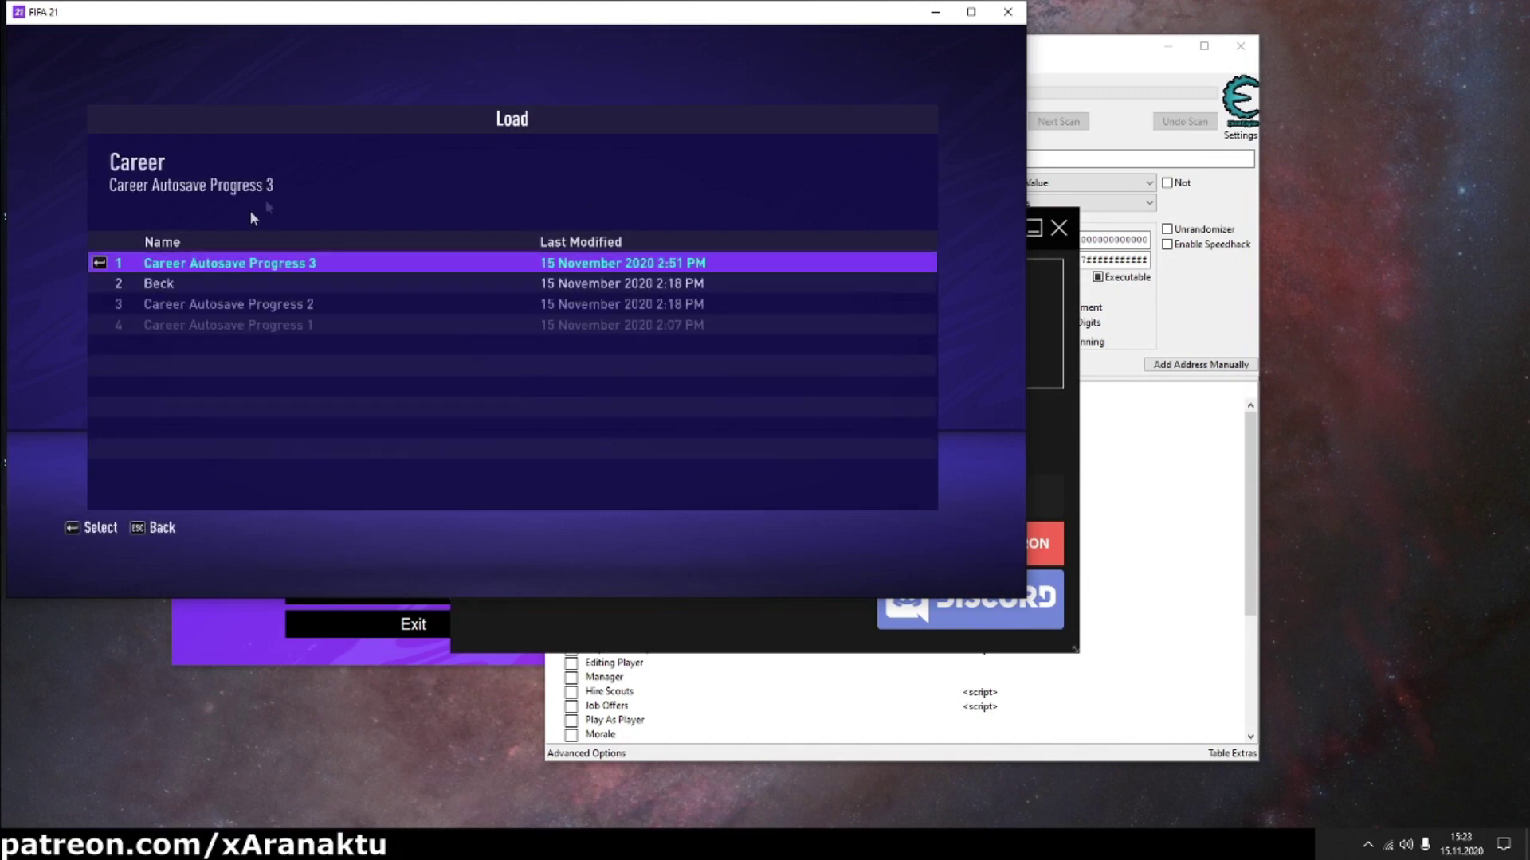
left_click(186, 281)
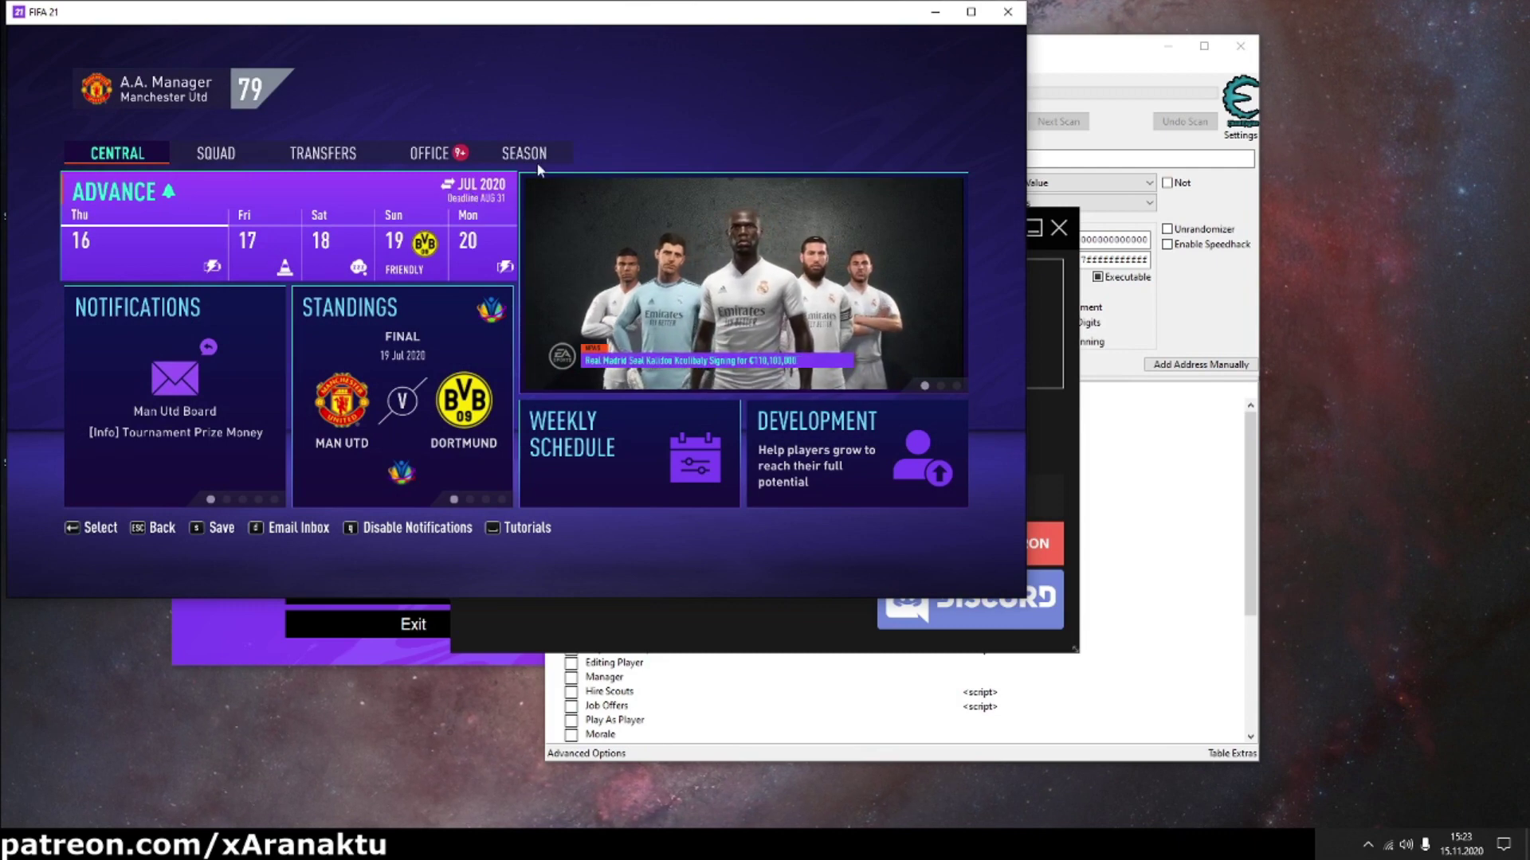
left_click(216, 153)
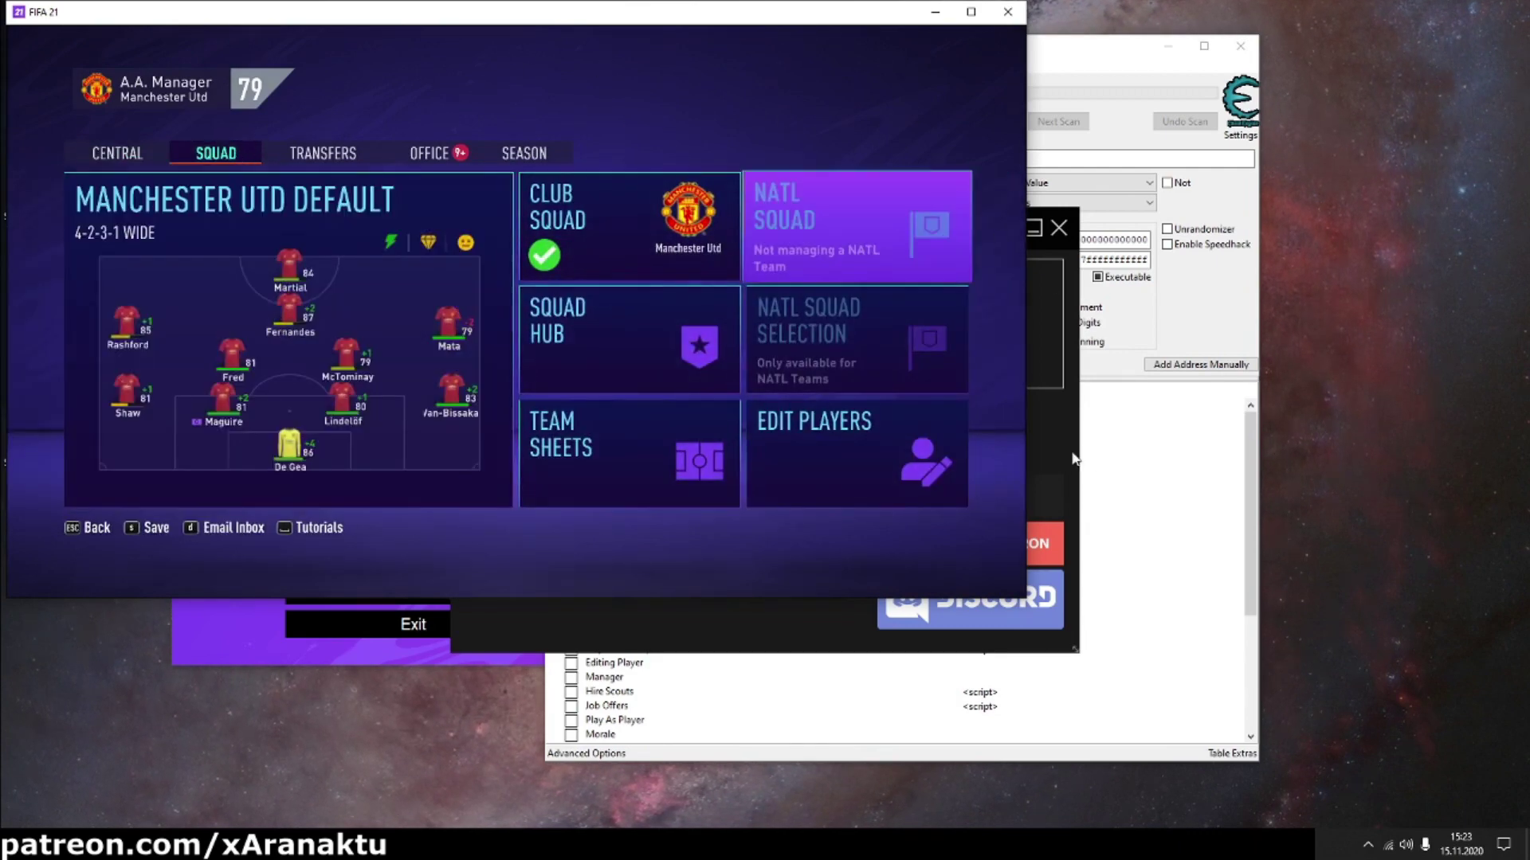
Step: In the cheat table's Transfer Players tool, queue a transfer of player ID 158023 to team ID 10
left_click(1073, 459)
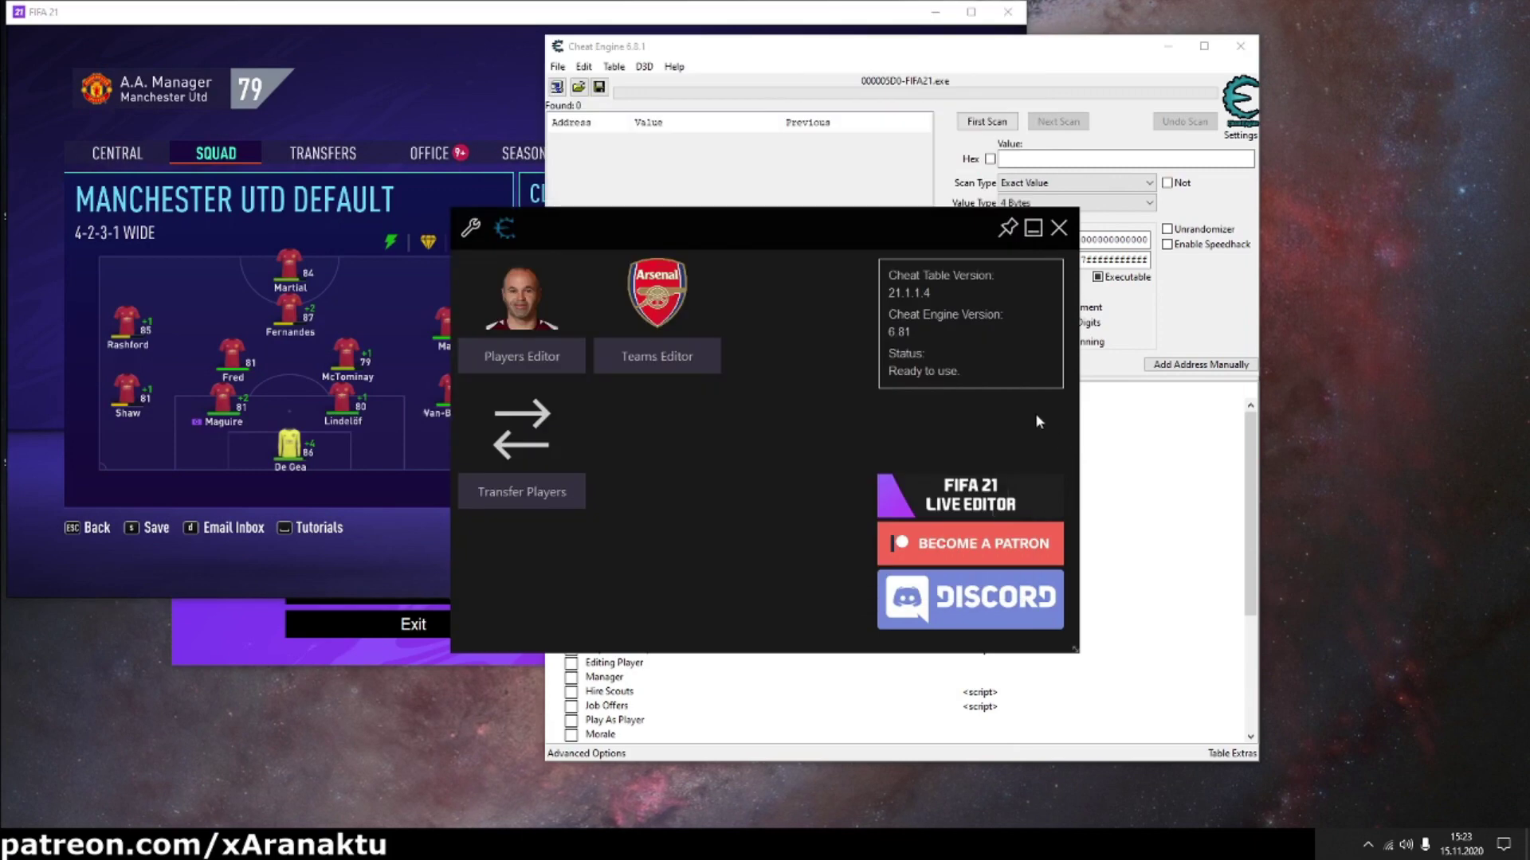
left_click(568, 492)
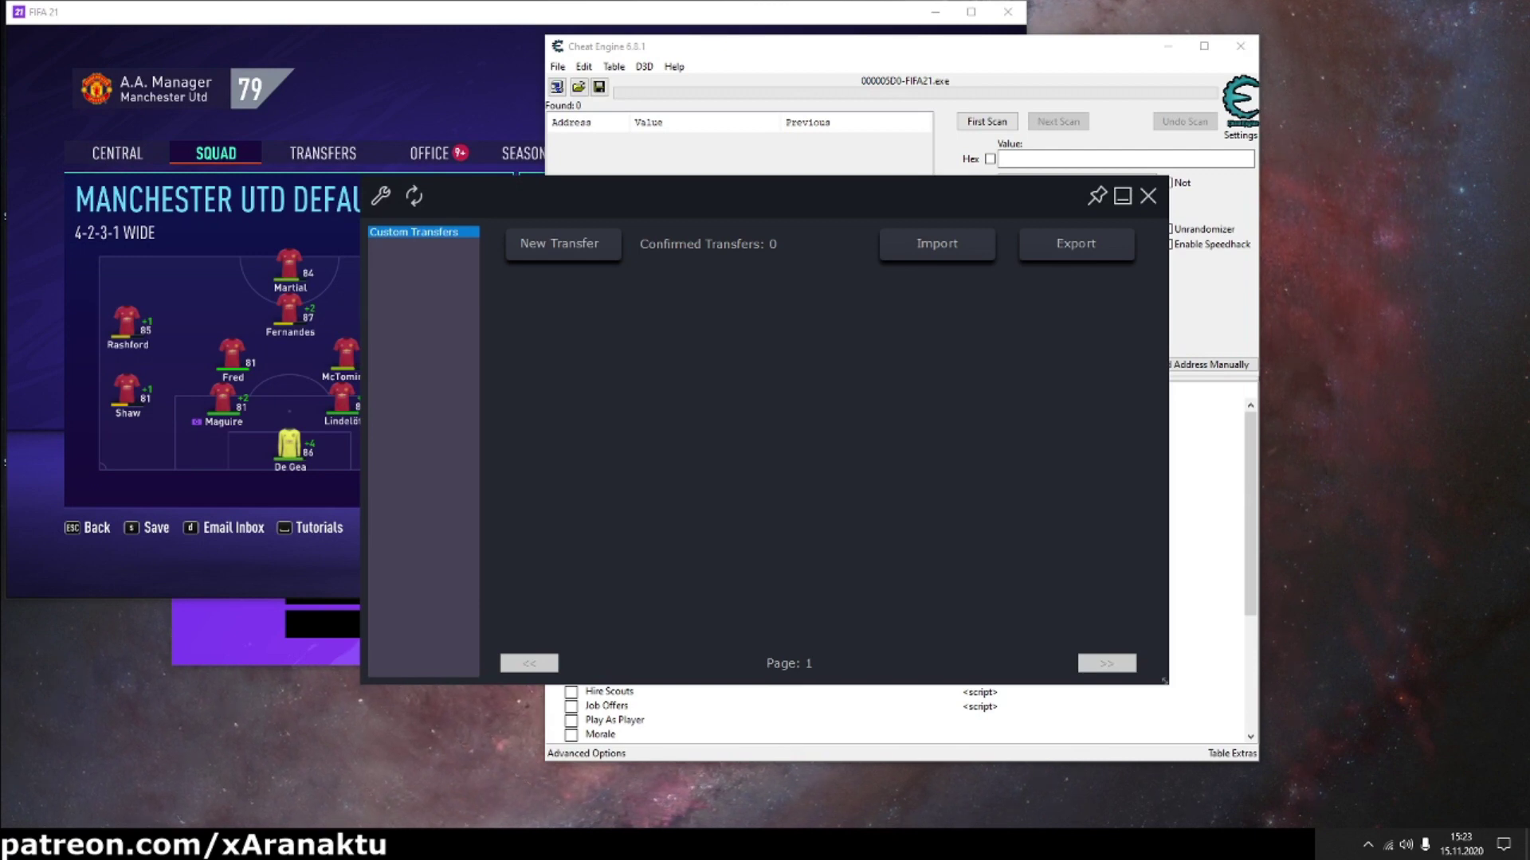
left_click(595, 243)
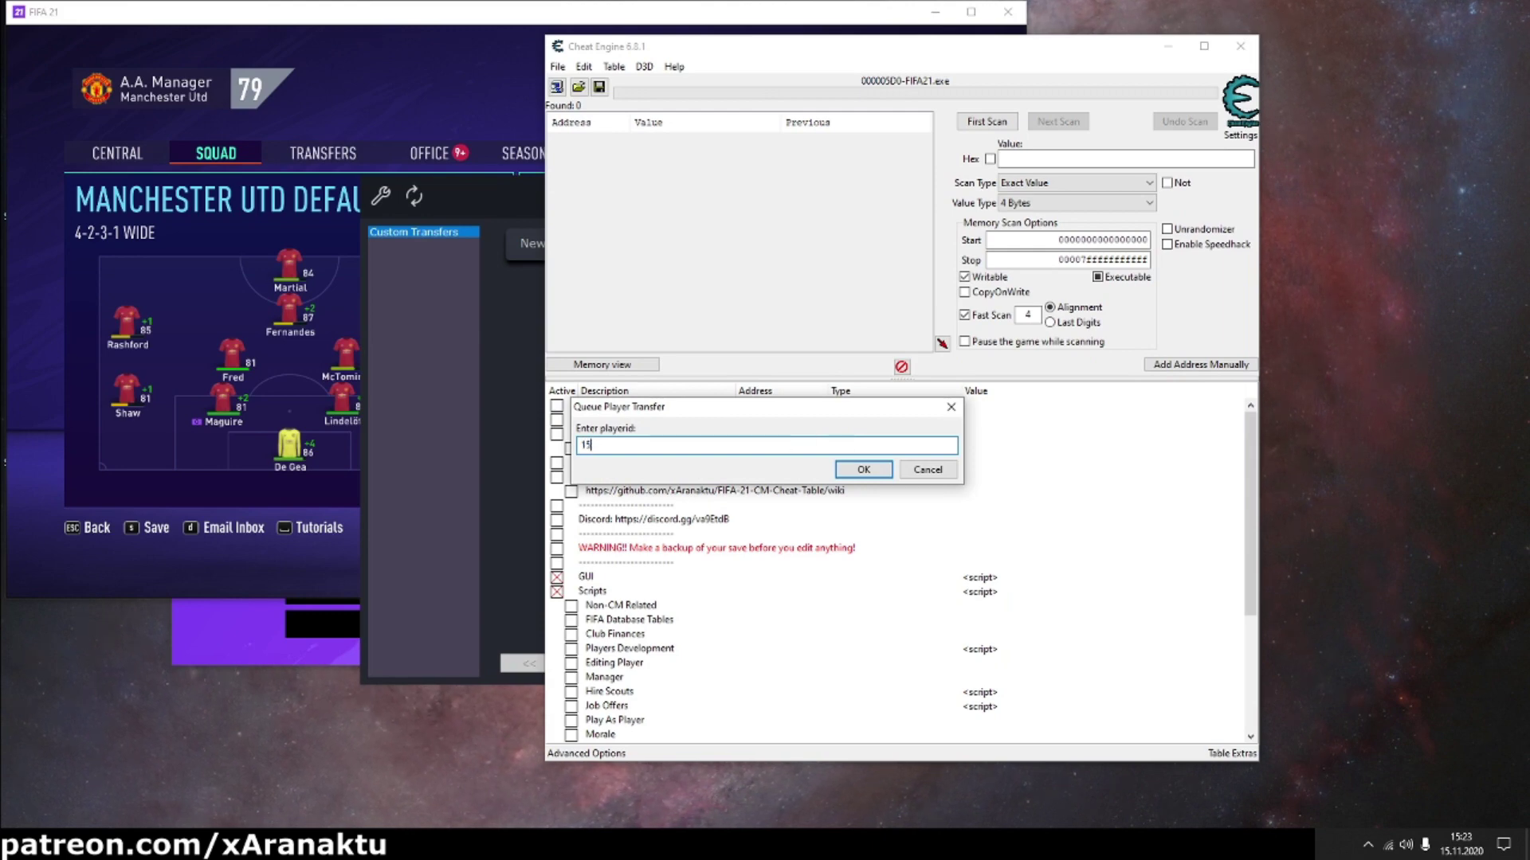
type("158023")
left_click(854, 472)
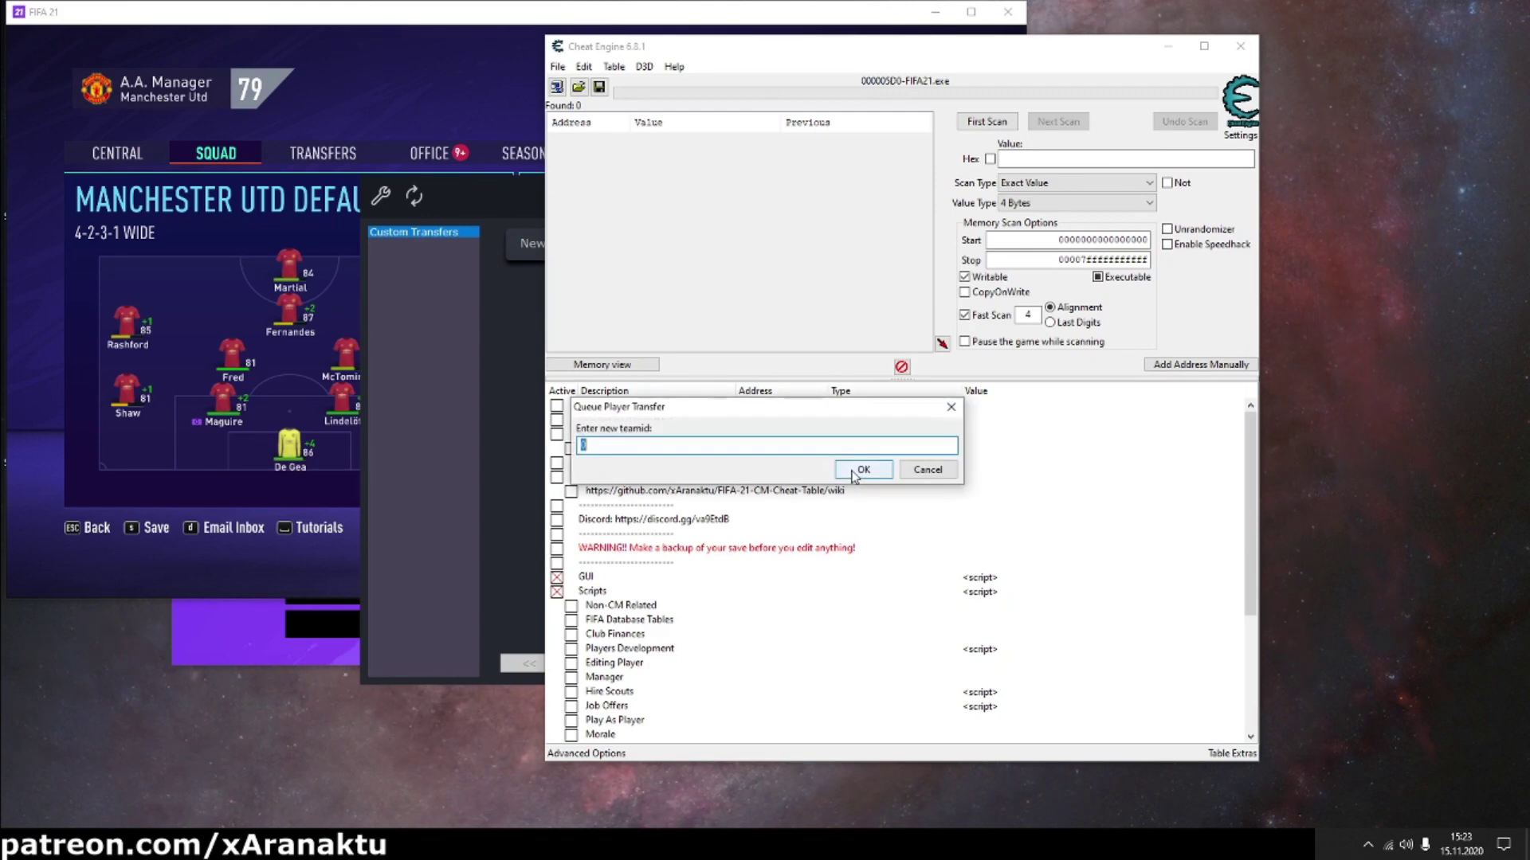
left_click(751, 445)
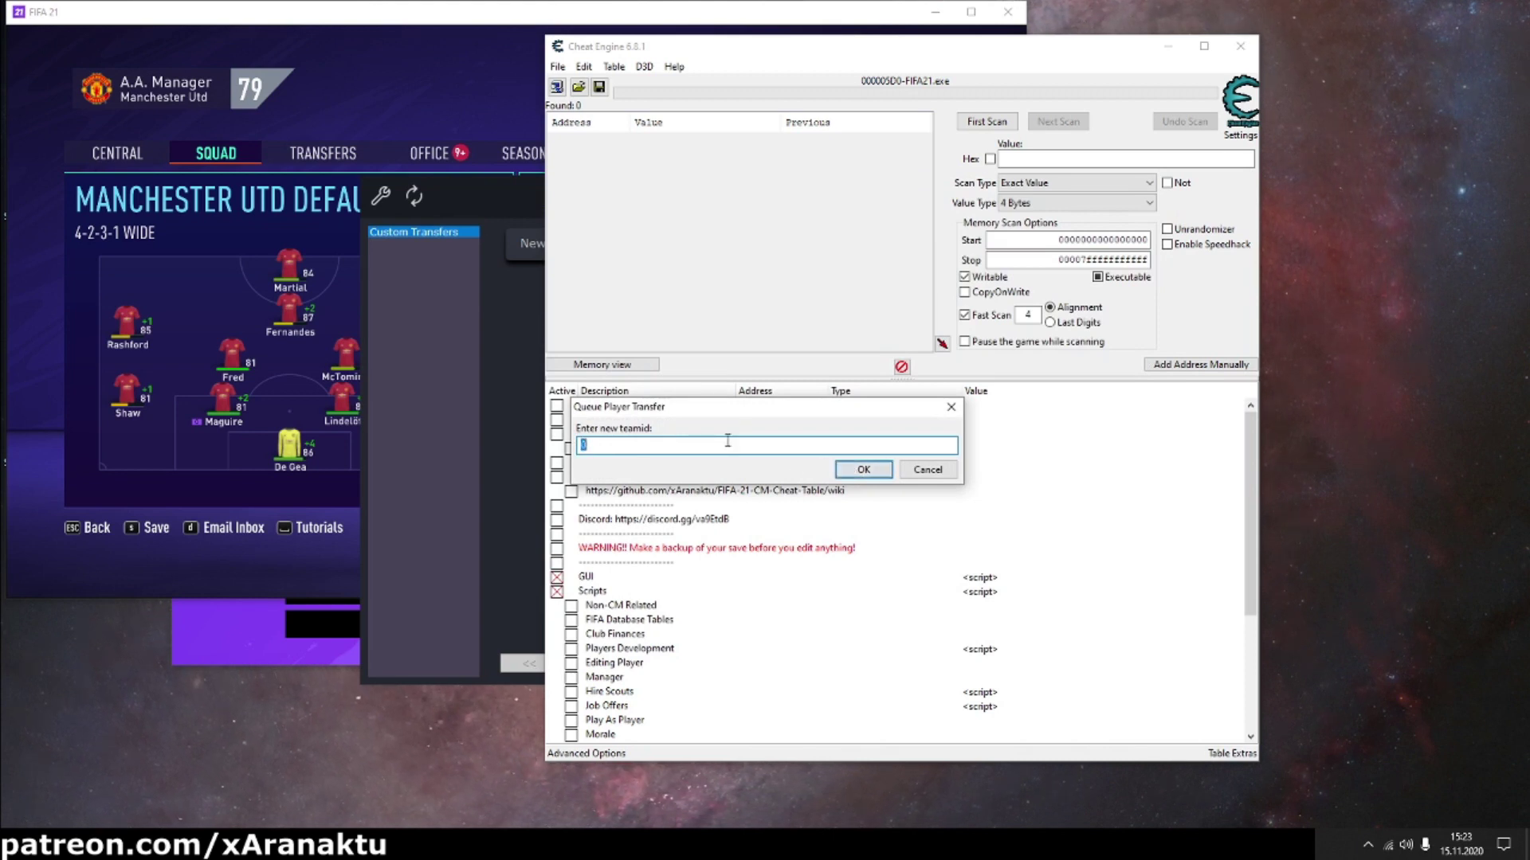
type("1")
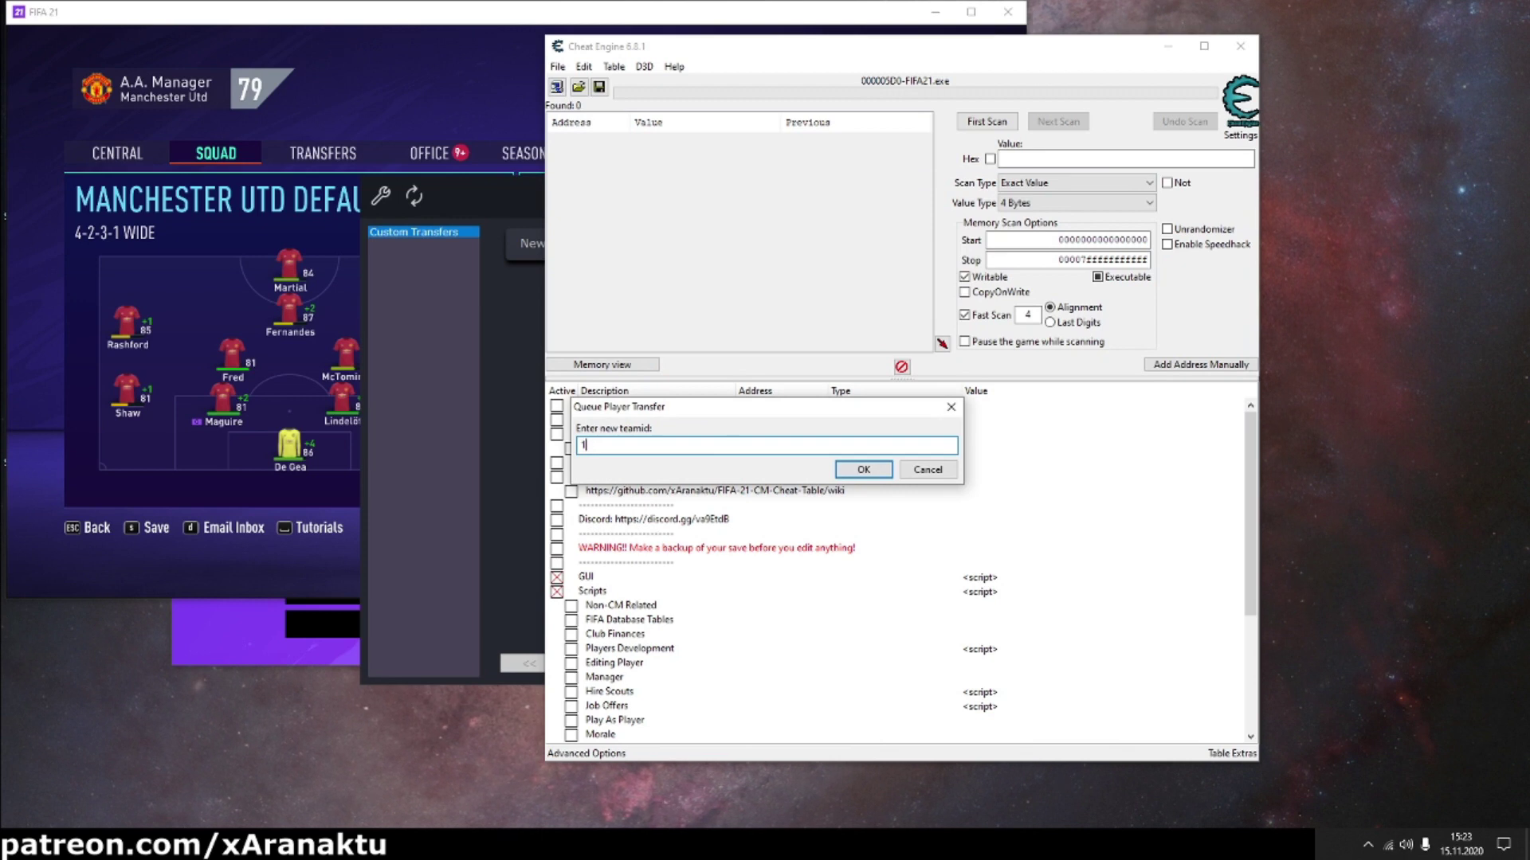
type("0")
left_click(849, 470)
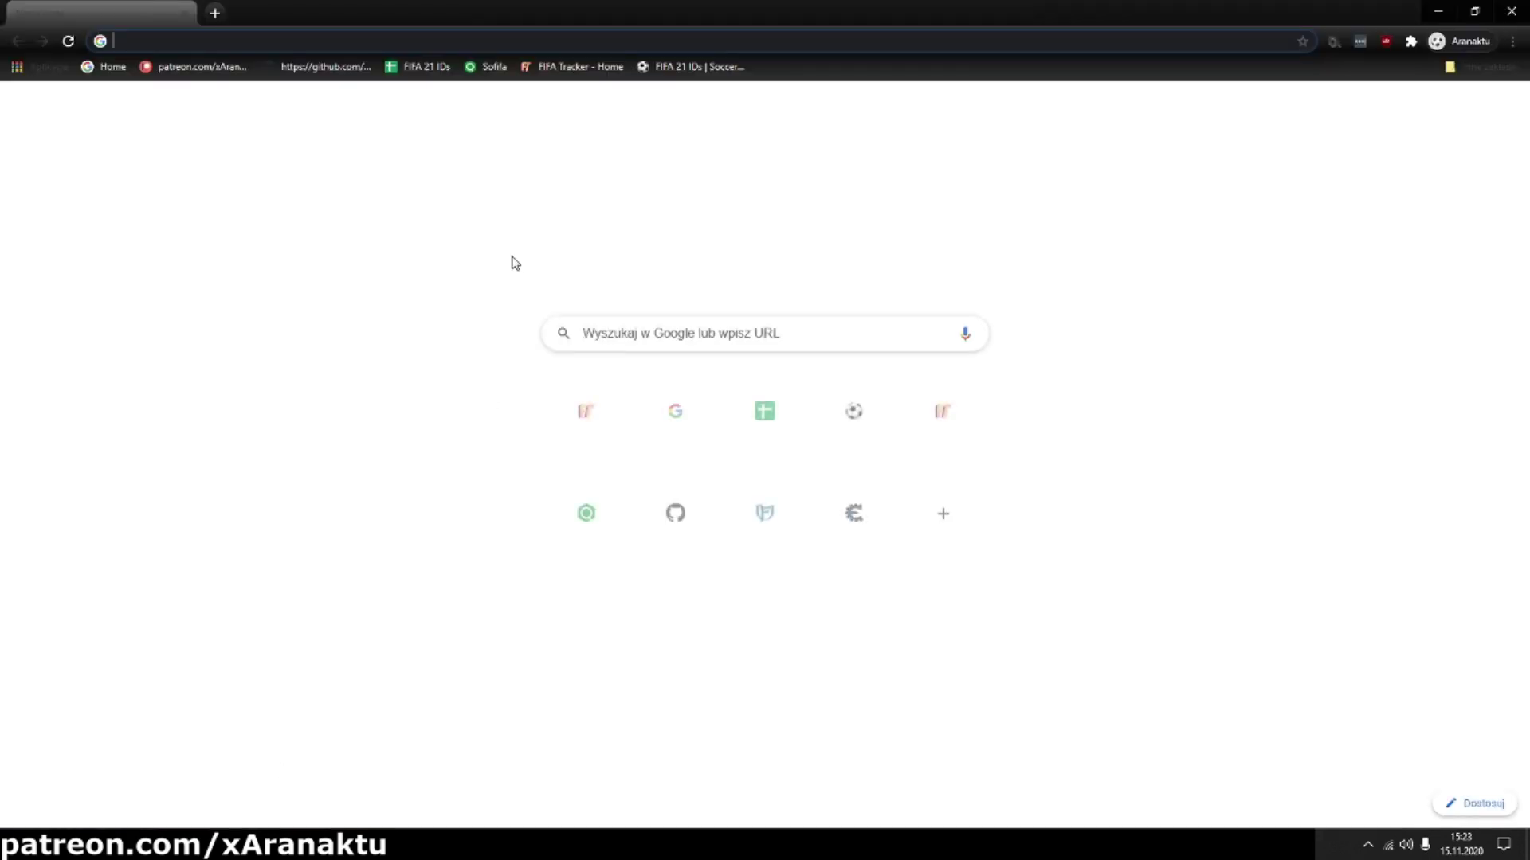
Step: In the browser, open the FIFA 21 IDs spreadsheet and look up the IDs of Manchester City and Manchester United among the teams
left_click(399, 68)
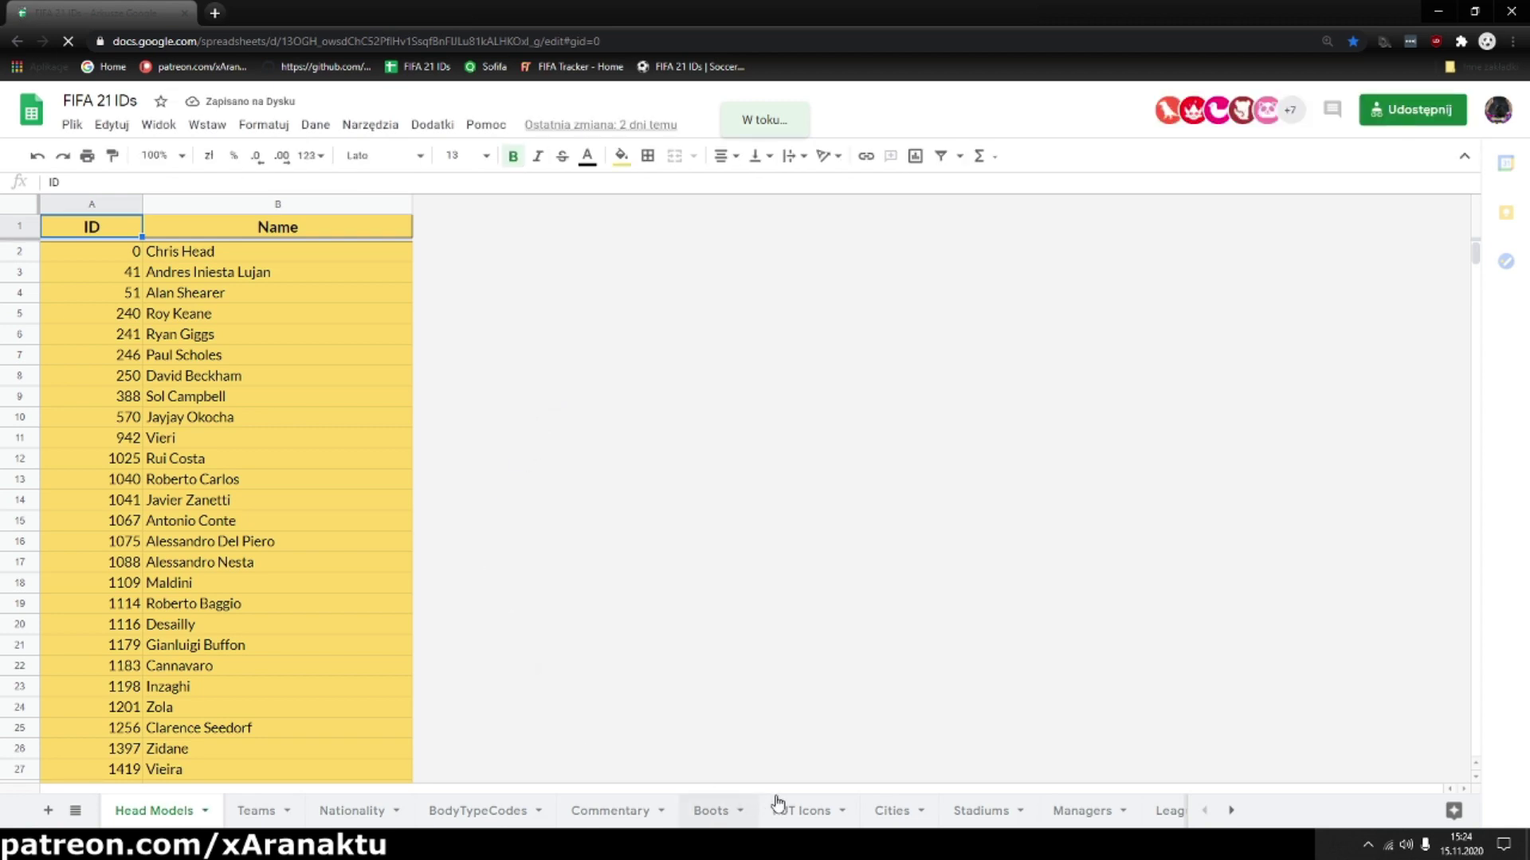
left_click(256, 810)
scroll(209, 329, "down", 5)
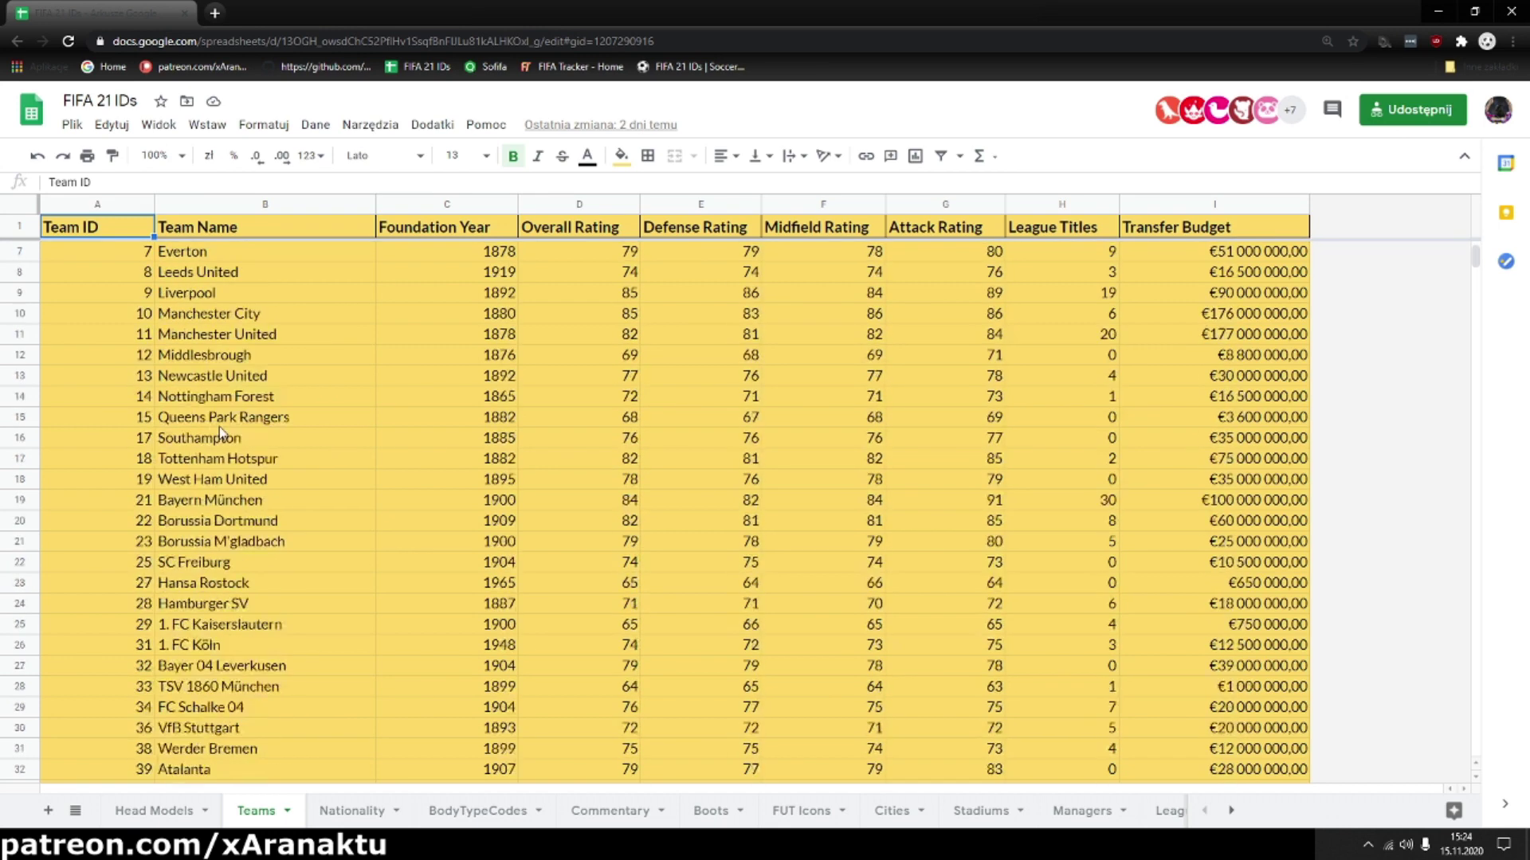
scroll(185, 418, "up", 3)
scroll(175, 386, "up", 1)
left_click(170, 314)
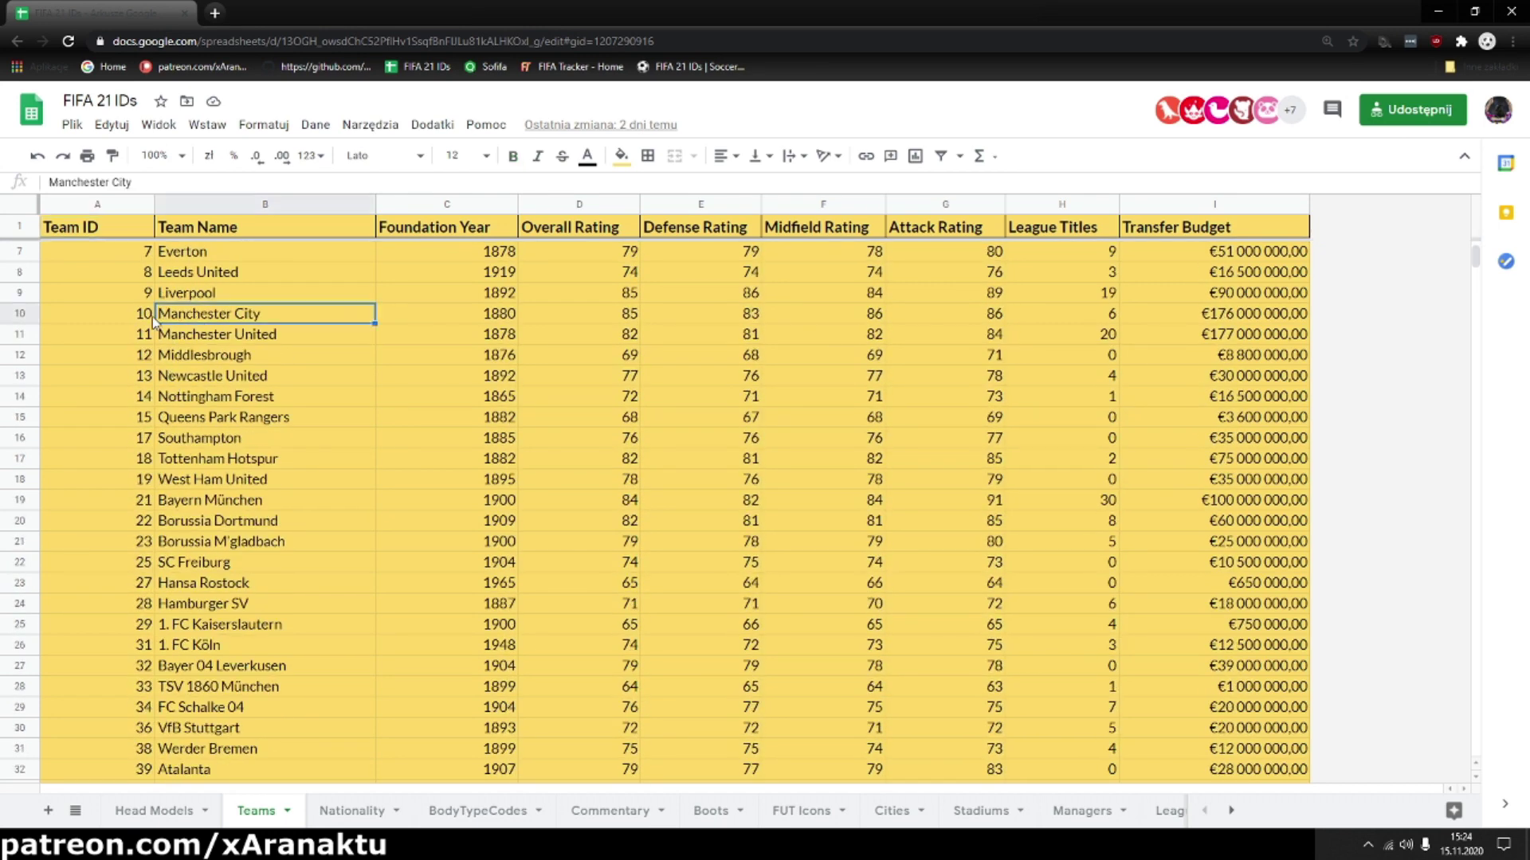
key("Left")
left_click(250, 333)
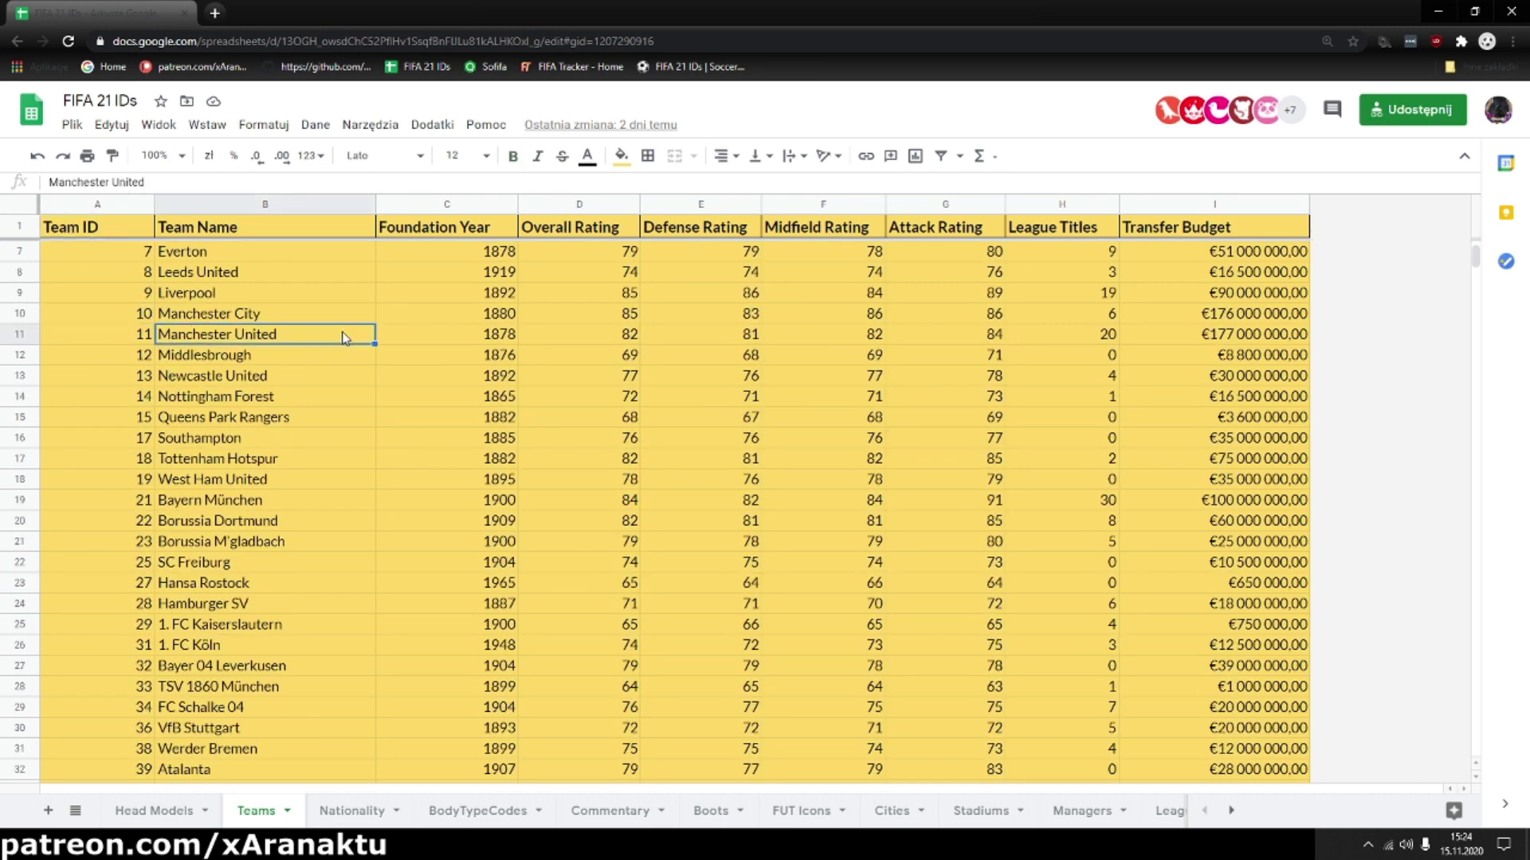
left_click(232, 321)
Step: Open FIFA Tracker in a new browser tab, search the players for "messi" and find Lionel Messi's player ID
left_click(215, 13)
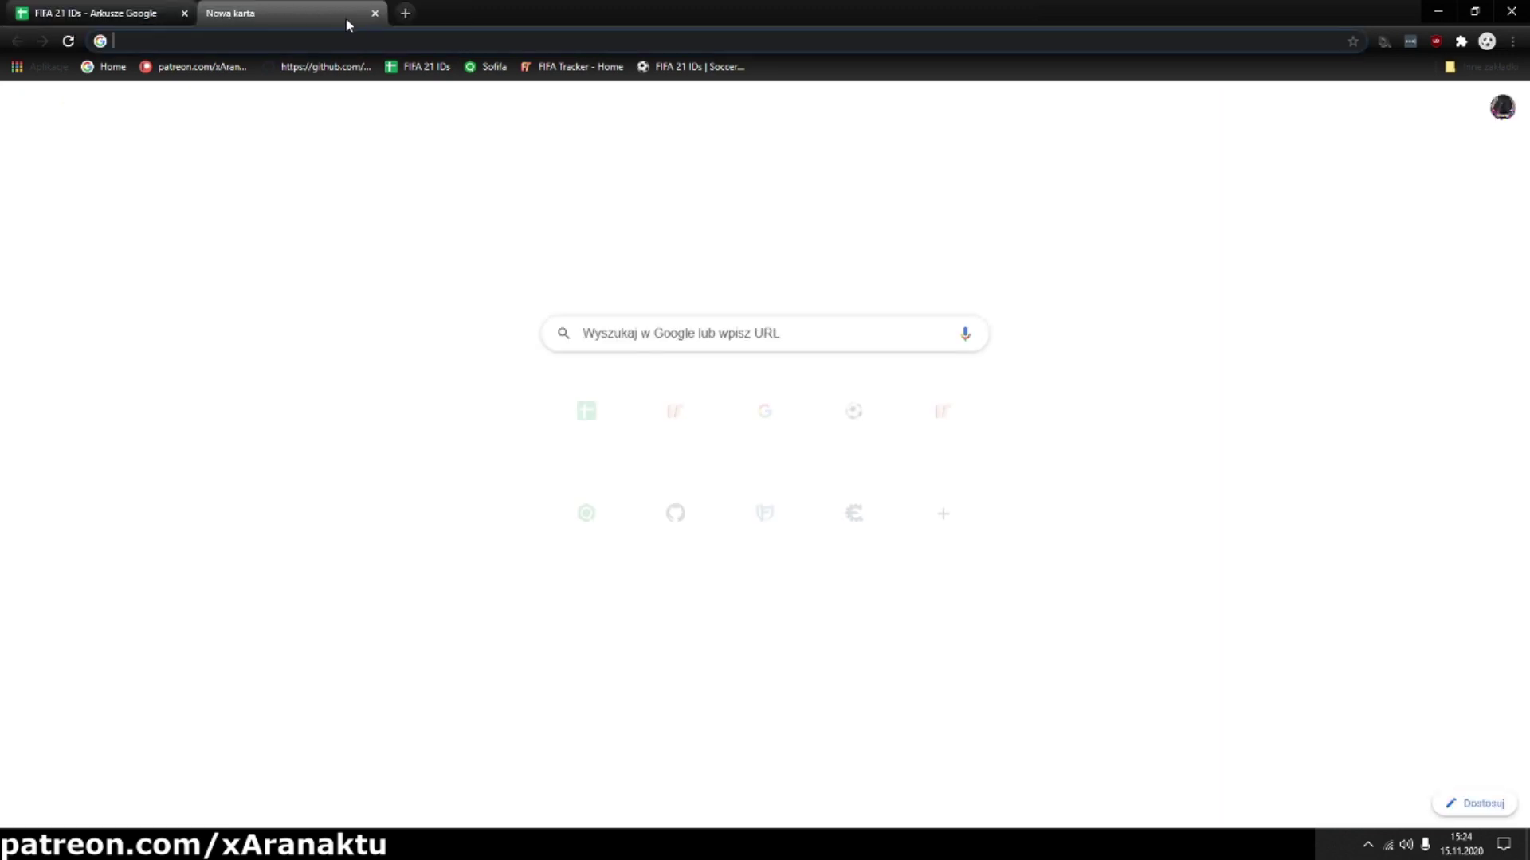
left_click(560, 64)
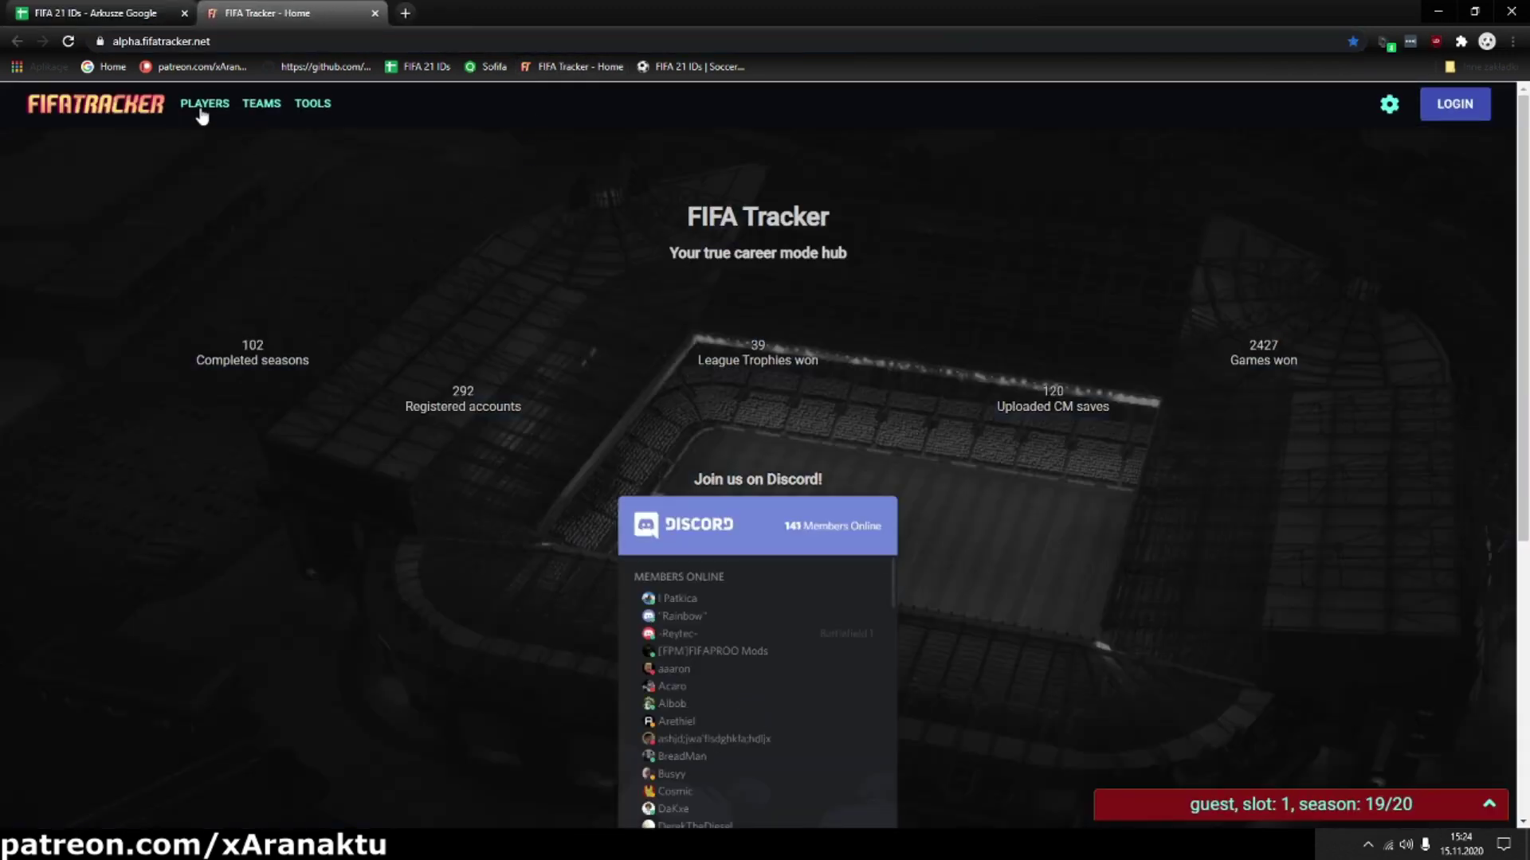
left_click(204, 106)
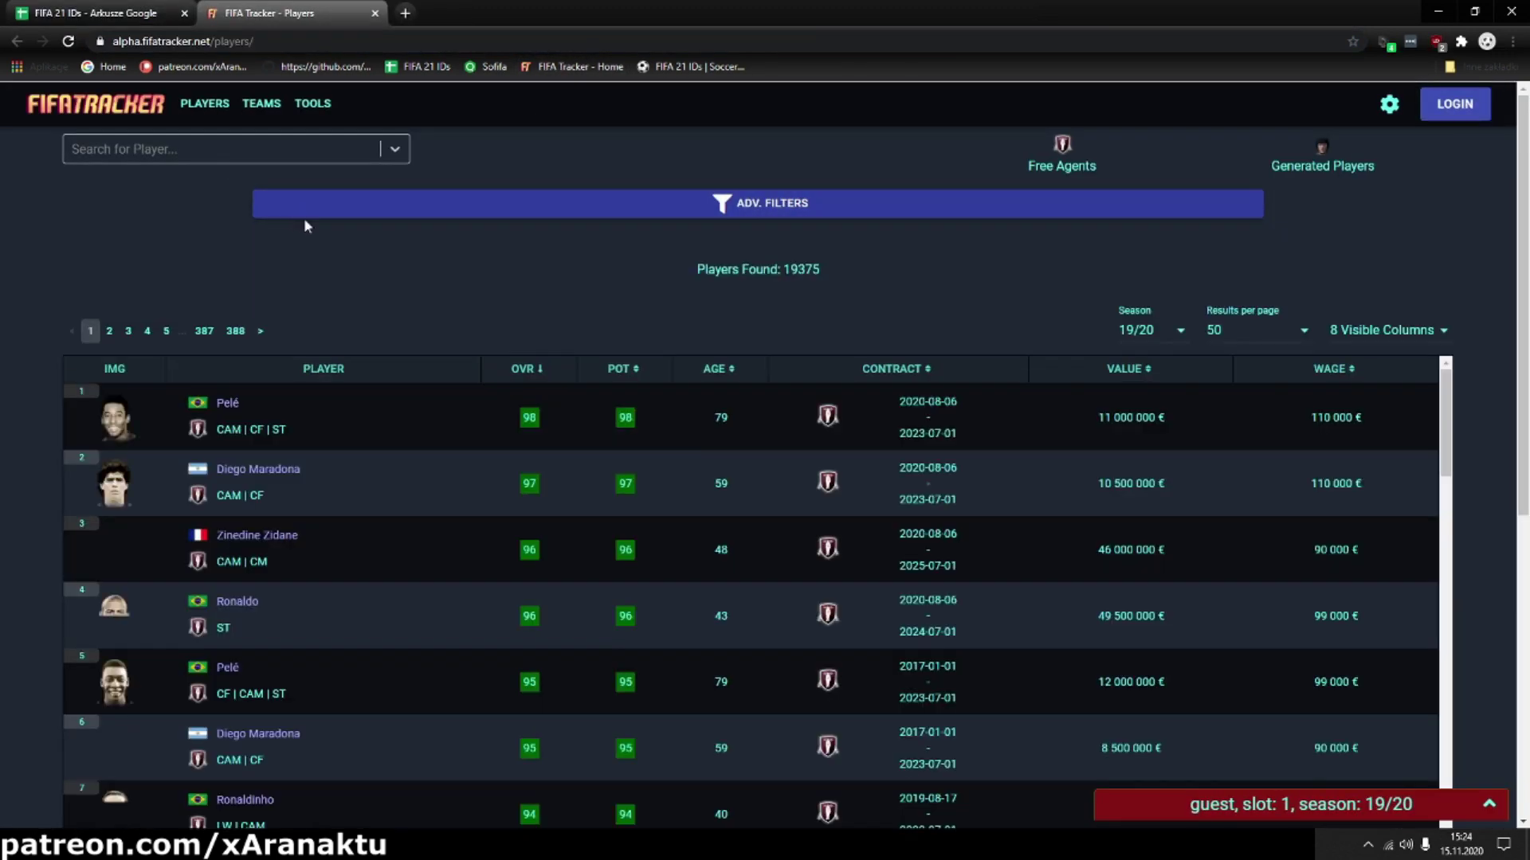
left_click(189, 160)
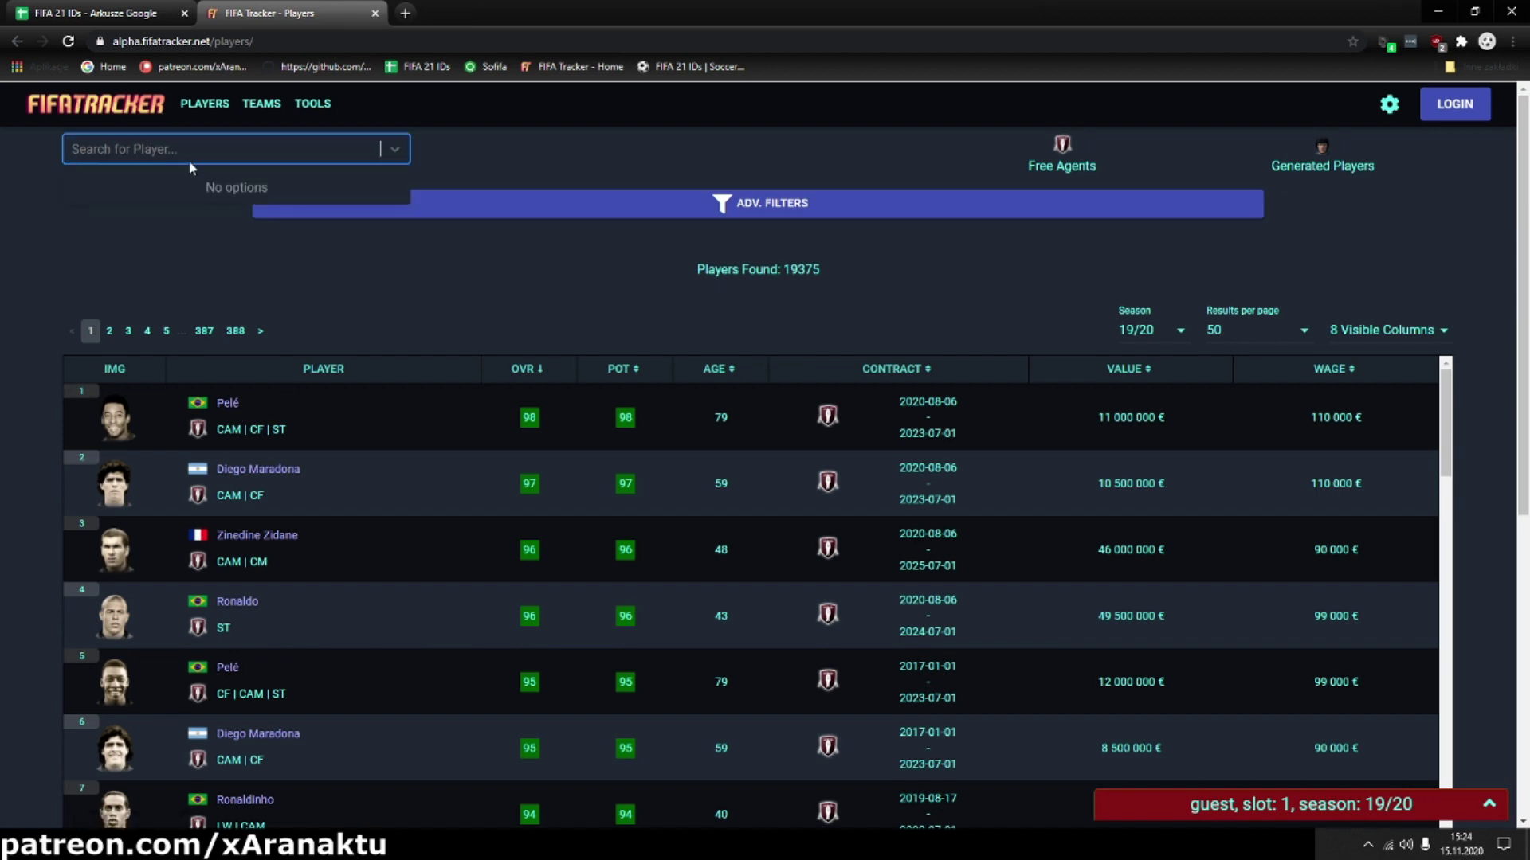
type("messi")
left_click(247, 224)
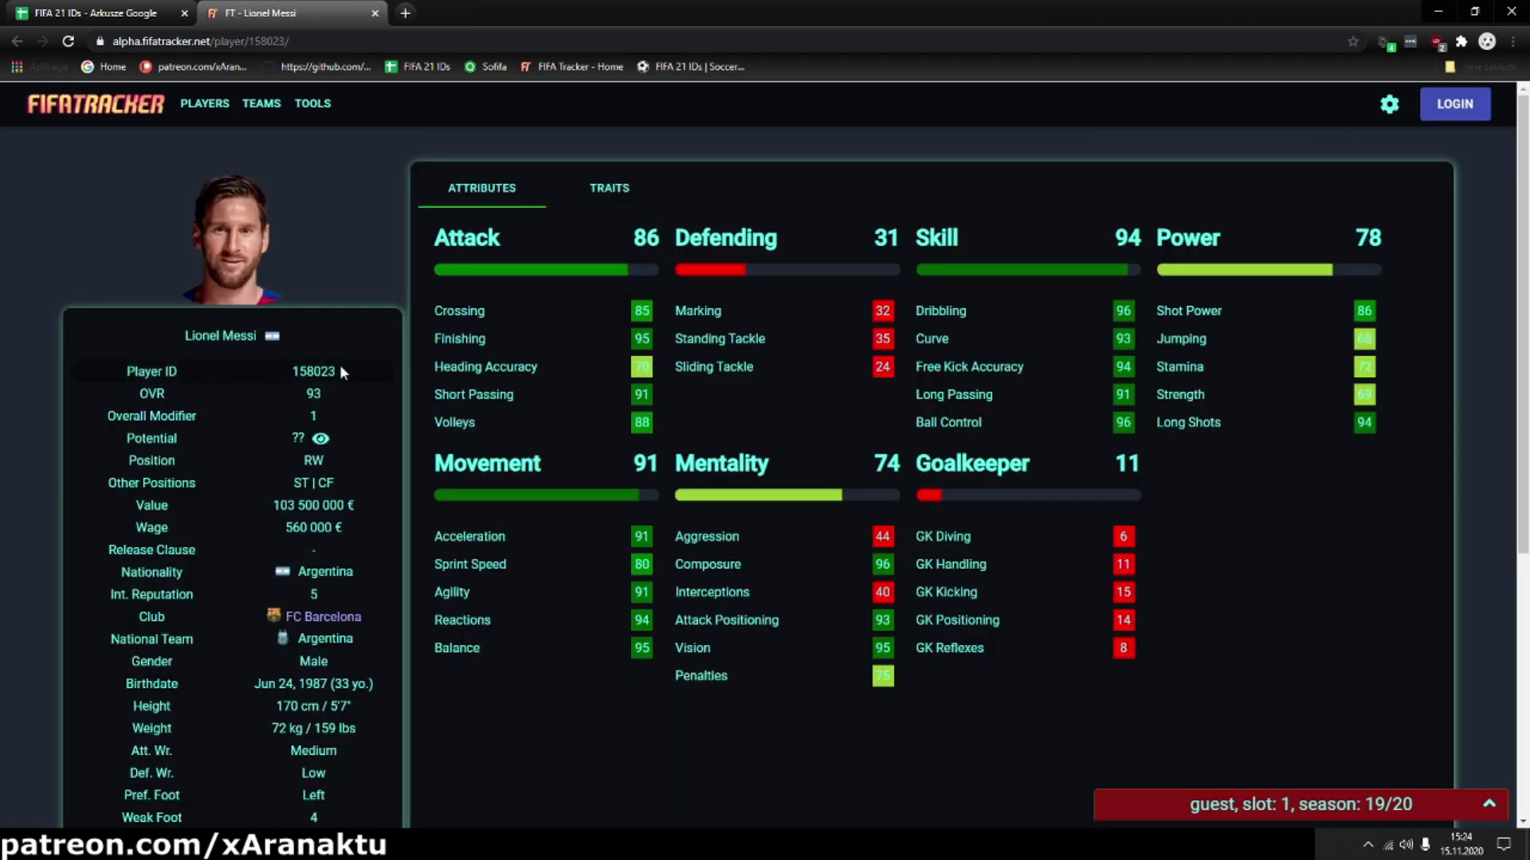
left_click_drag(340, 365, 114, 366)
left_click(113, 366)
Step: Search SoFIFA for "messi" in another tab, locate the player ID in his profile's address and return to the transfer tool
left_click(411, 16)
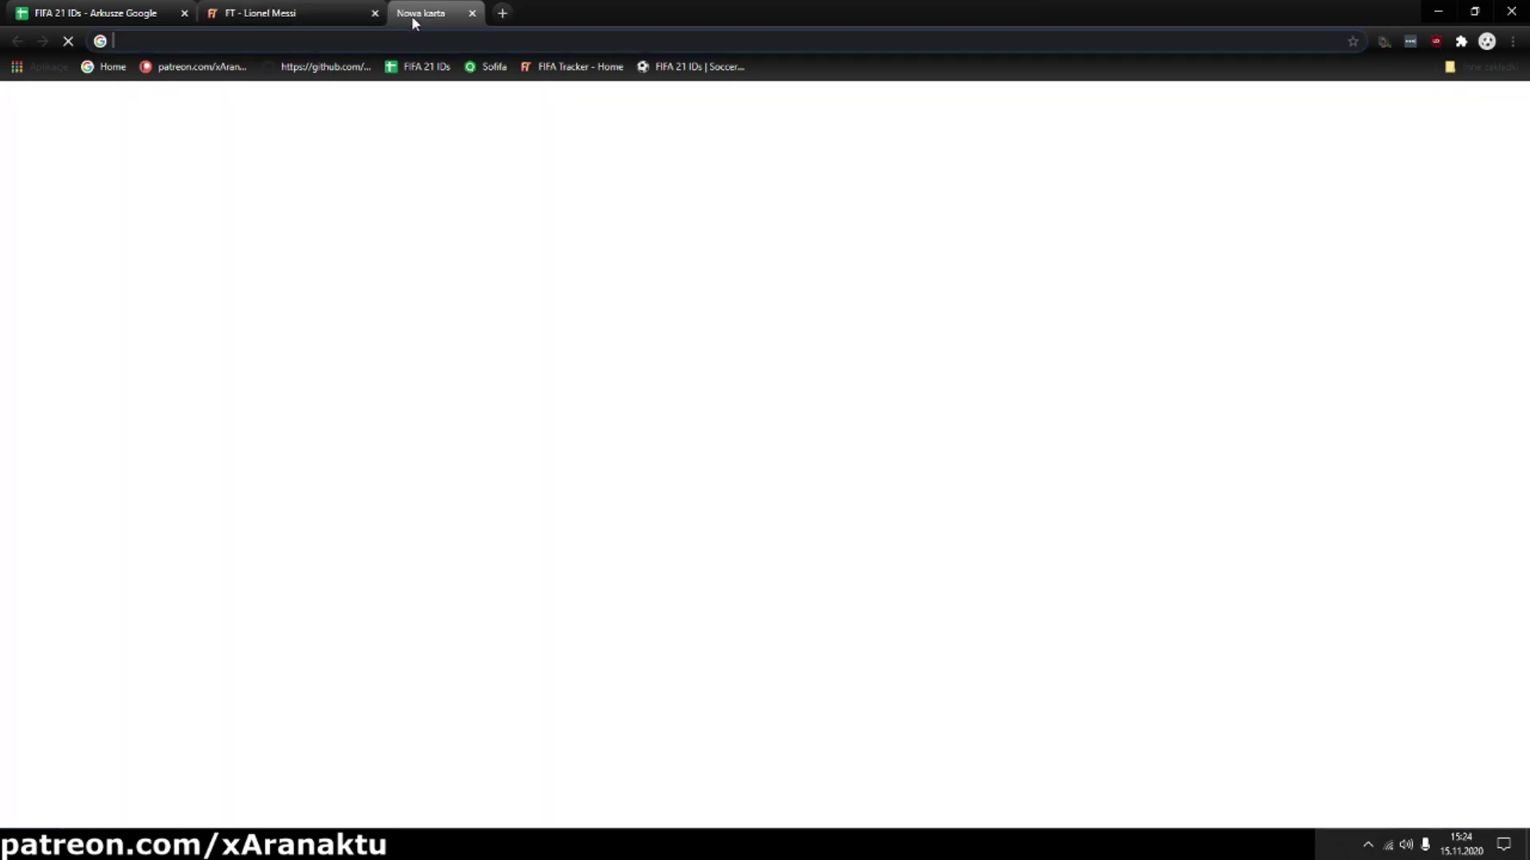
left_click(489, 66)
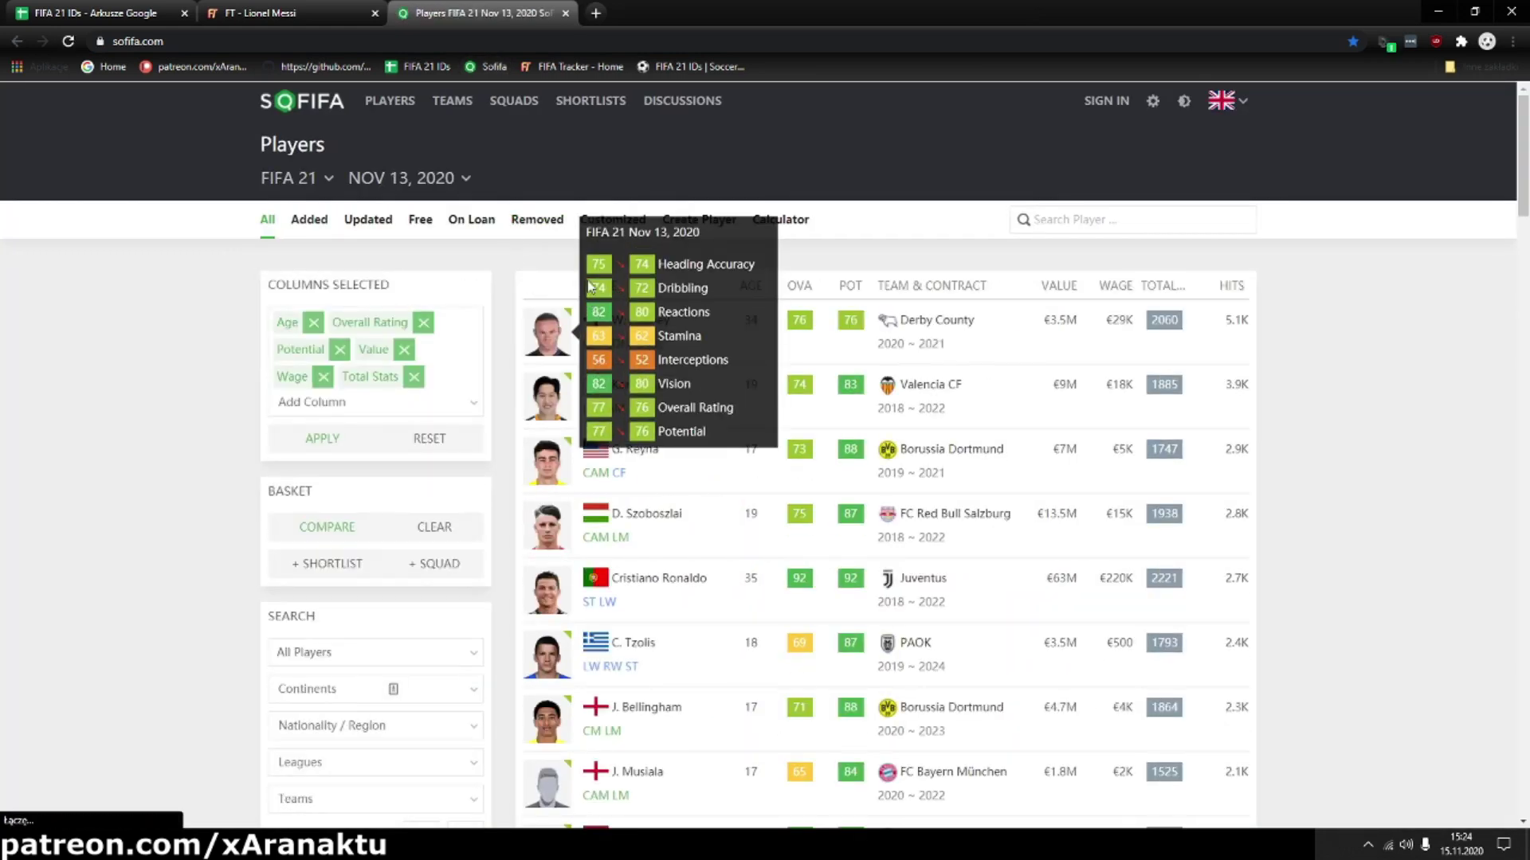
type("mess")
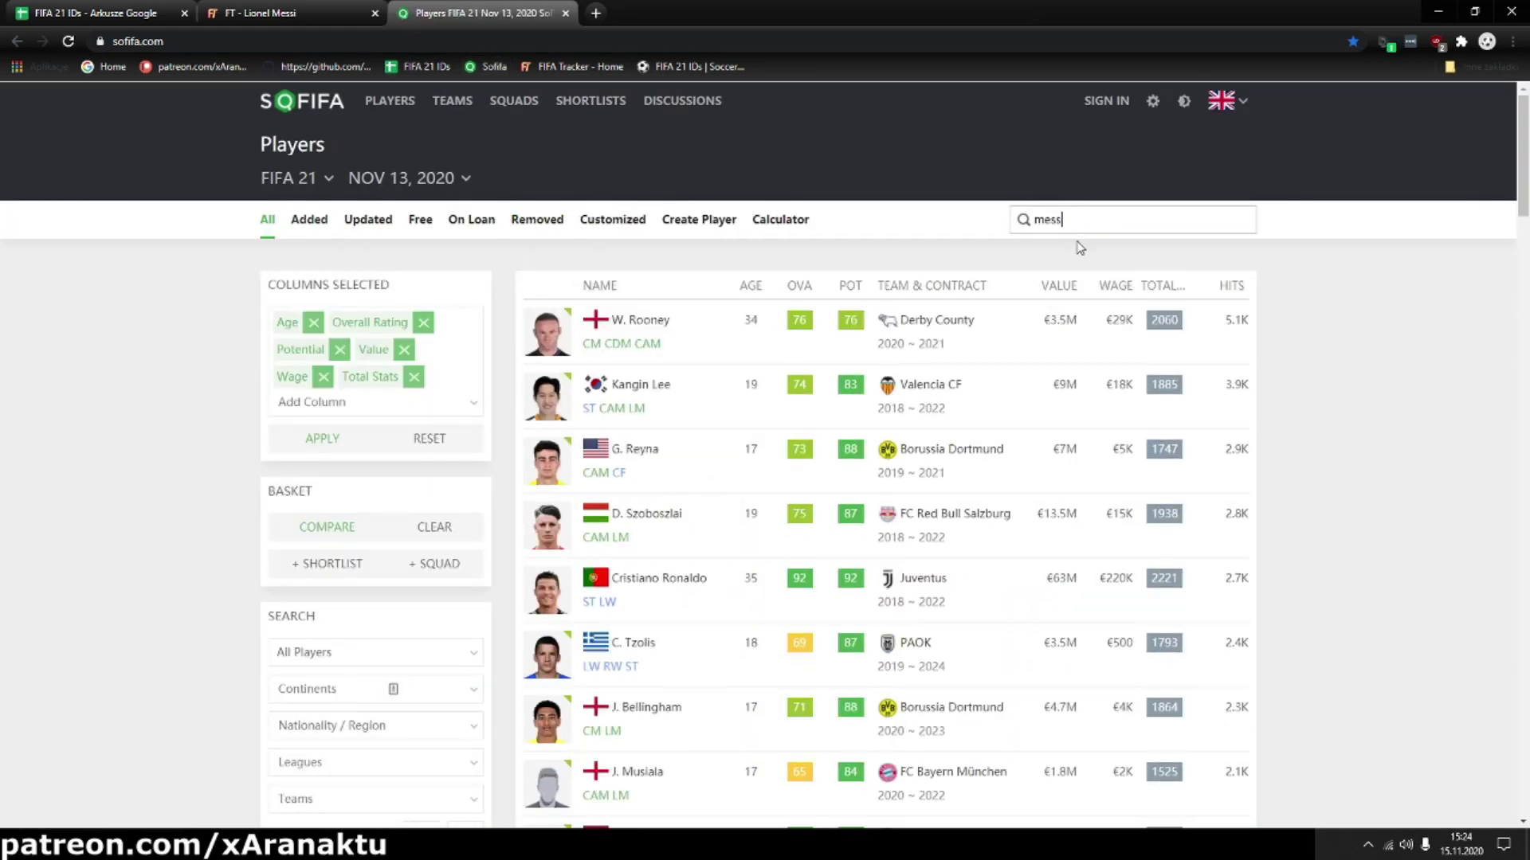
type("i")
left_click(1100, 248)
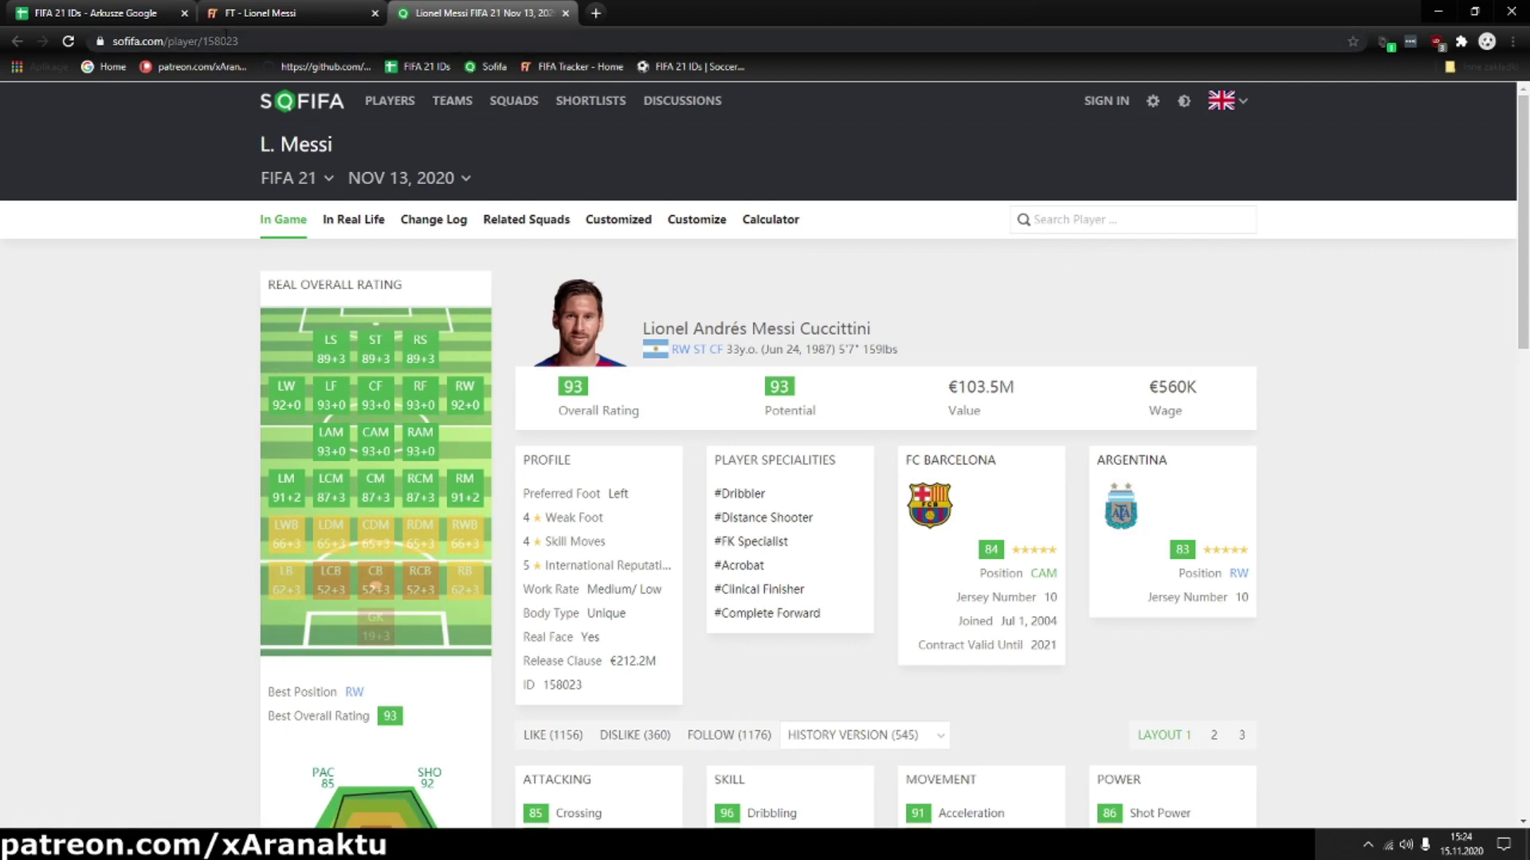
left_click(229, 40)
left_click(251, 40)
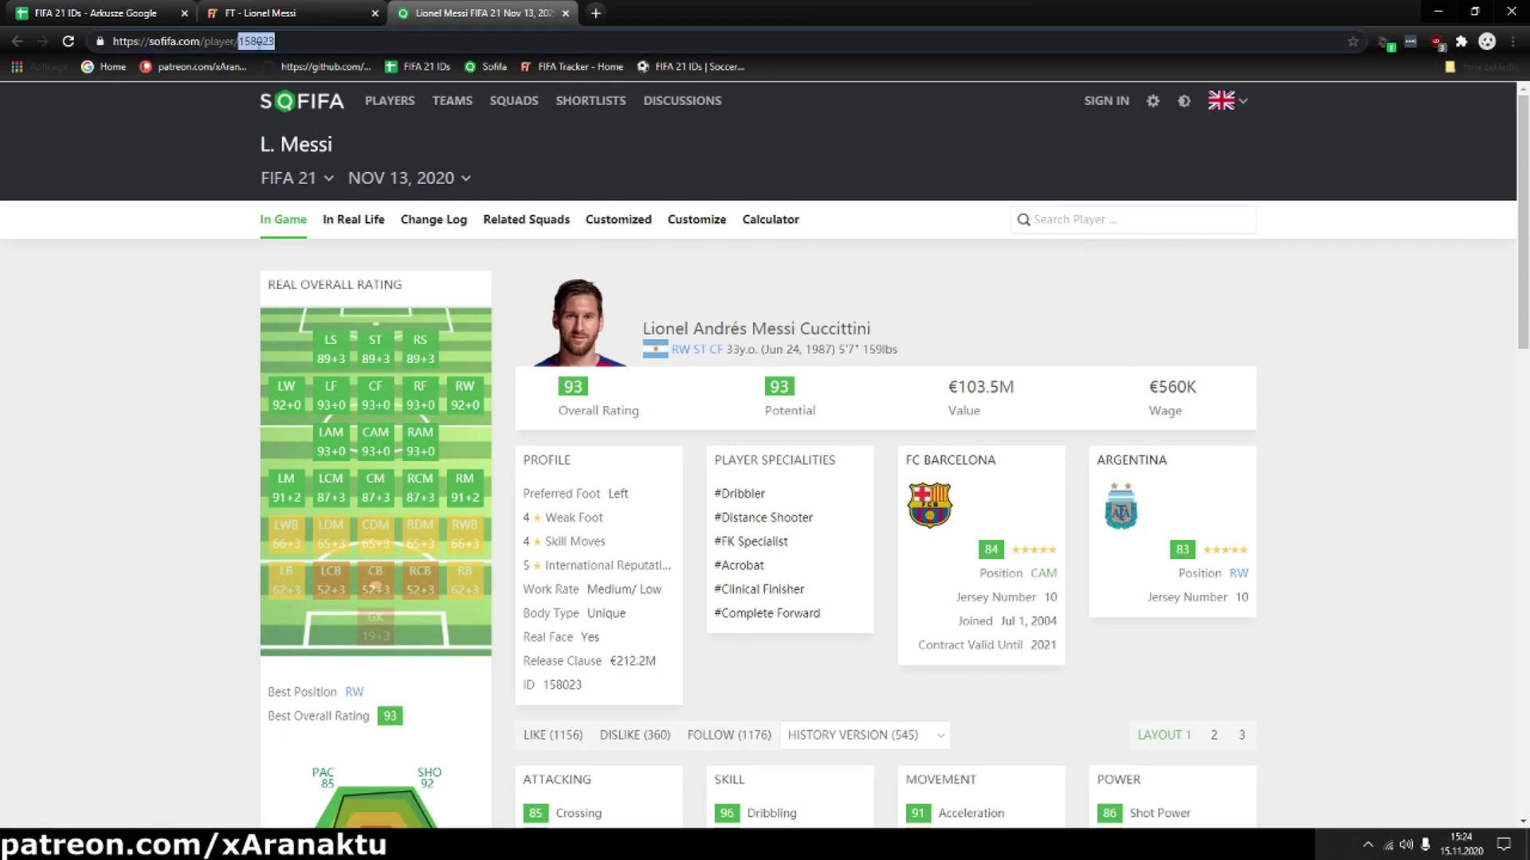
triple_click(255, 46)
left_click(188, 361)
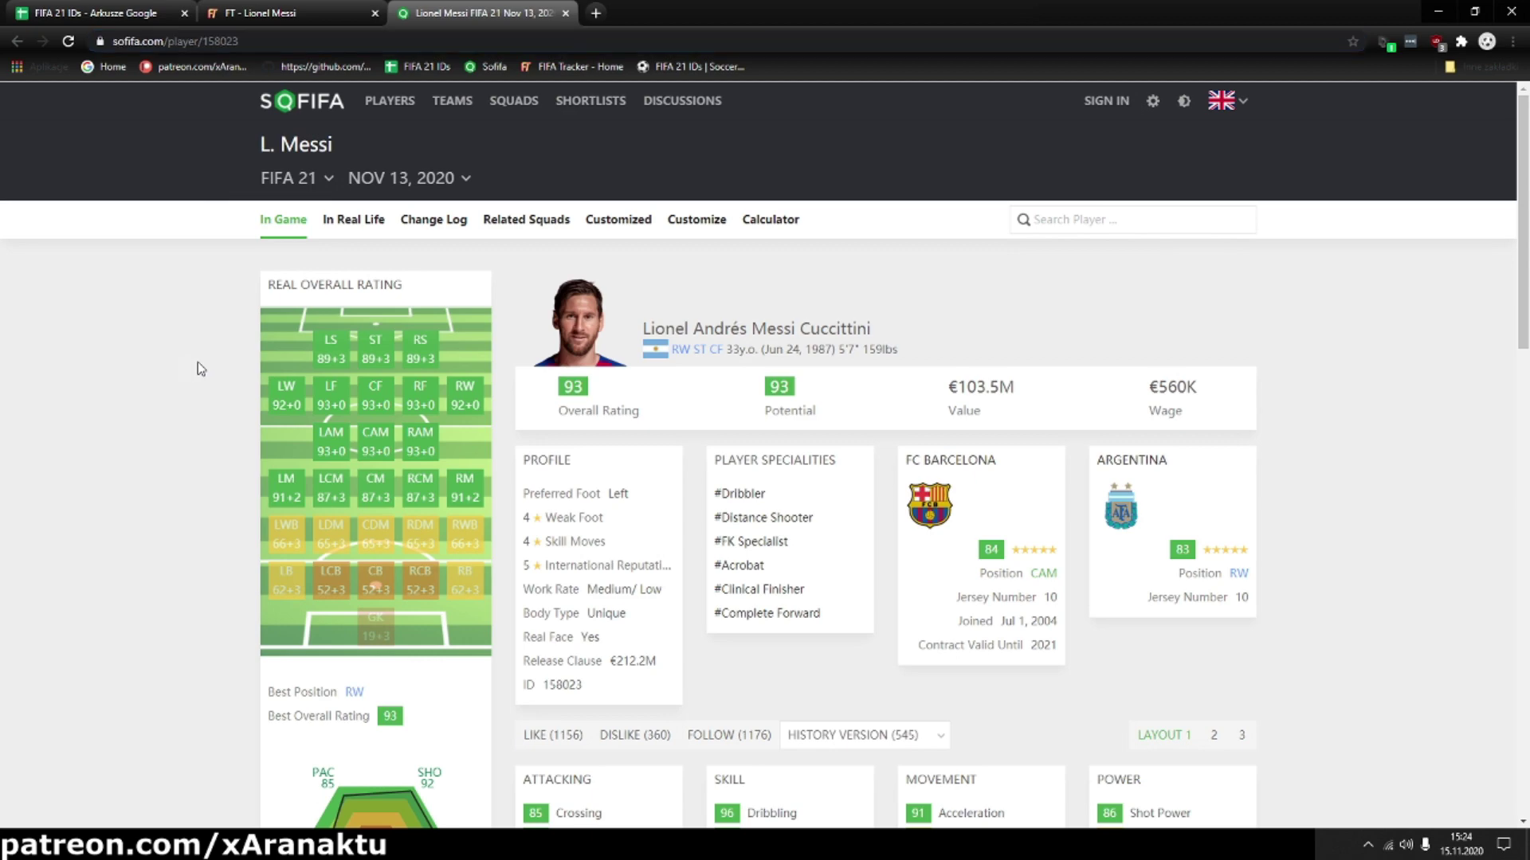
scroll(192, 398, "down", 1)
scroll(192, 399, "up", 1)
left_click(1436, 12)
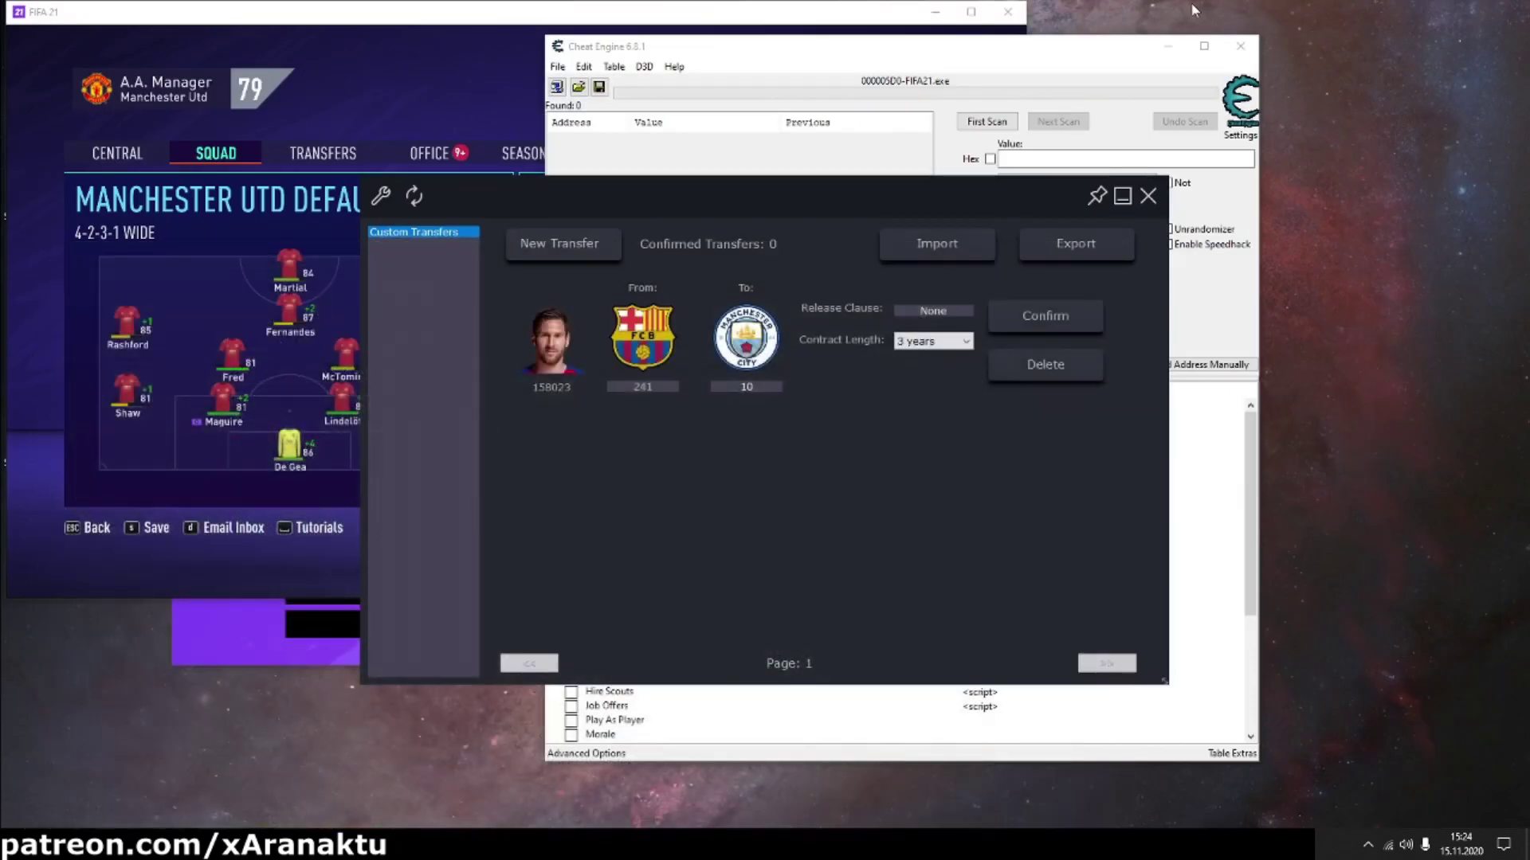
Step: Queue a second transfer, moving player ID 188545 to team ID 243
left_click(592, 252)
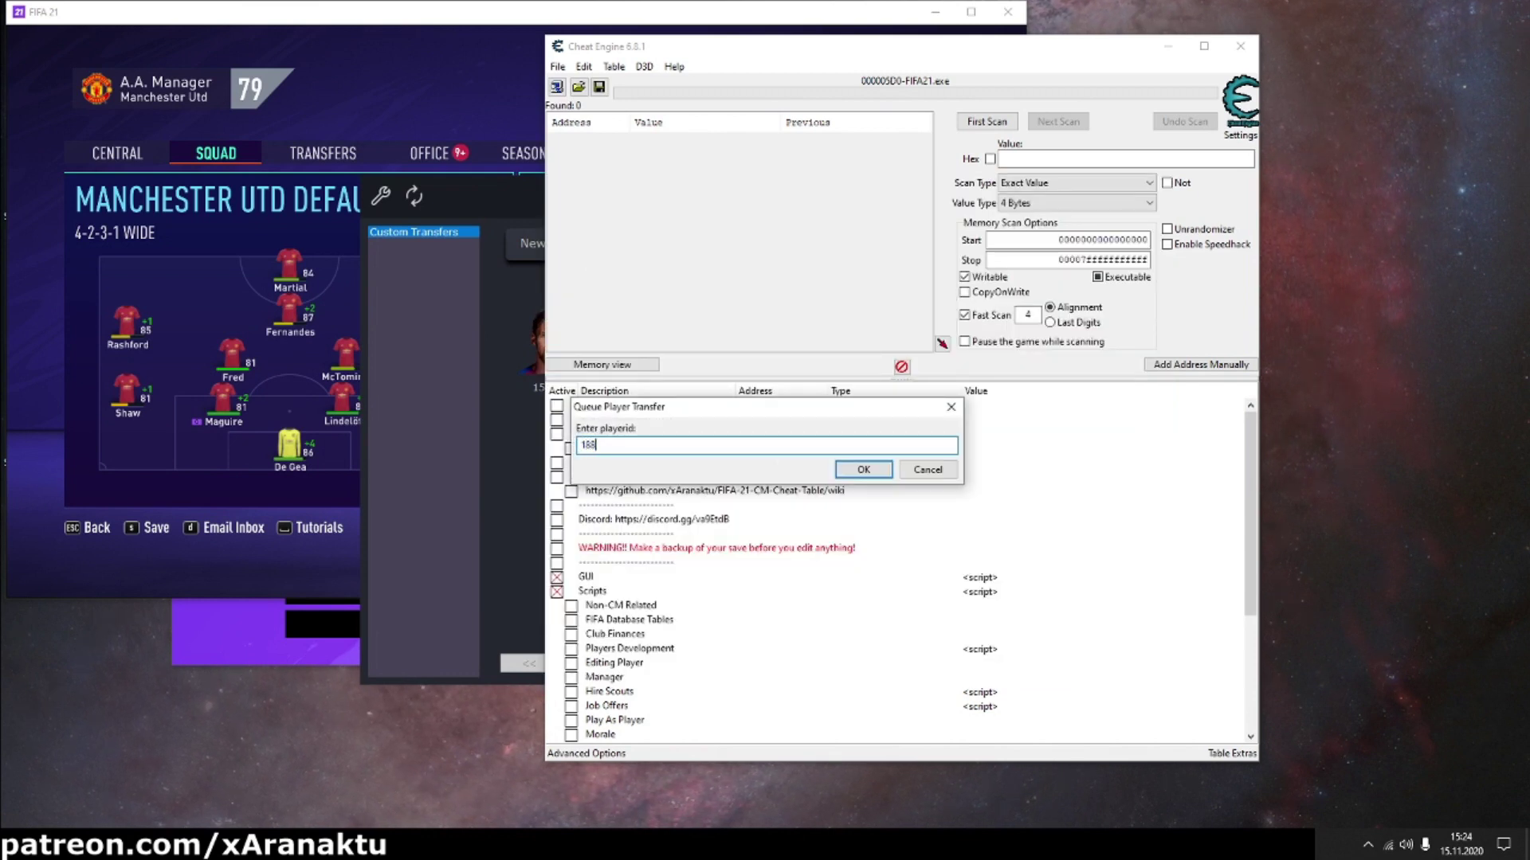
key("Return")
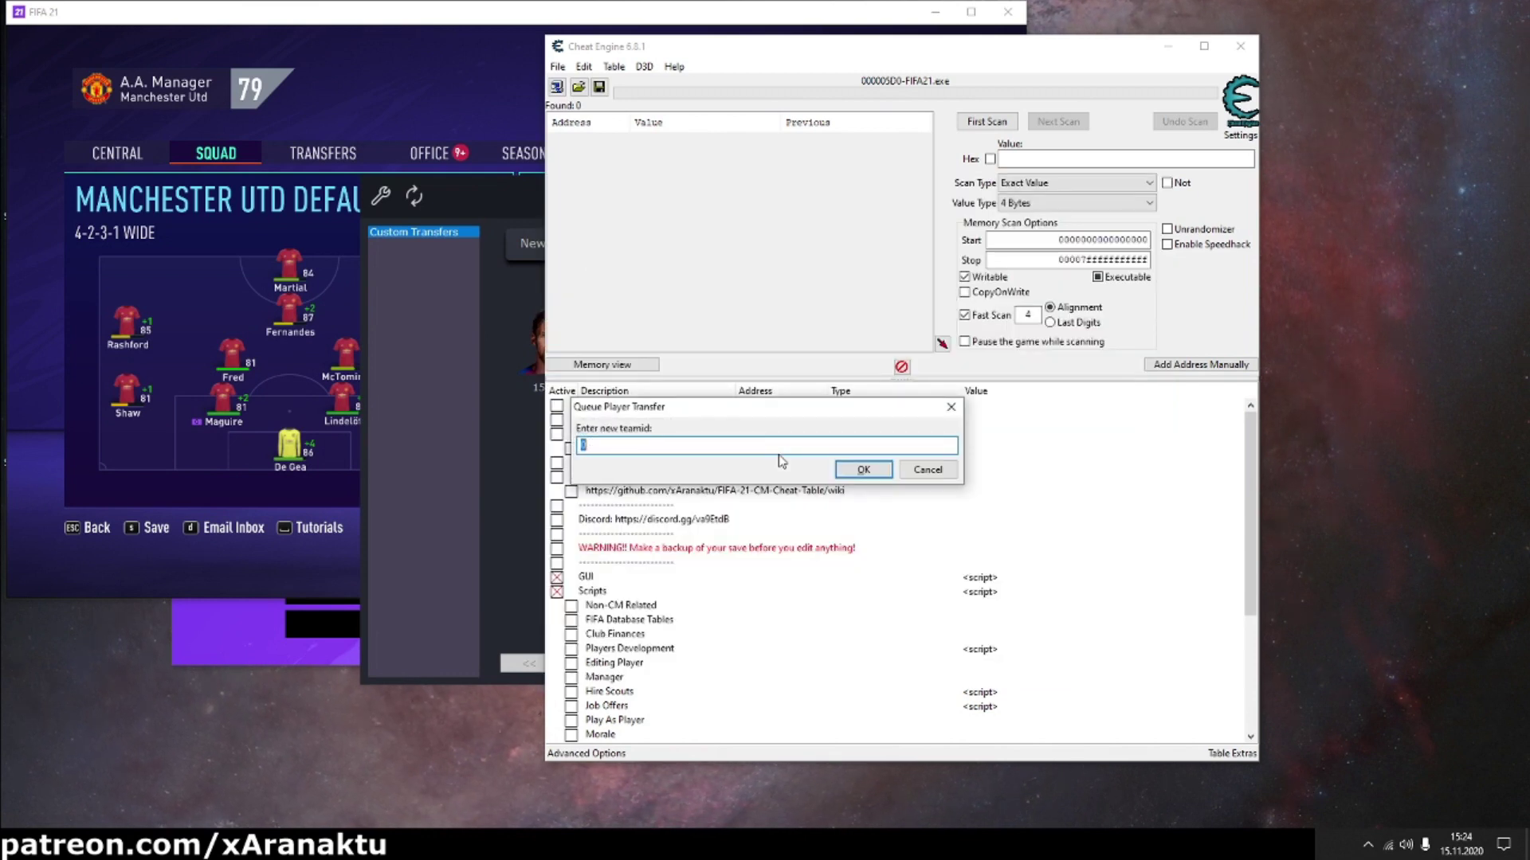
type("243")
key("Return")
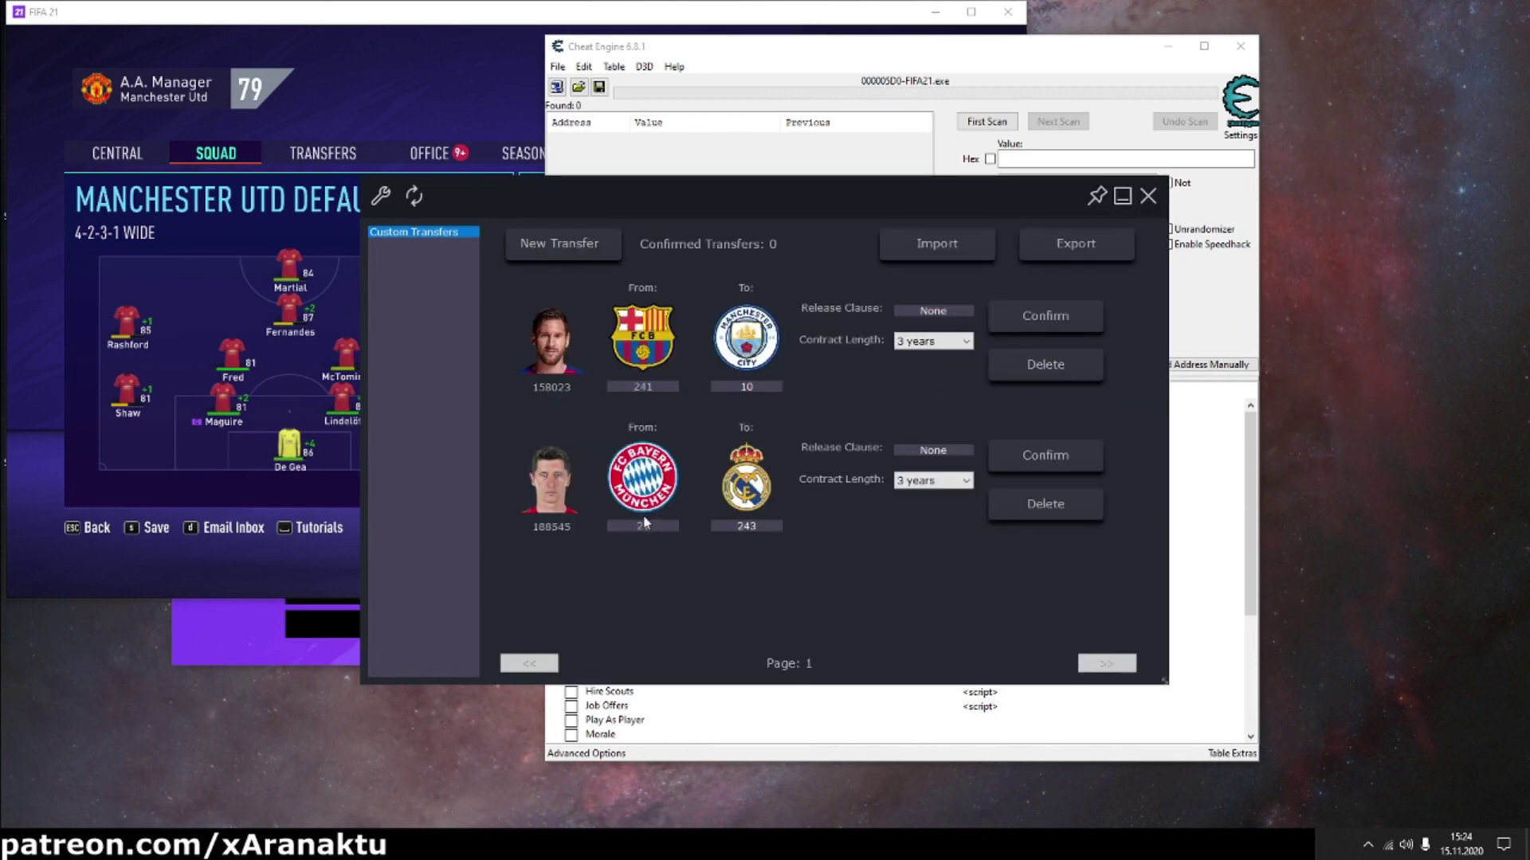
Step: Set Messi's release clause to 200000000 and confirm both queued transfers
double_click(933, 309)
type("2")
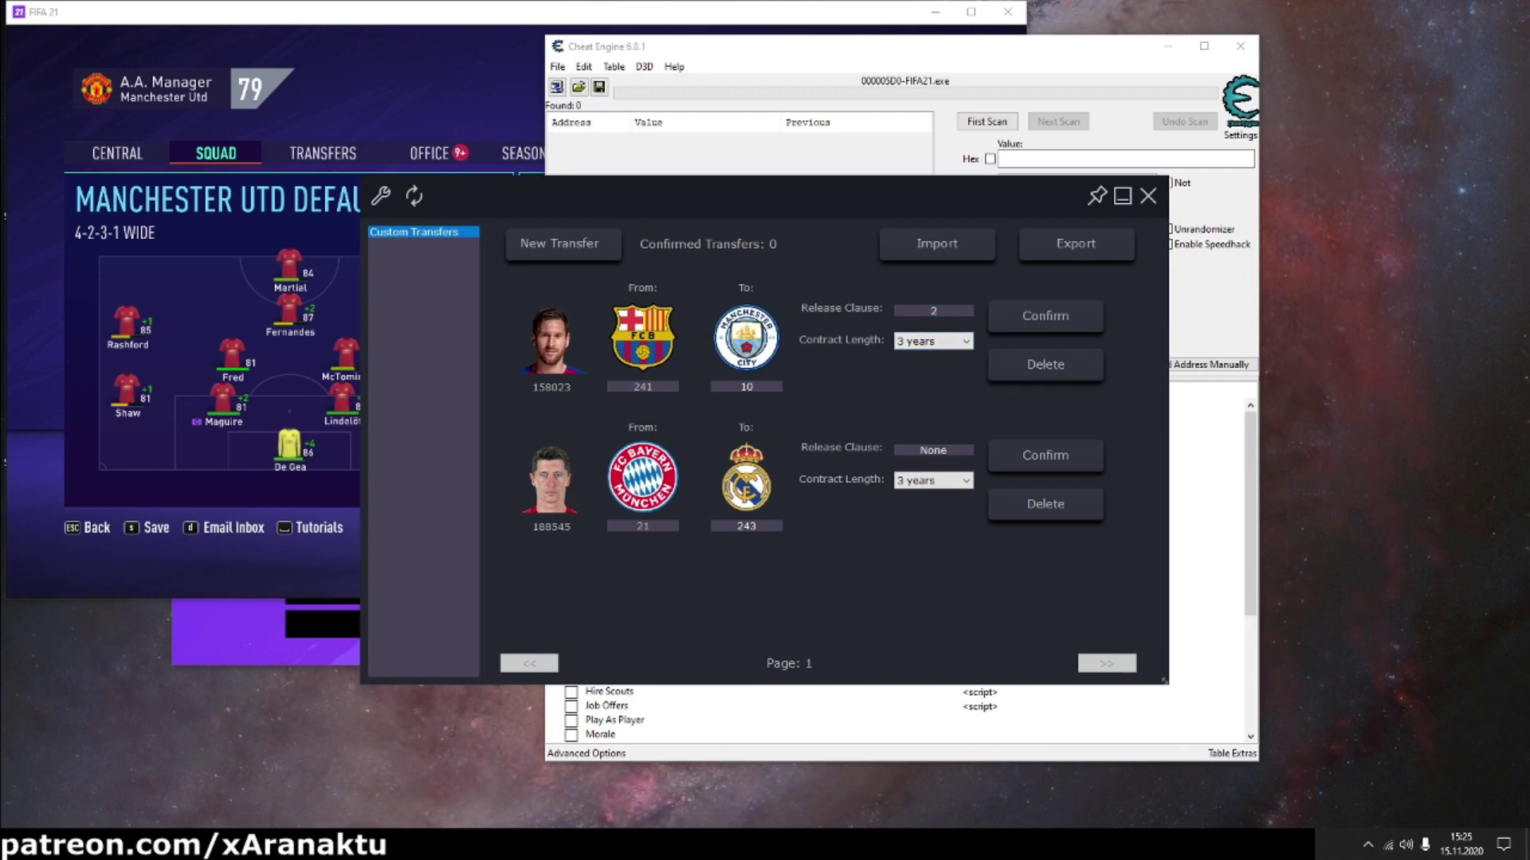
type("00000000")
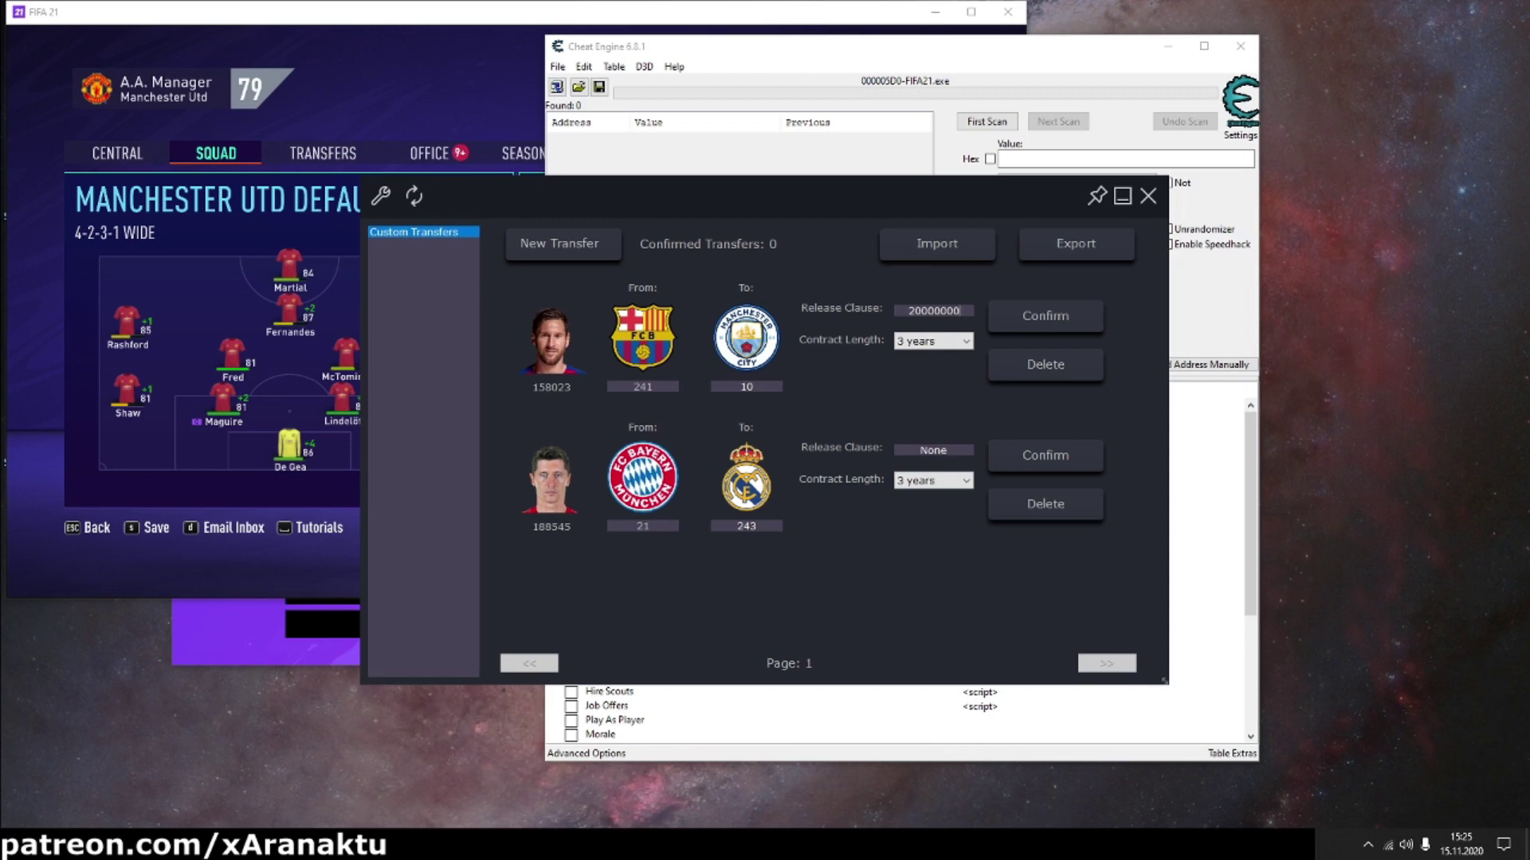
left_click(1026, 318)
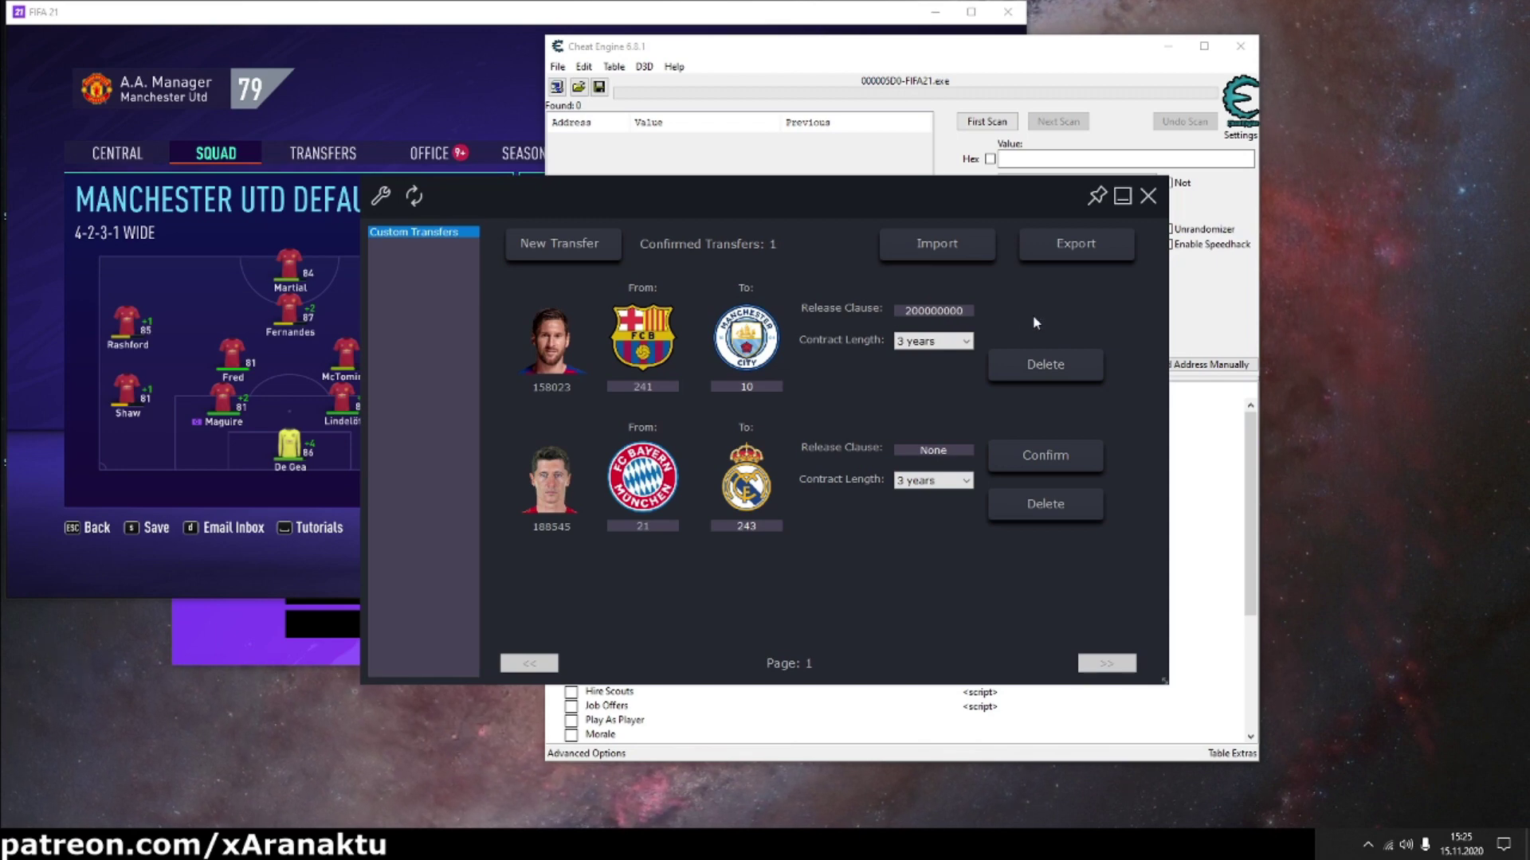
left_click(1070, 460)
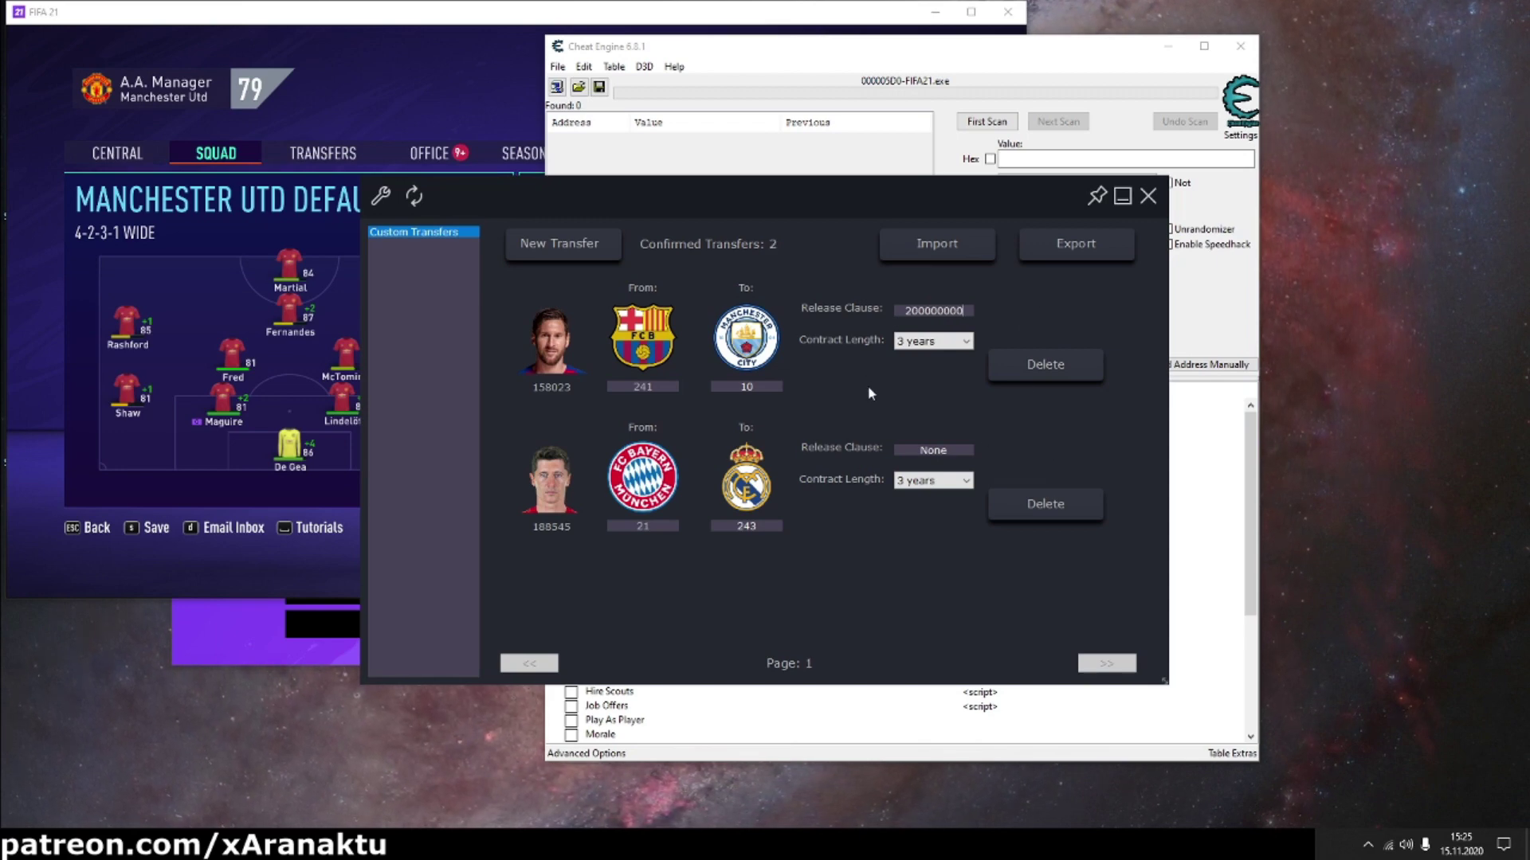
Step: Queue and confirm a transfer of player ID 20801 to team ID 243
left_click(589, 249)
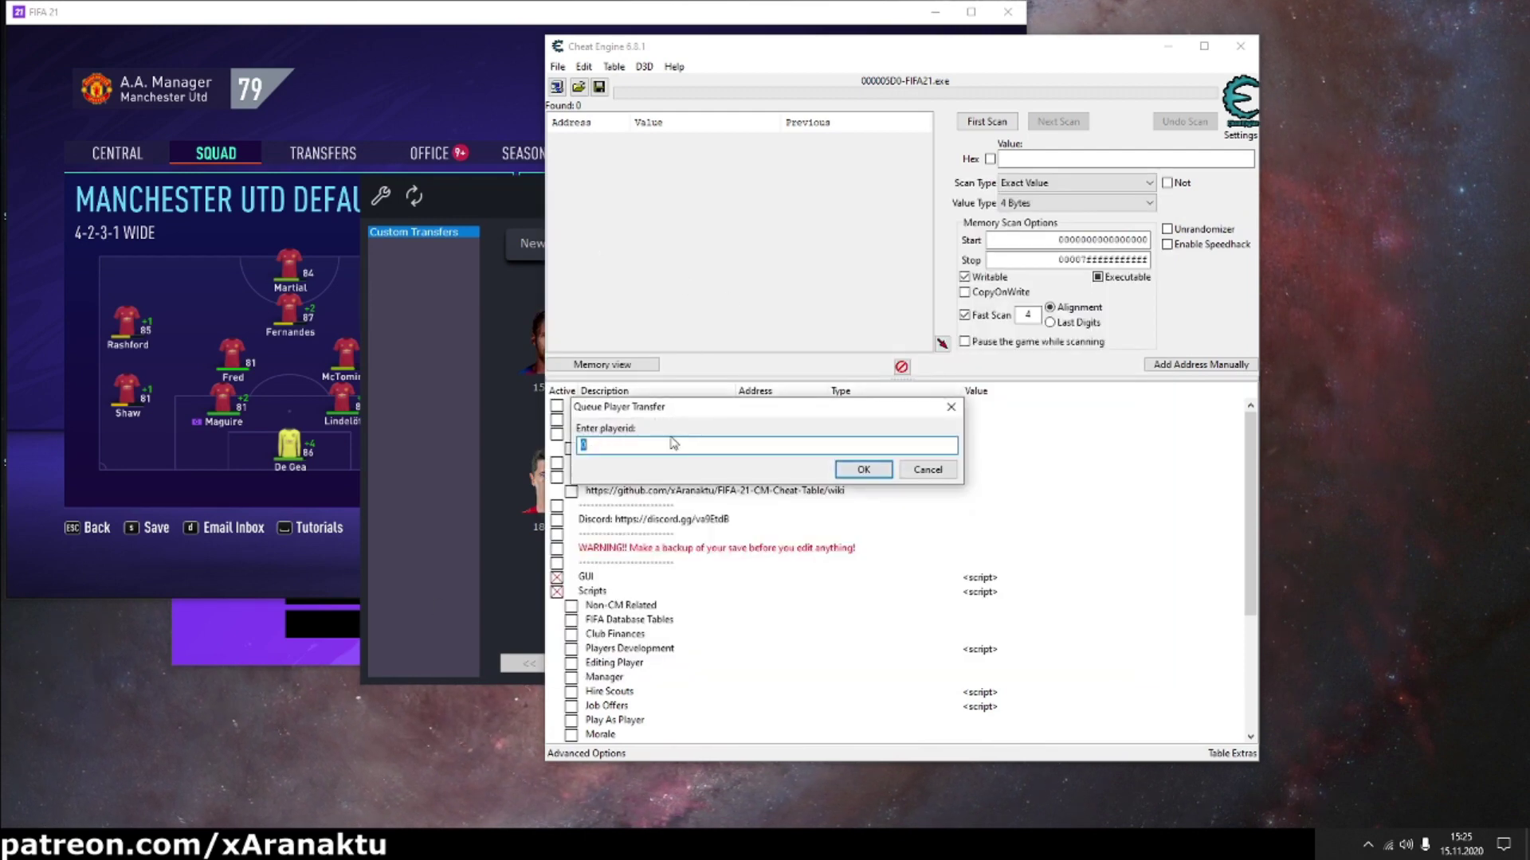
type("20801")
key("Return")
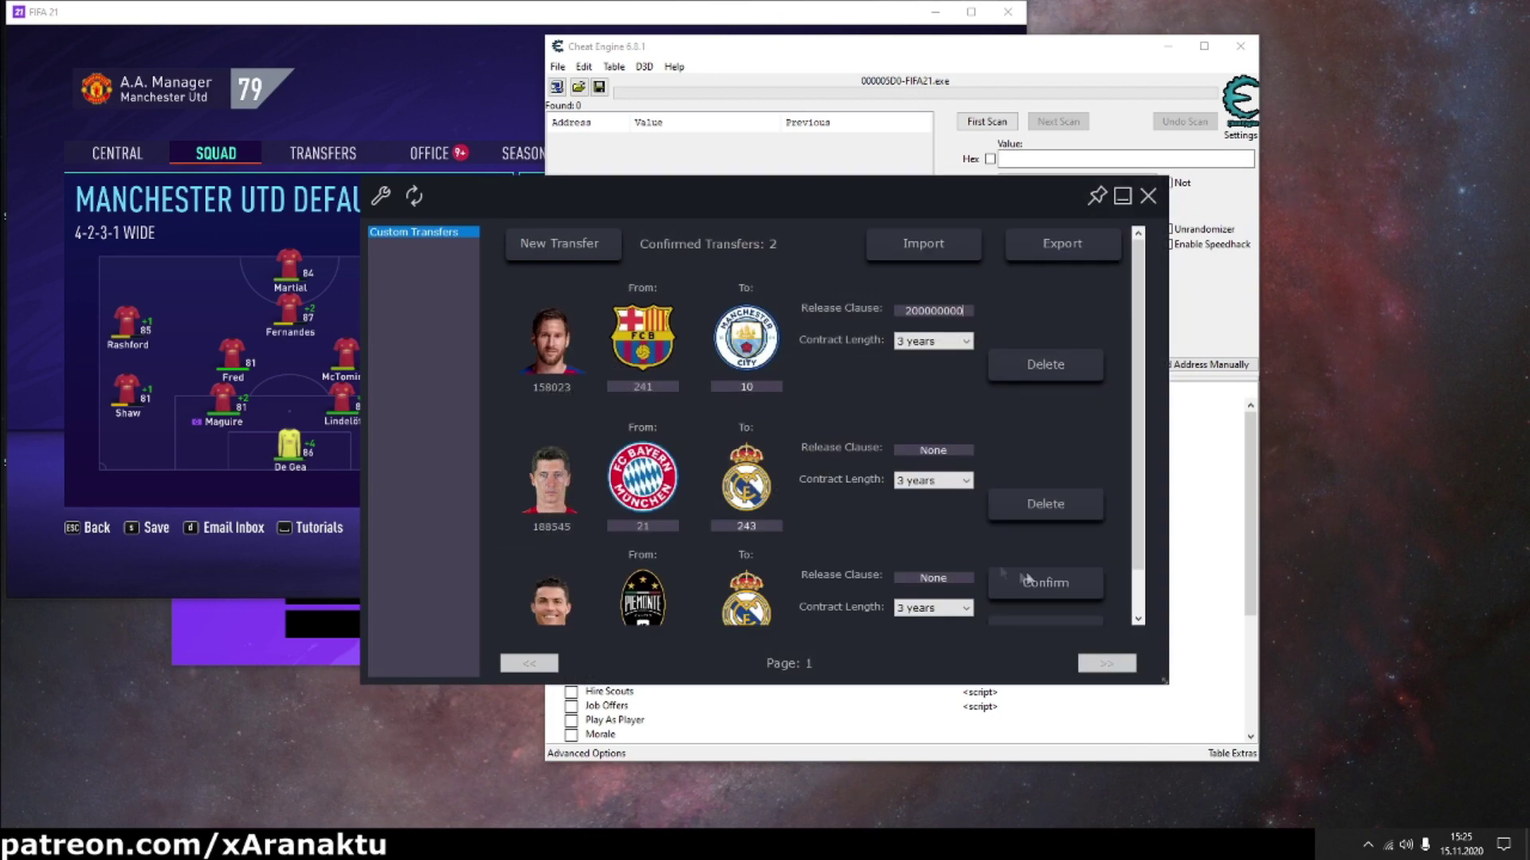
Step: Queue and confirm a transfer of player ID 190871 to team ID 241
scroll(873, 329, "up", 3)
left_click(589, 248)
type("190871")
key("Return")
scroll(1128, 549, "down", 3)
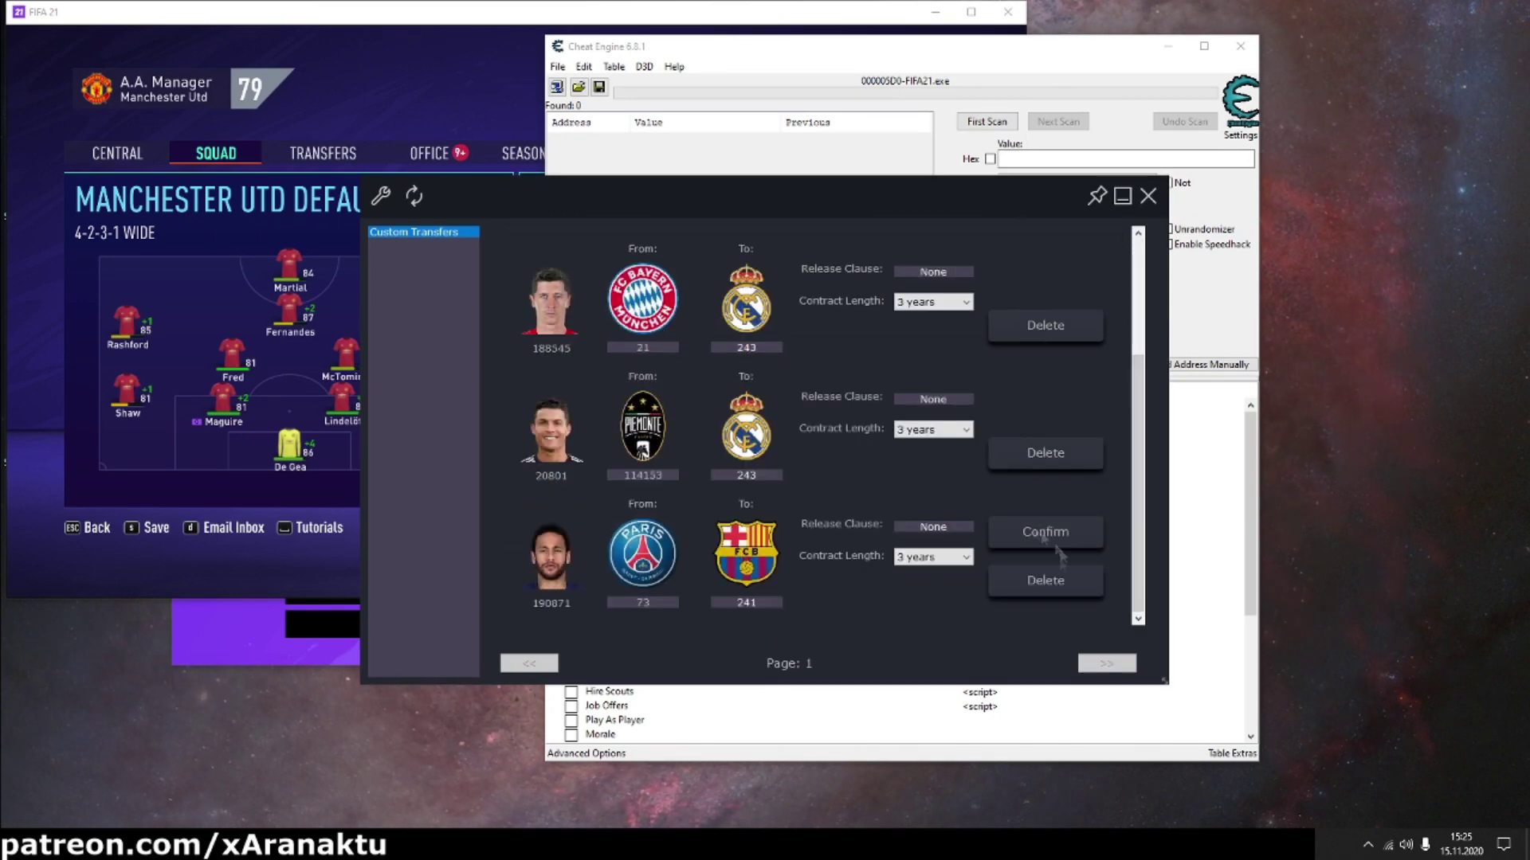
scroll(1129, 548, "up", 3)
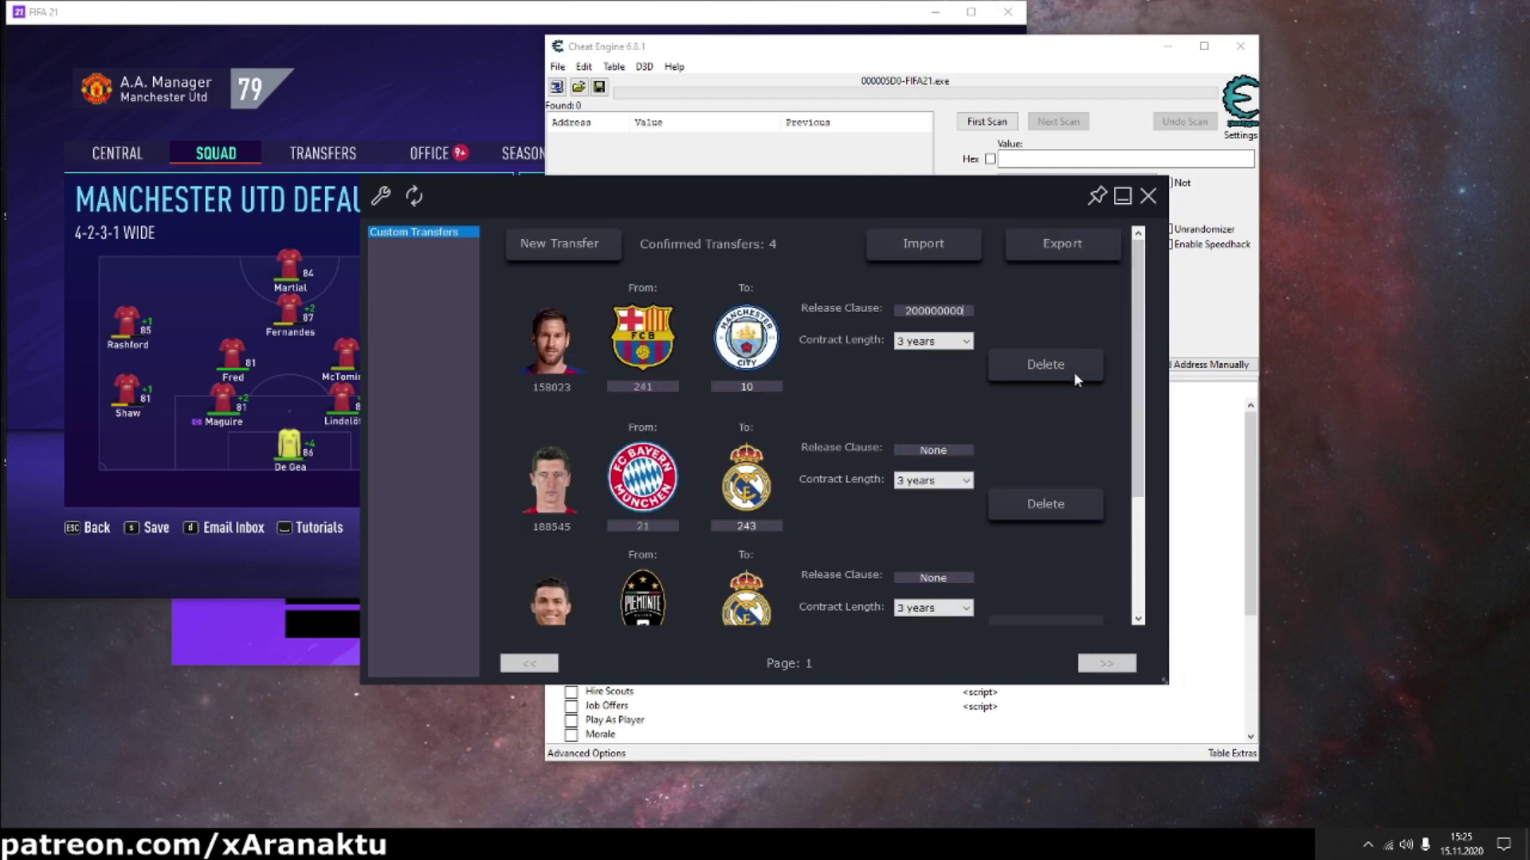
Step: Export the confirmed transfers as Transfers.csv to the desktop (Pulpit) folder
left_click(1066, 247)
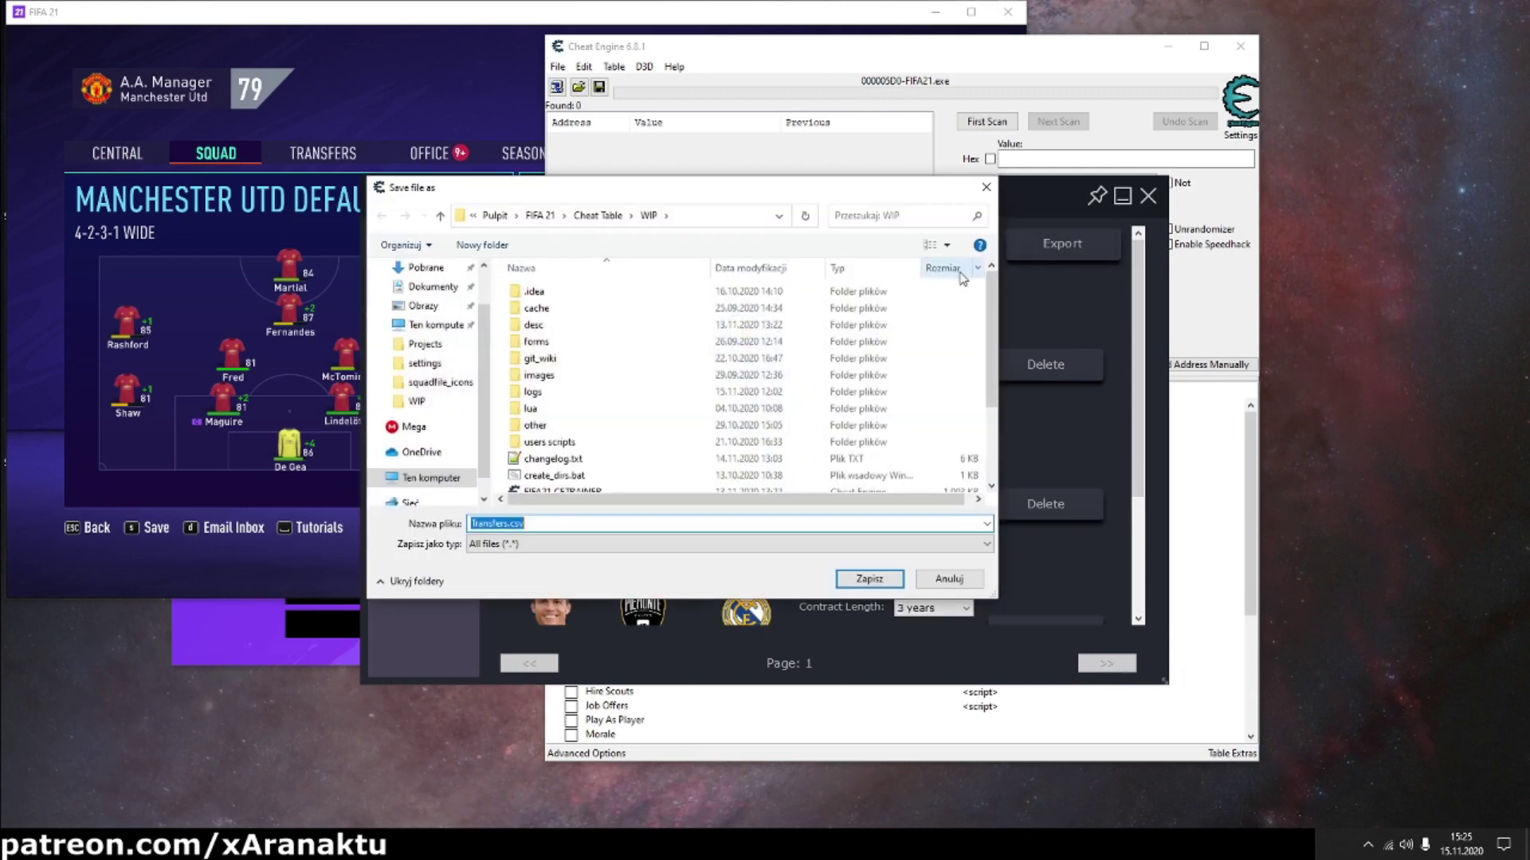
scroll(427, 309, "up", 2)
left_click(423, 301)
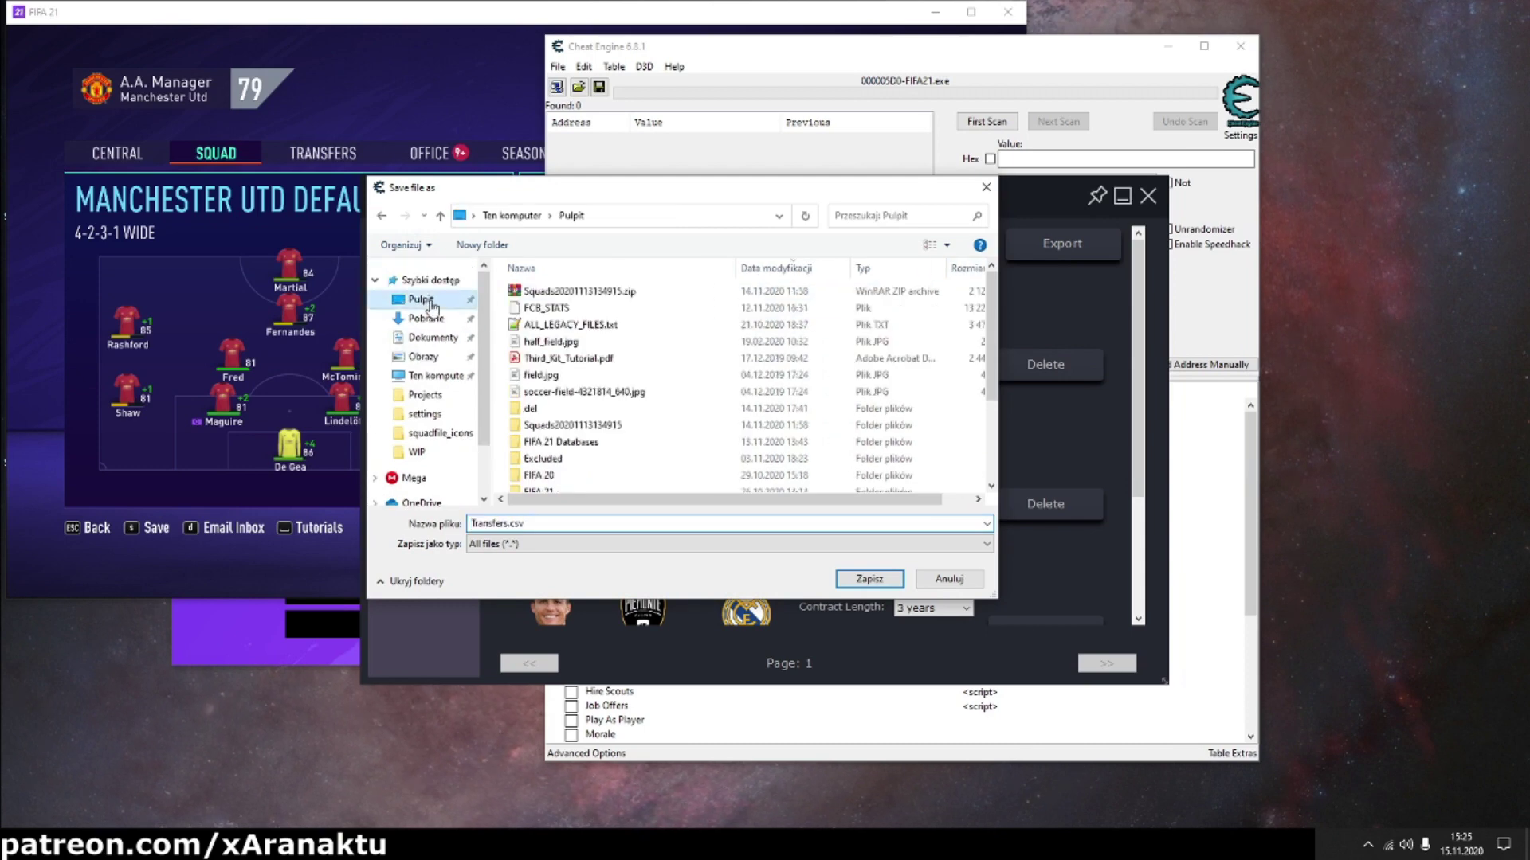
left_click(866, 580)
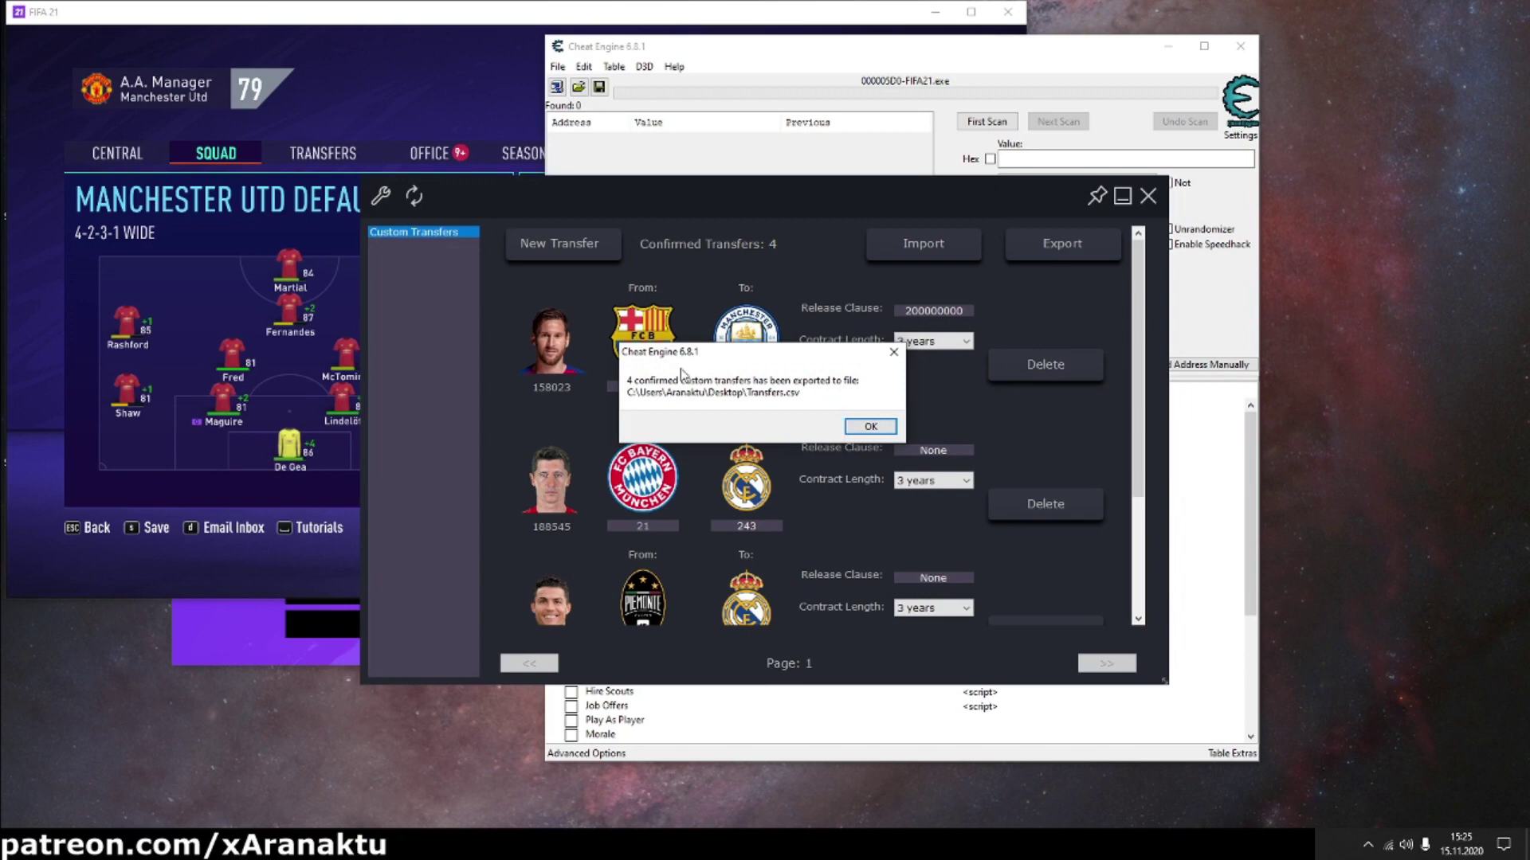
left_click(868, 427)
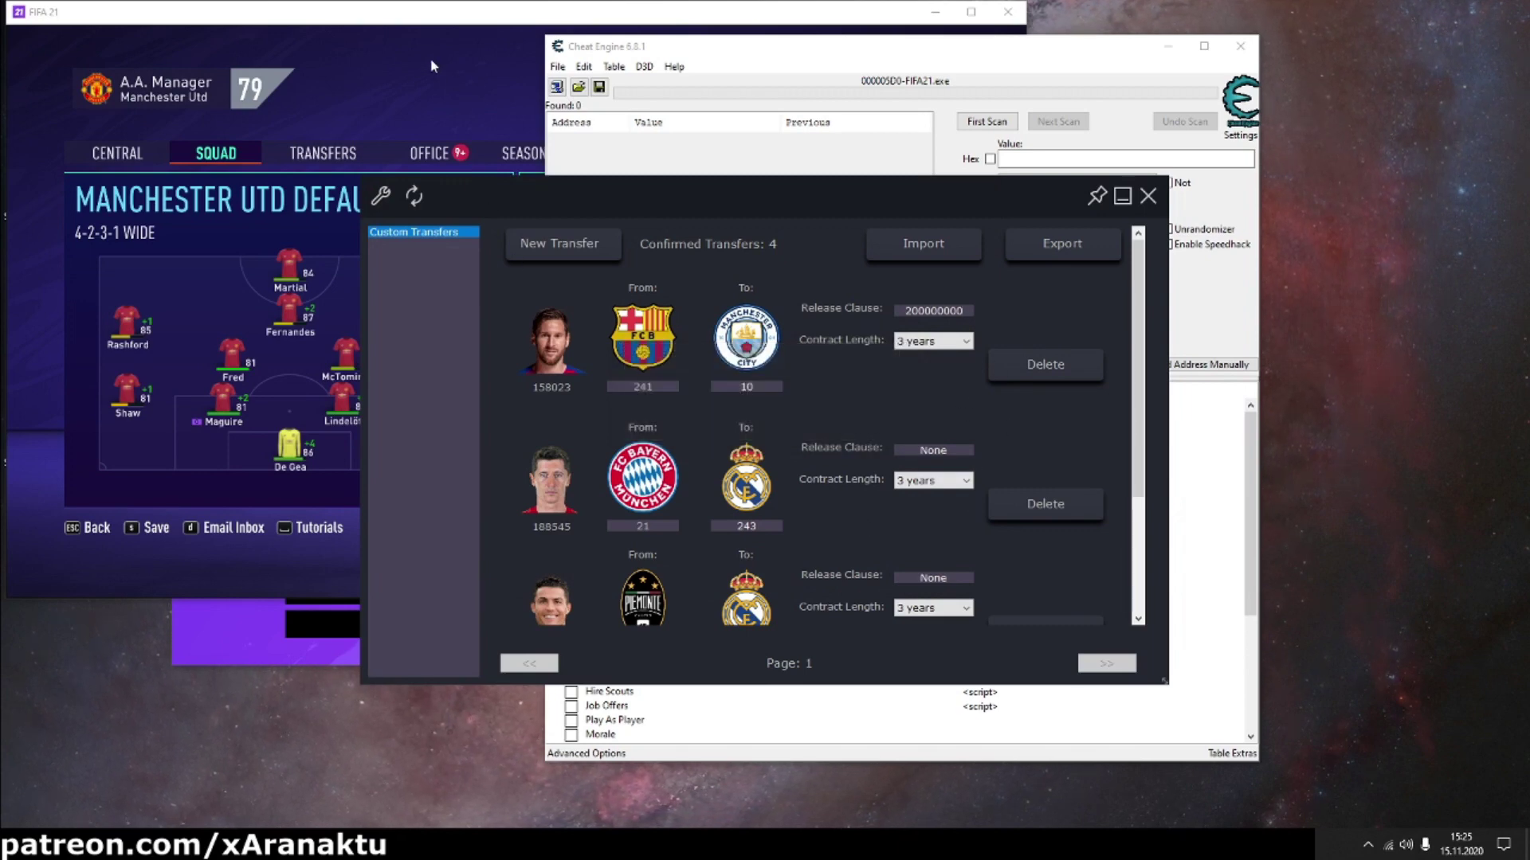
Step: Switch to FIFA 21 and simulate the season calendar to a date in the week of 19 July 2020
left_click(425, 85)
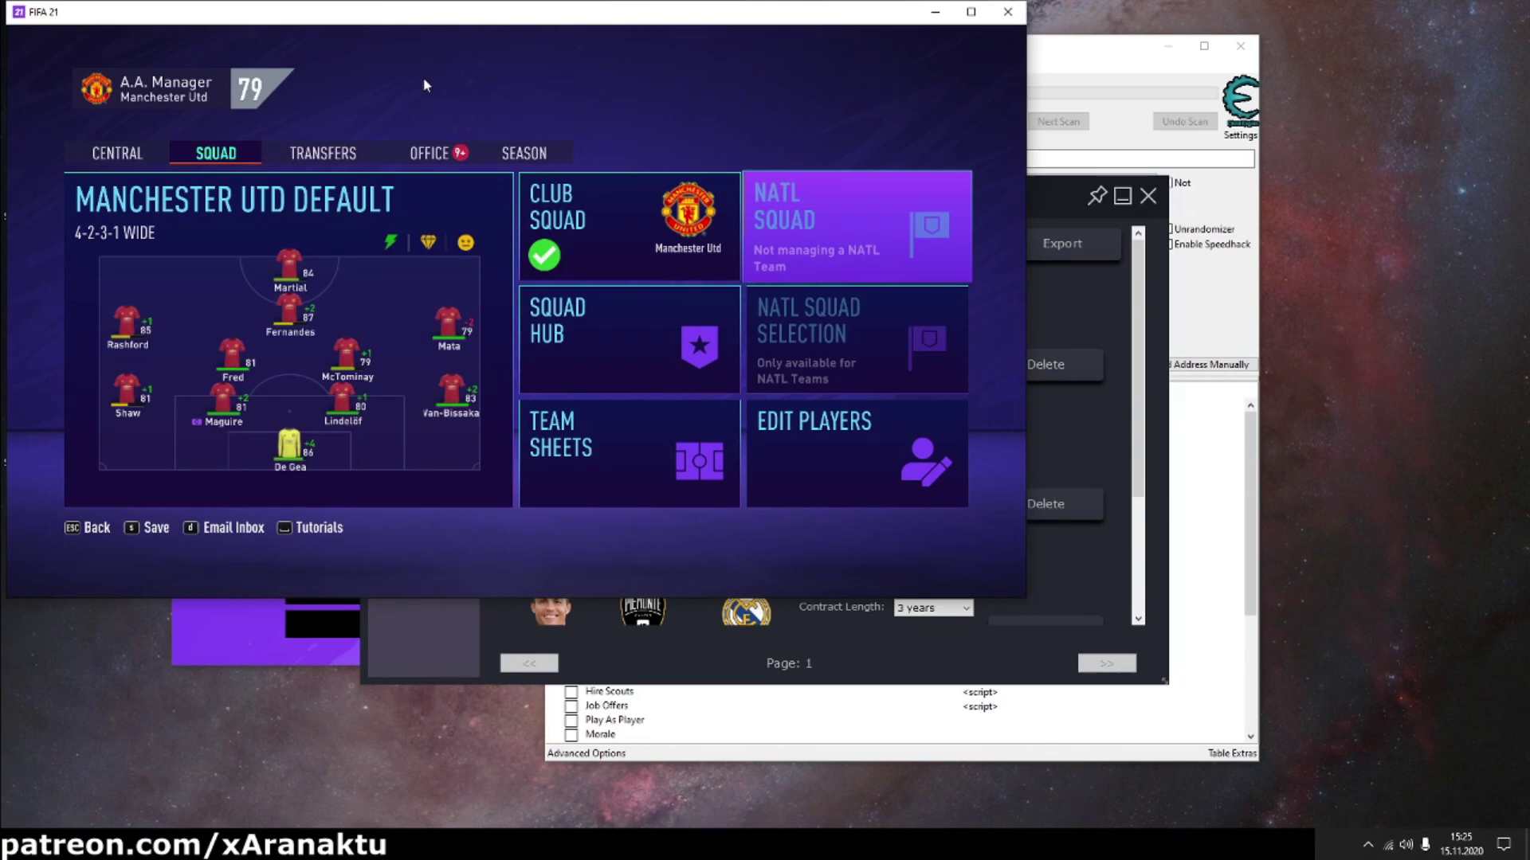
left_click(351, 145)
left_click(525, 153)
left_click(366, 226)
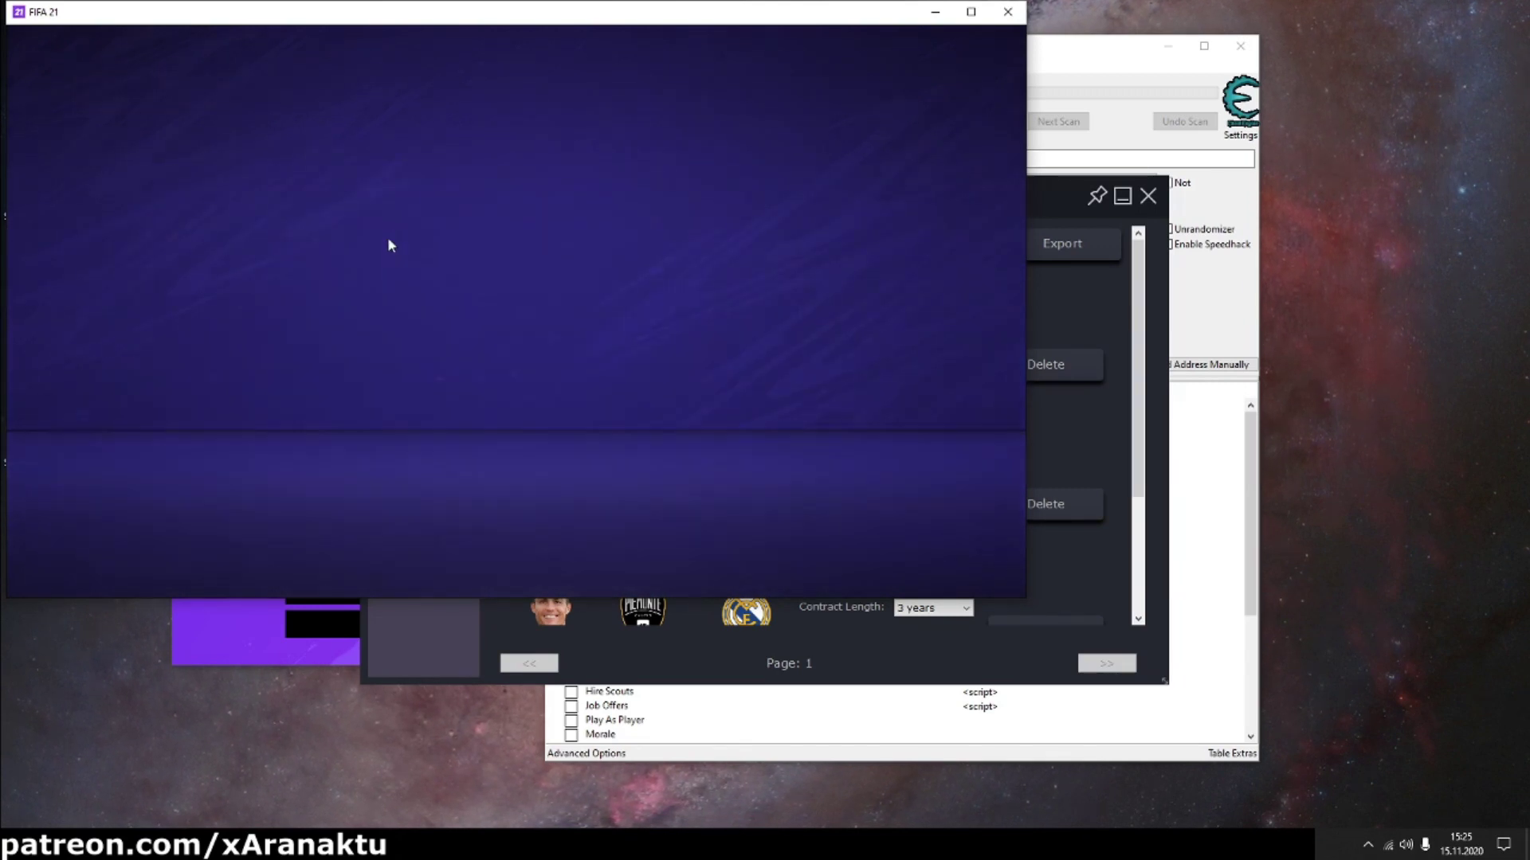
left_click(495, 337)
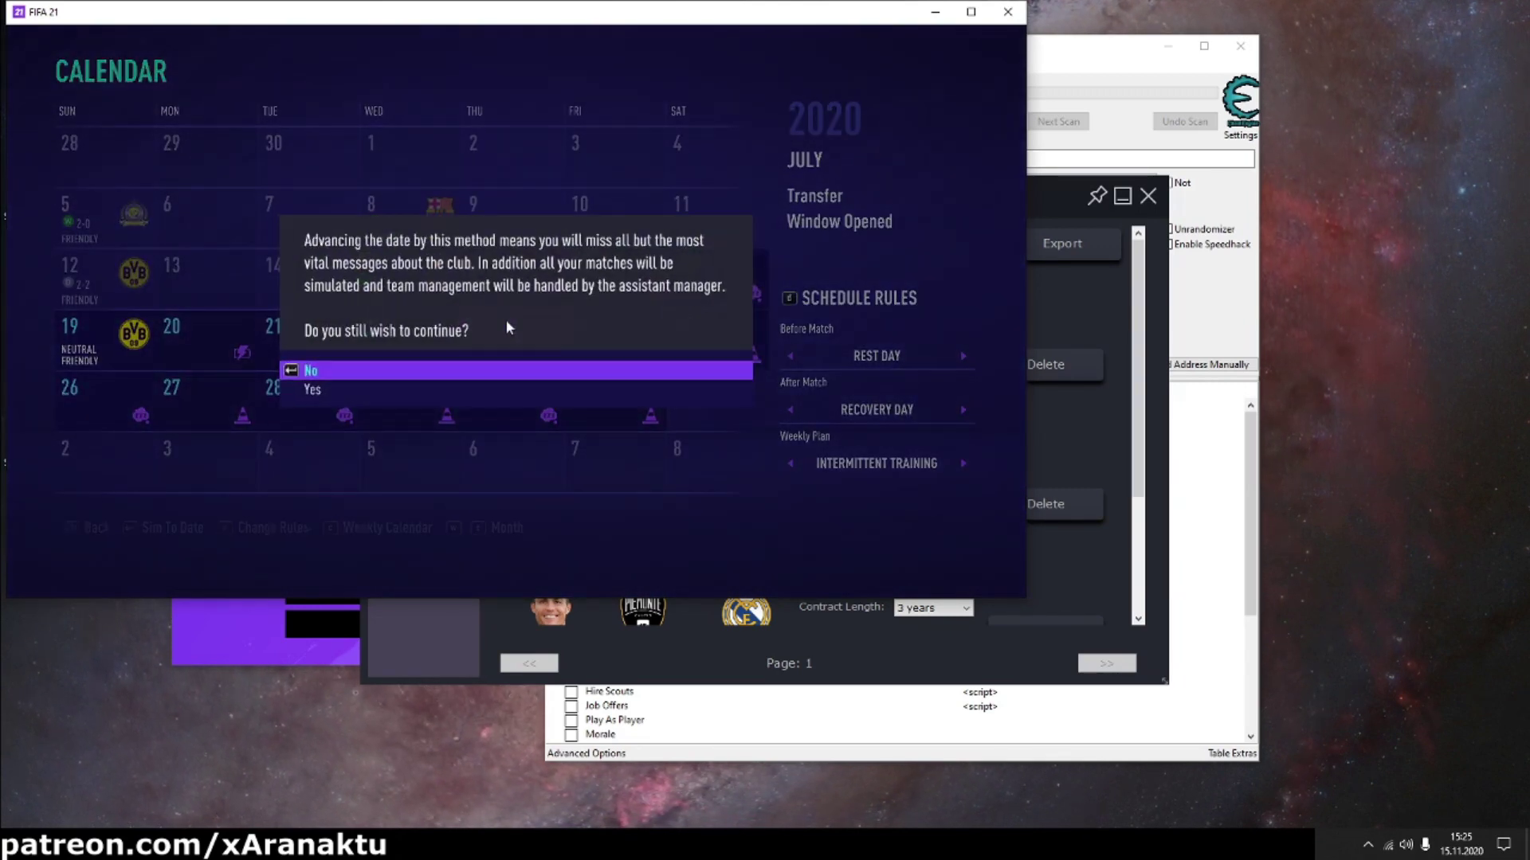
left_click(366, 391)
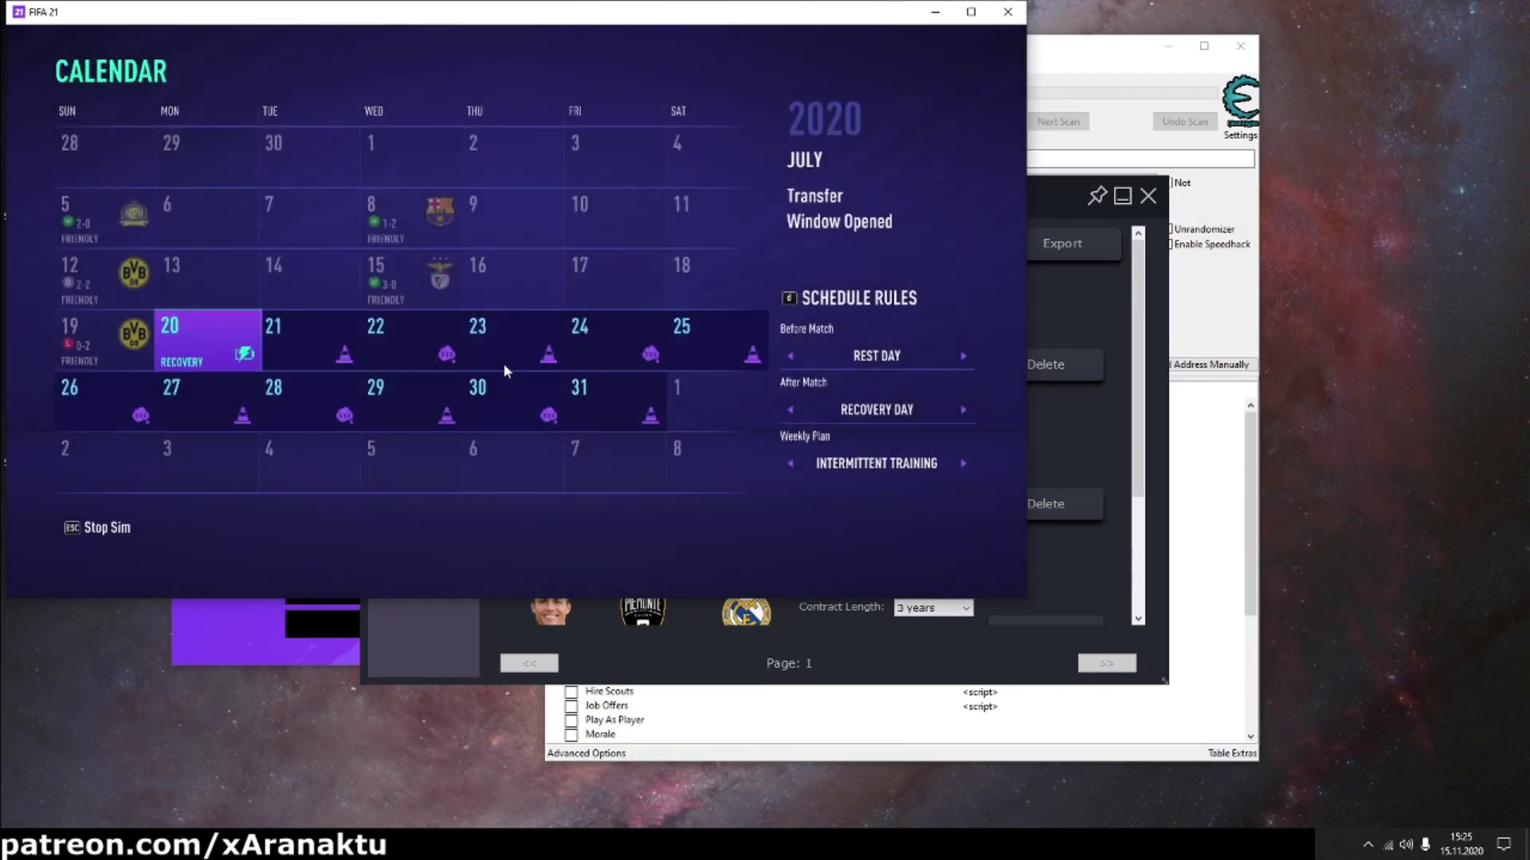
Step: Refresh the custom transfers list in the transfer tool and return to the game's career menu from the calendar
left_click(1161, 309)
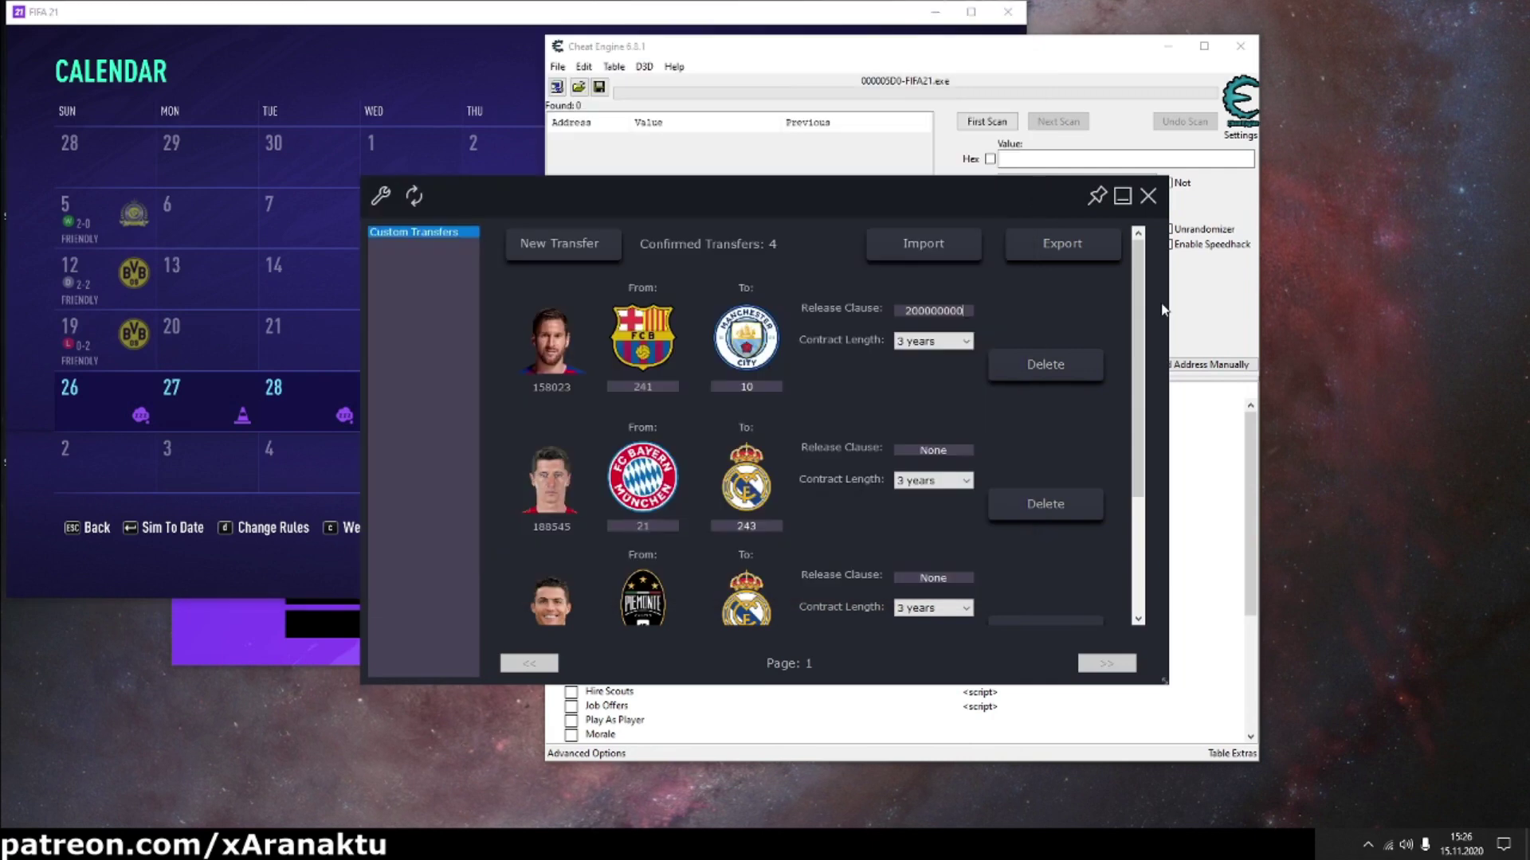
left_click(416, 199)
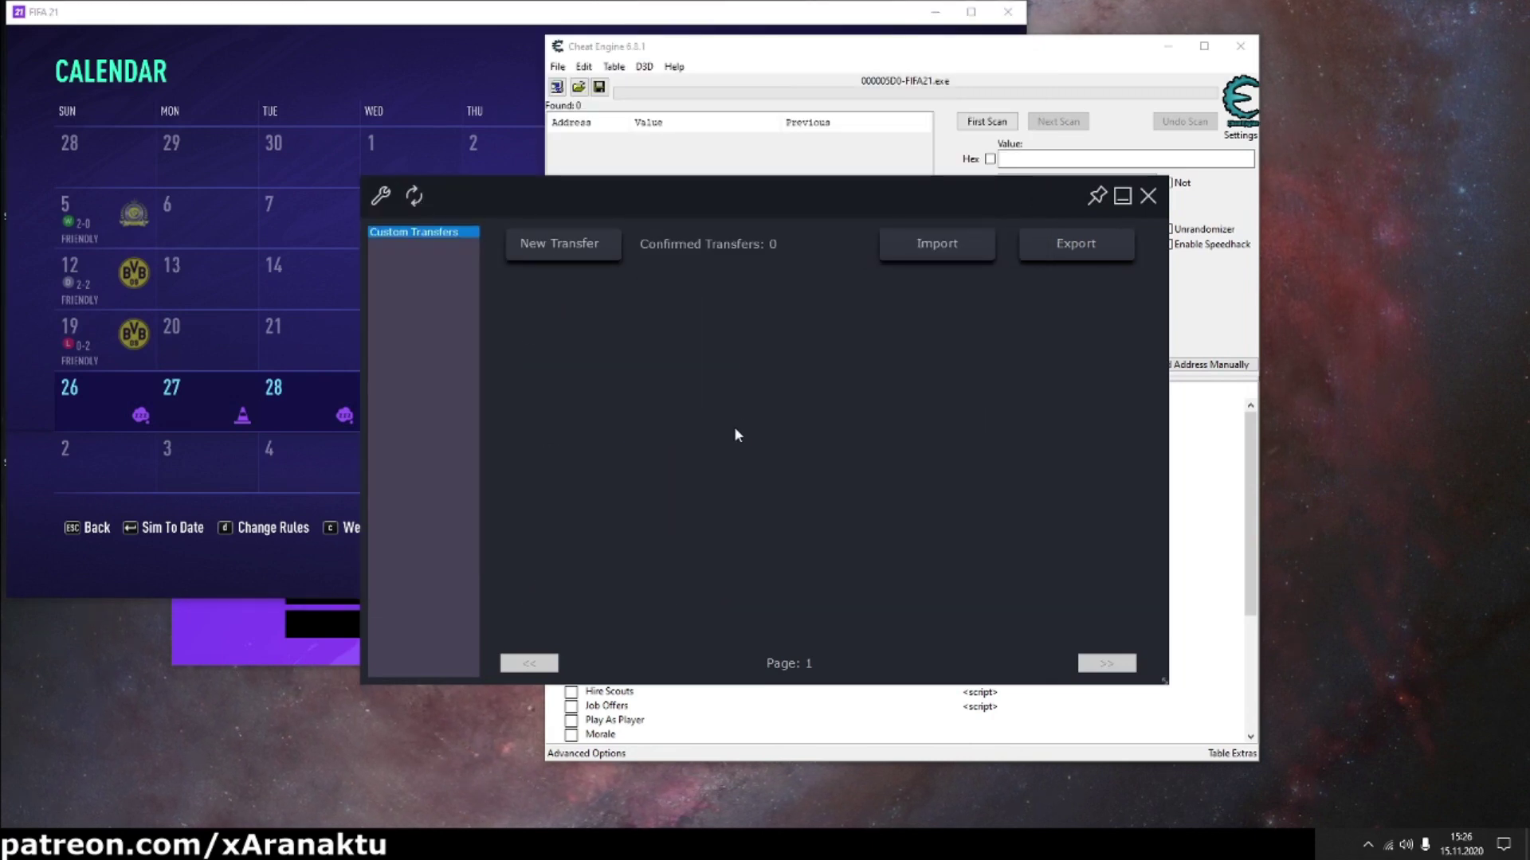
left_click(277, 555)
left_click(92, 529)
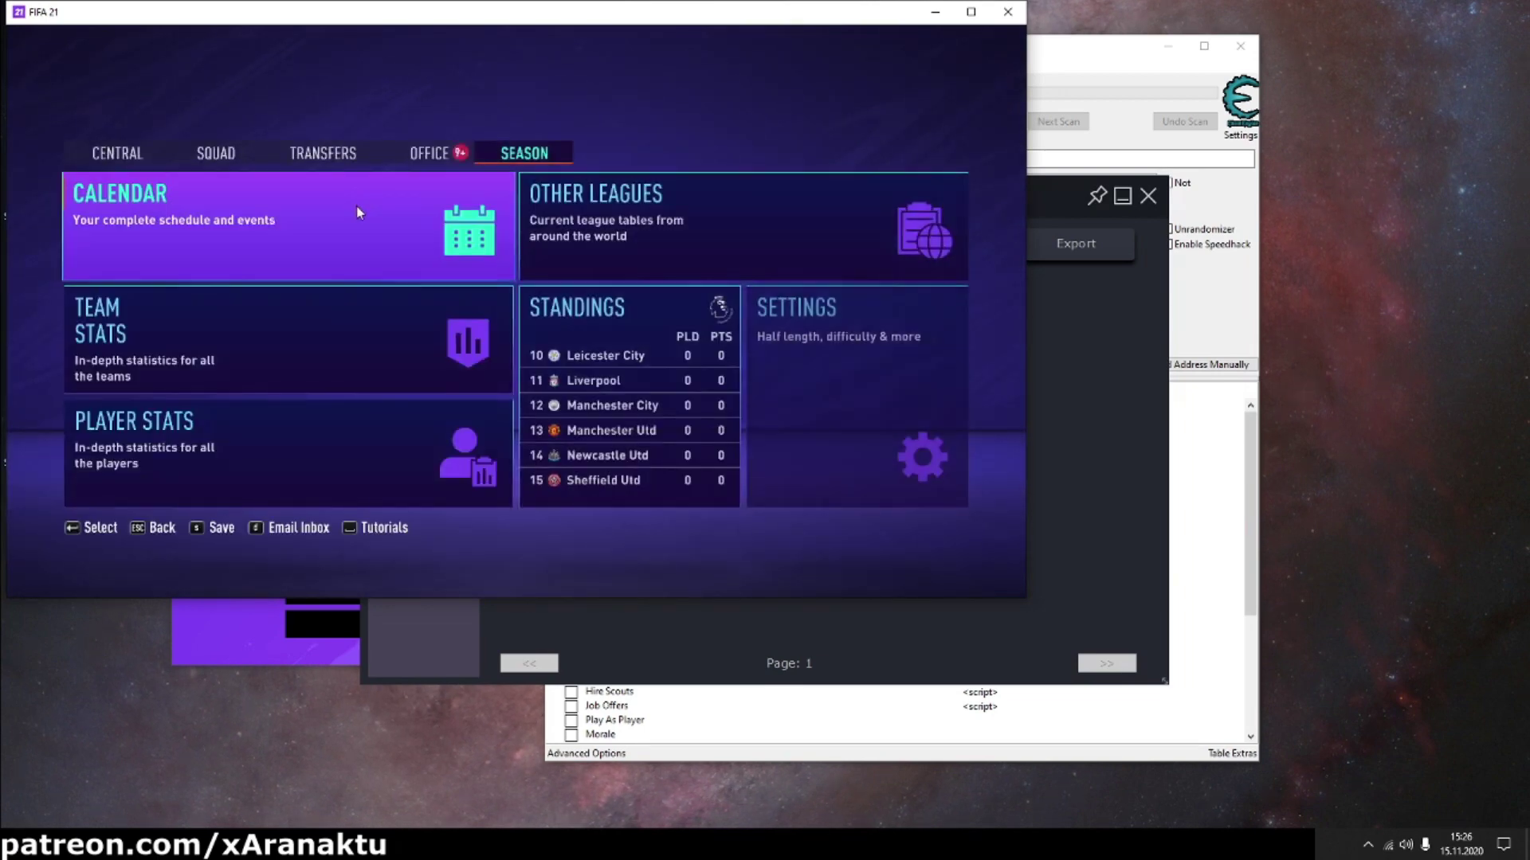
Step: Look up Lionel Messi and Robert Lewandowski in the game's player search to check their current clubs
left_click(352, 160)
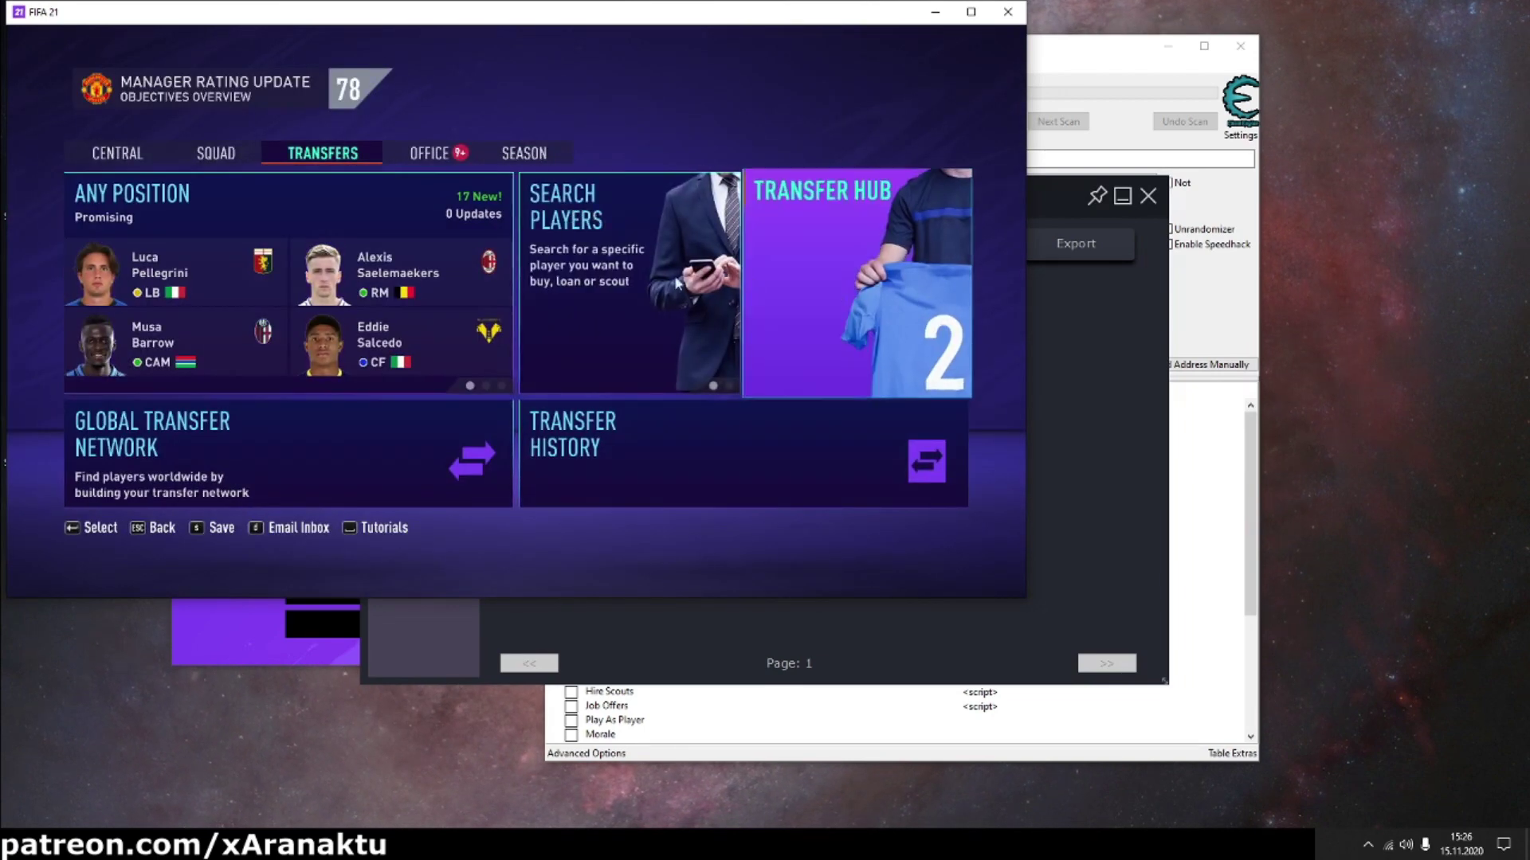
left_click(626, 283)
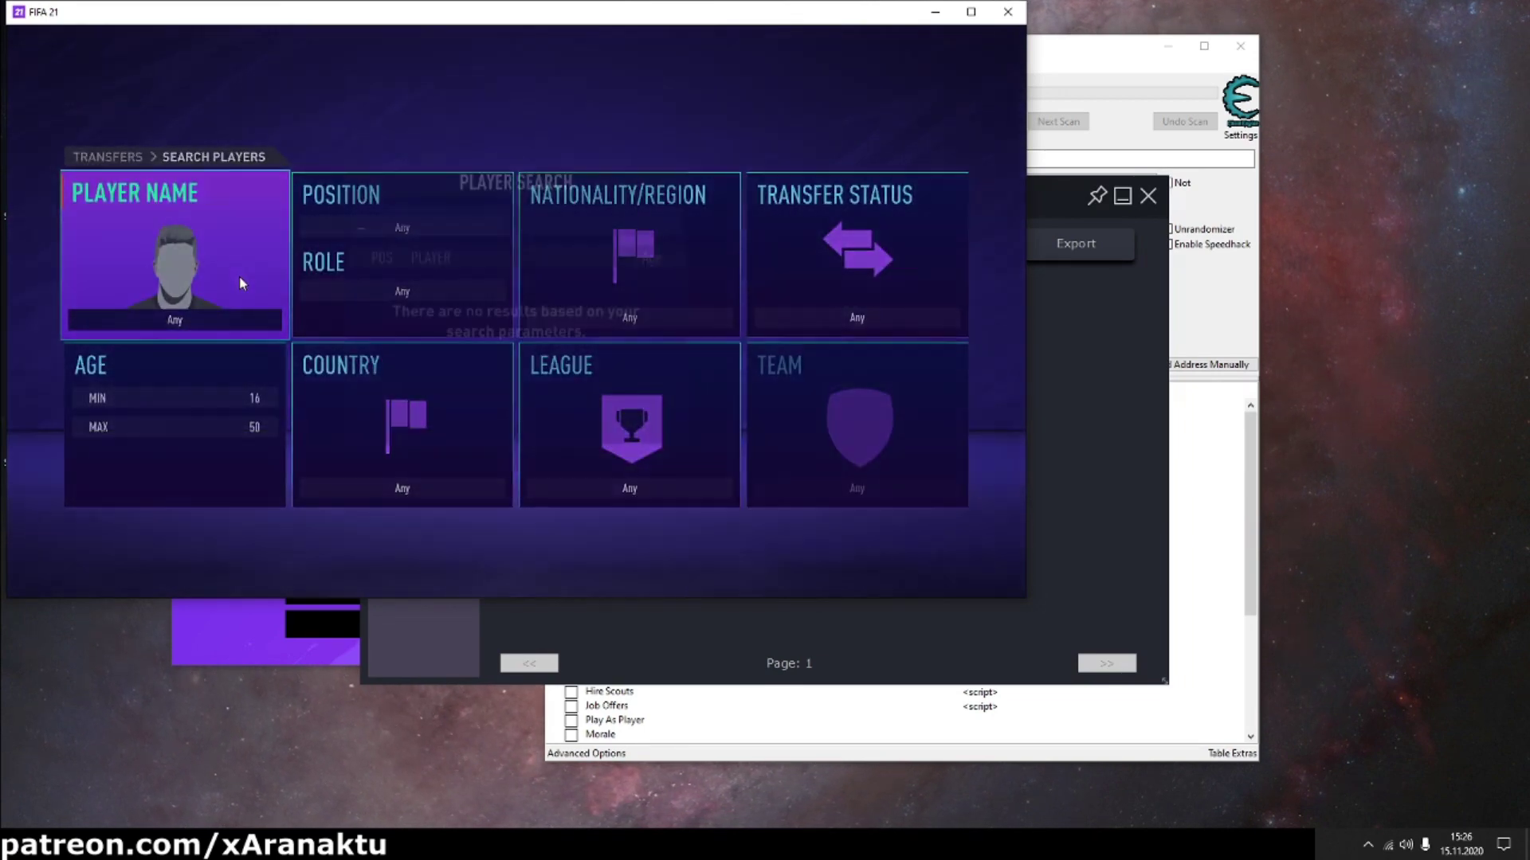
left_click(239, 276)
type("mess")
left_click(461, 339)
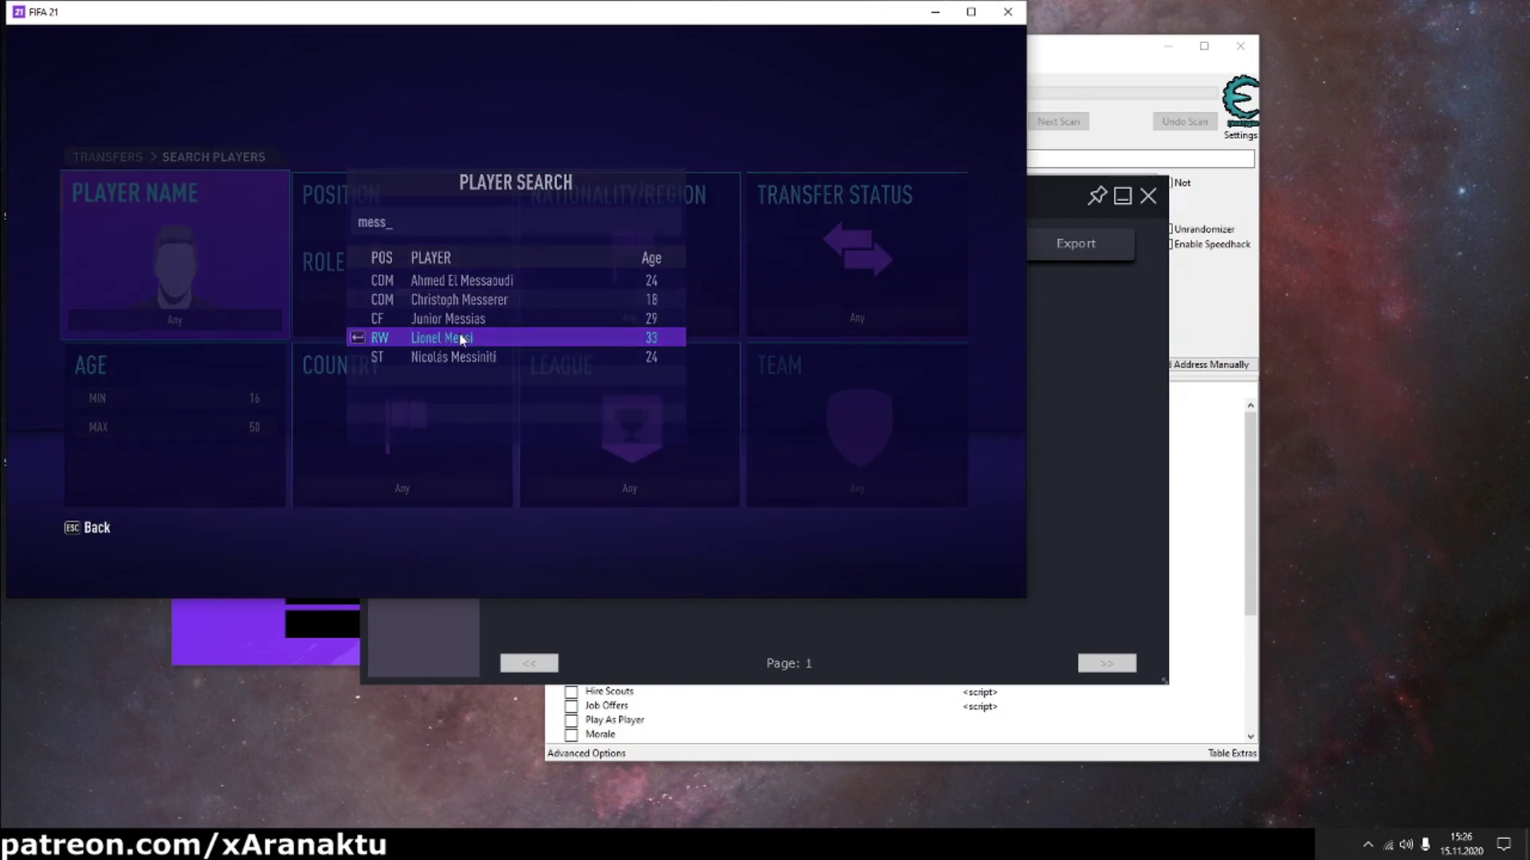
key("Escape")
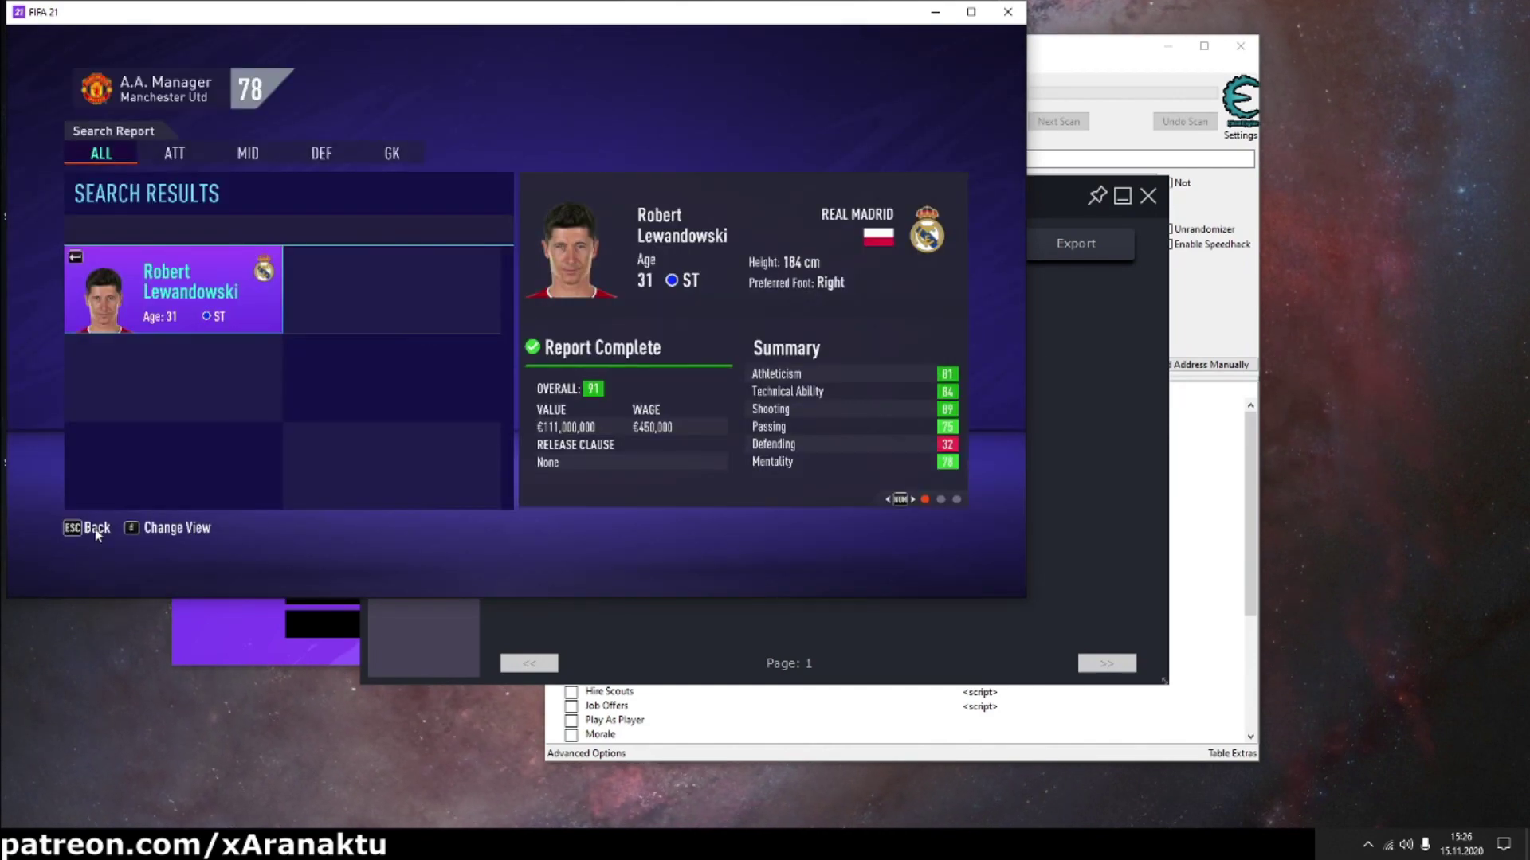
left_click(95, 528)
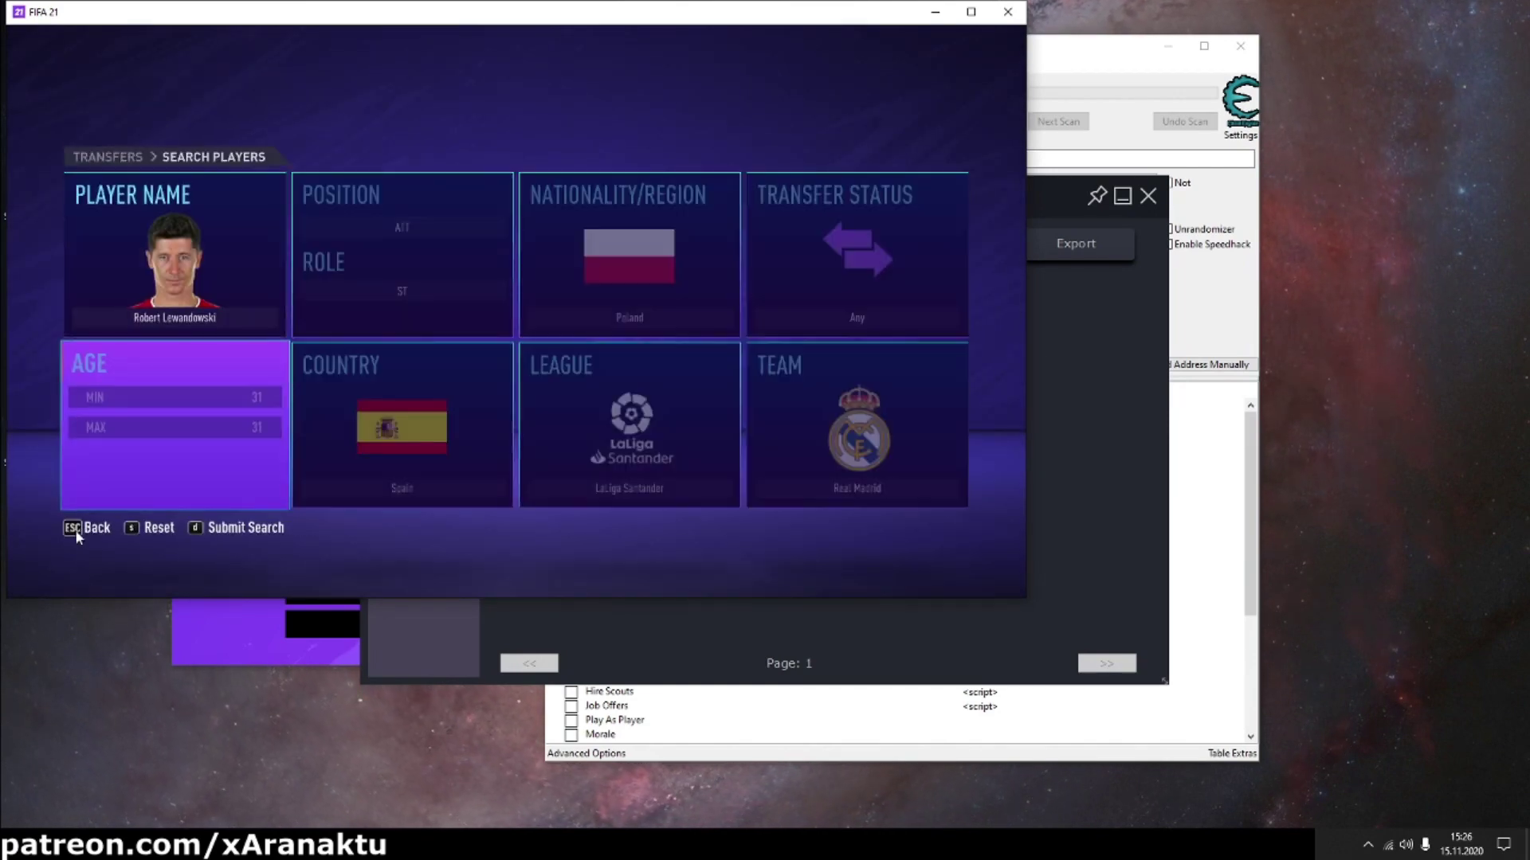
left_click(96, 529)
Step: Find the 92-rated right midfielder David Beckham in Manchester Utd's Squad Hub and release him from his contract
left_click(218, 159)
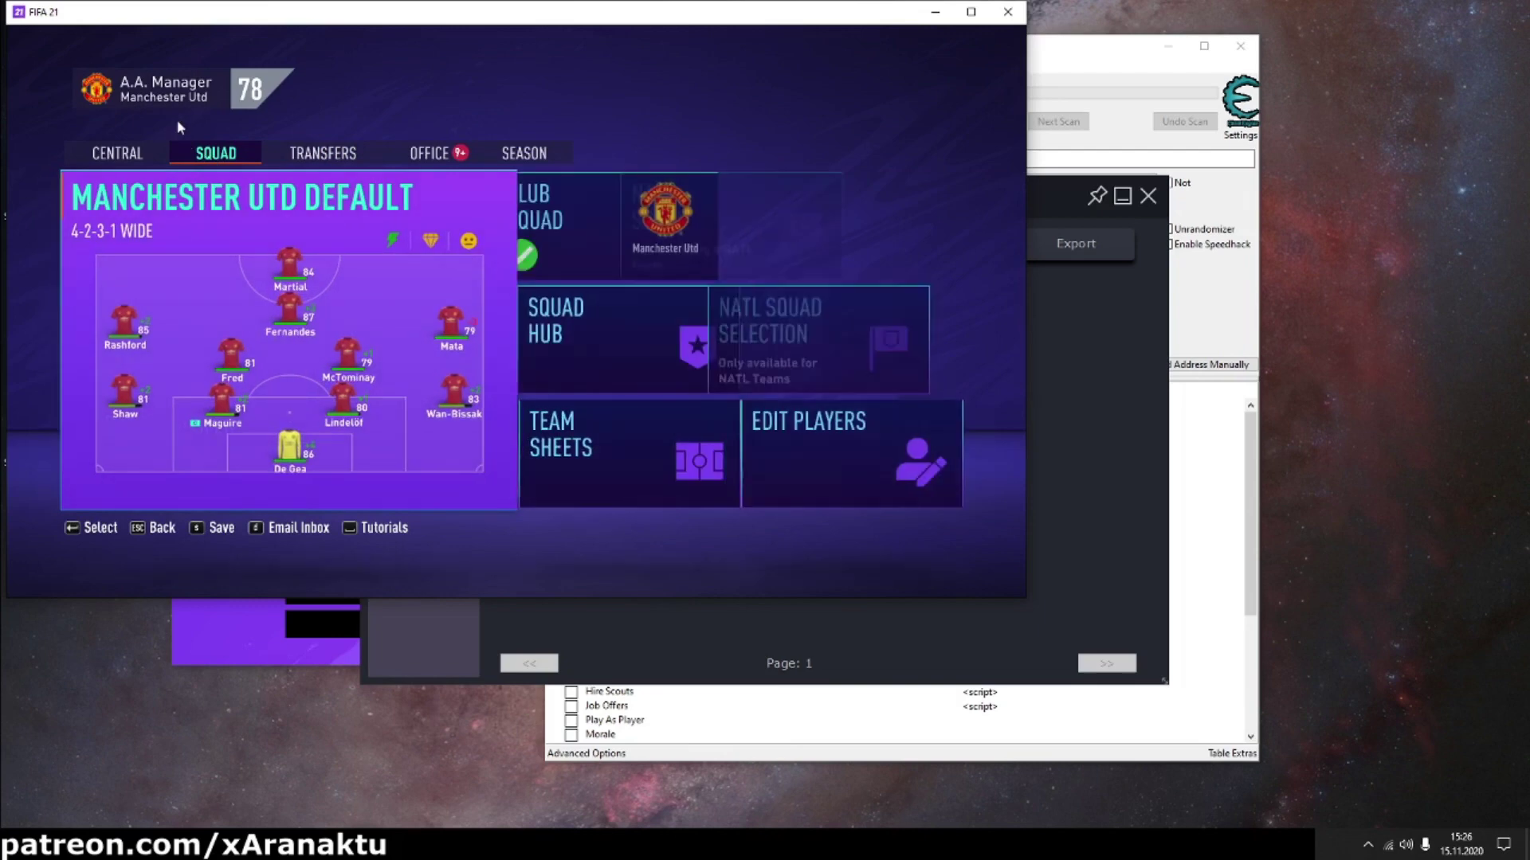
left_click(625, 341)
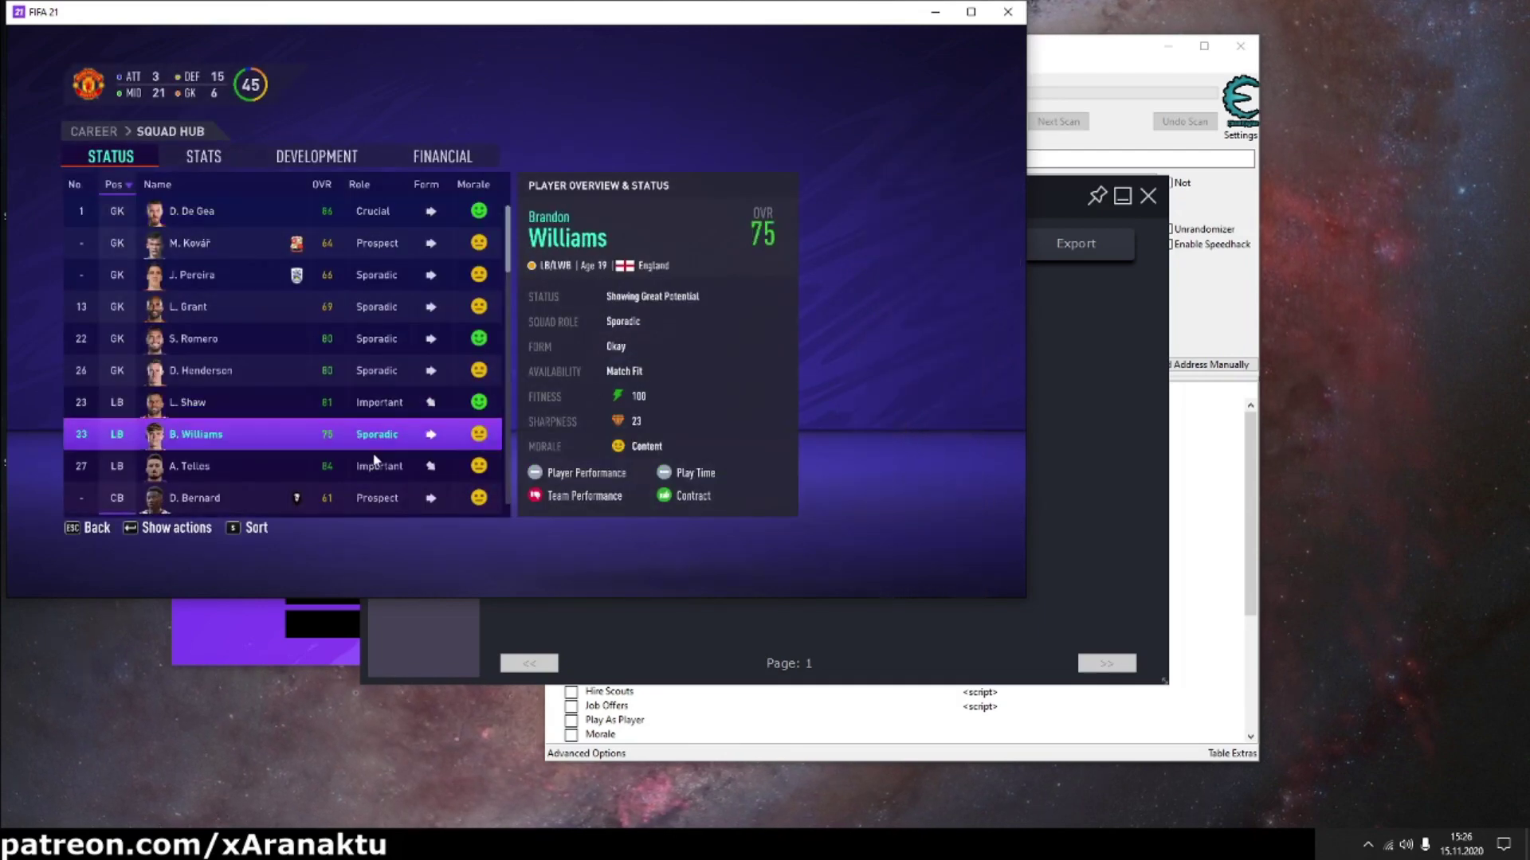
scroll(361, 476, "down", 2)
scroll(355, 526, "down", 11)
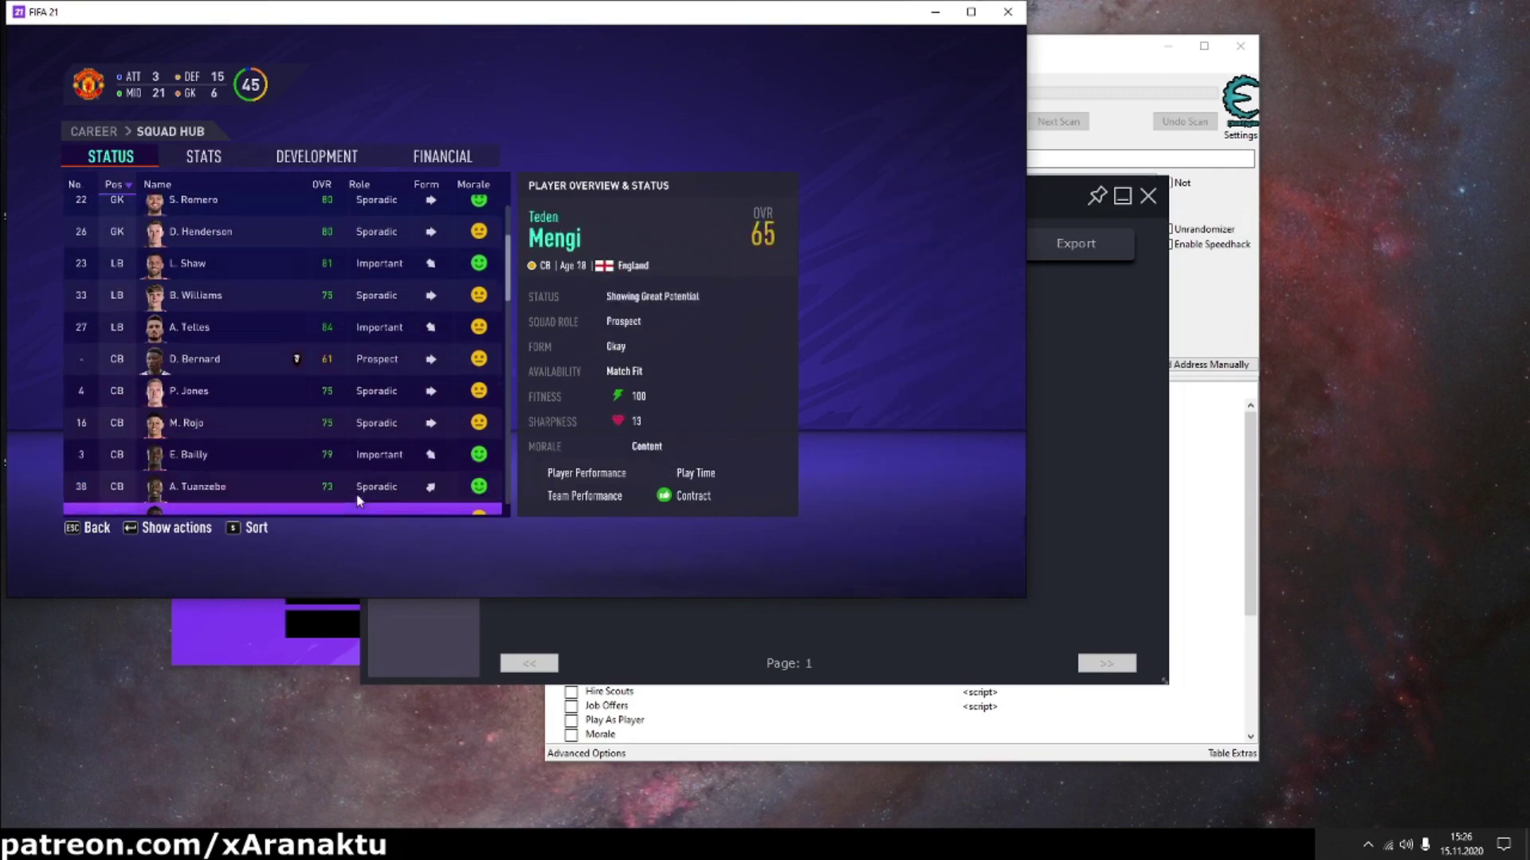
scroll(357, 500, "down", 13)
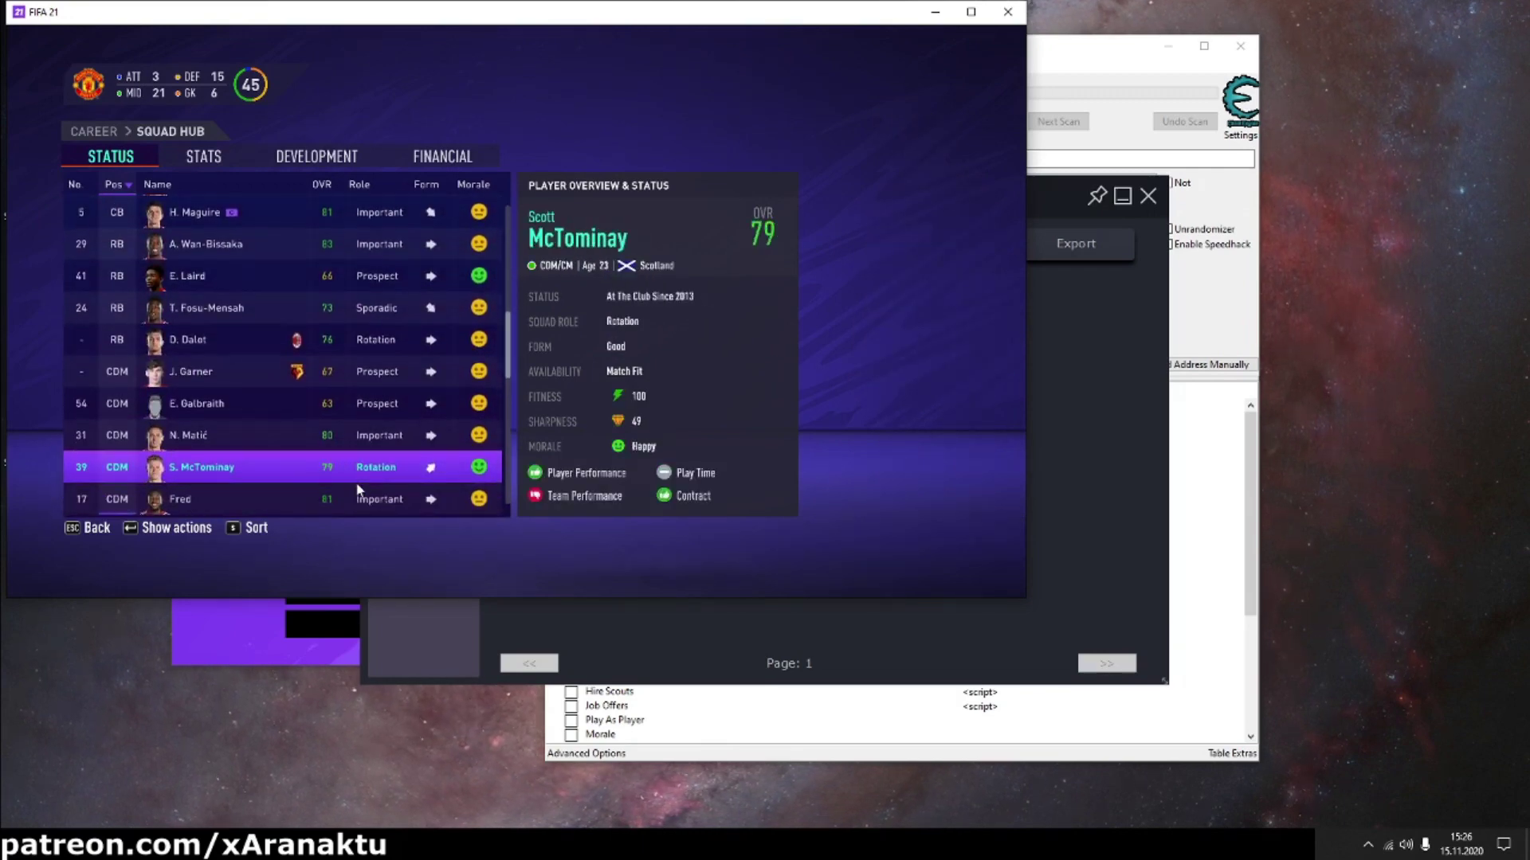
scroll(348, 502, "down", 2)
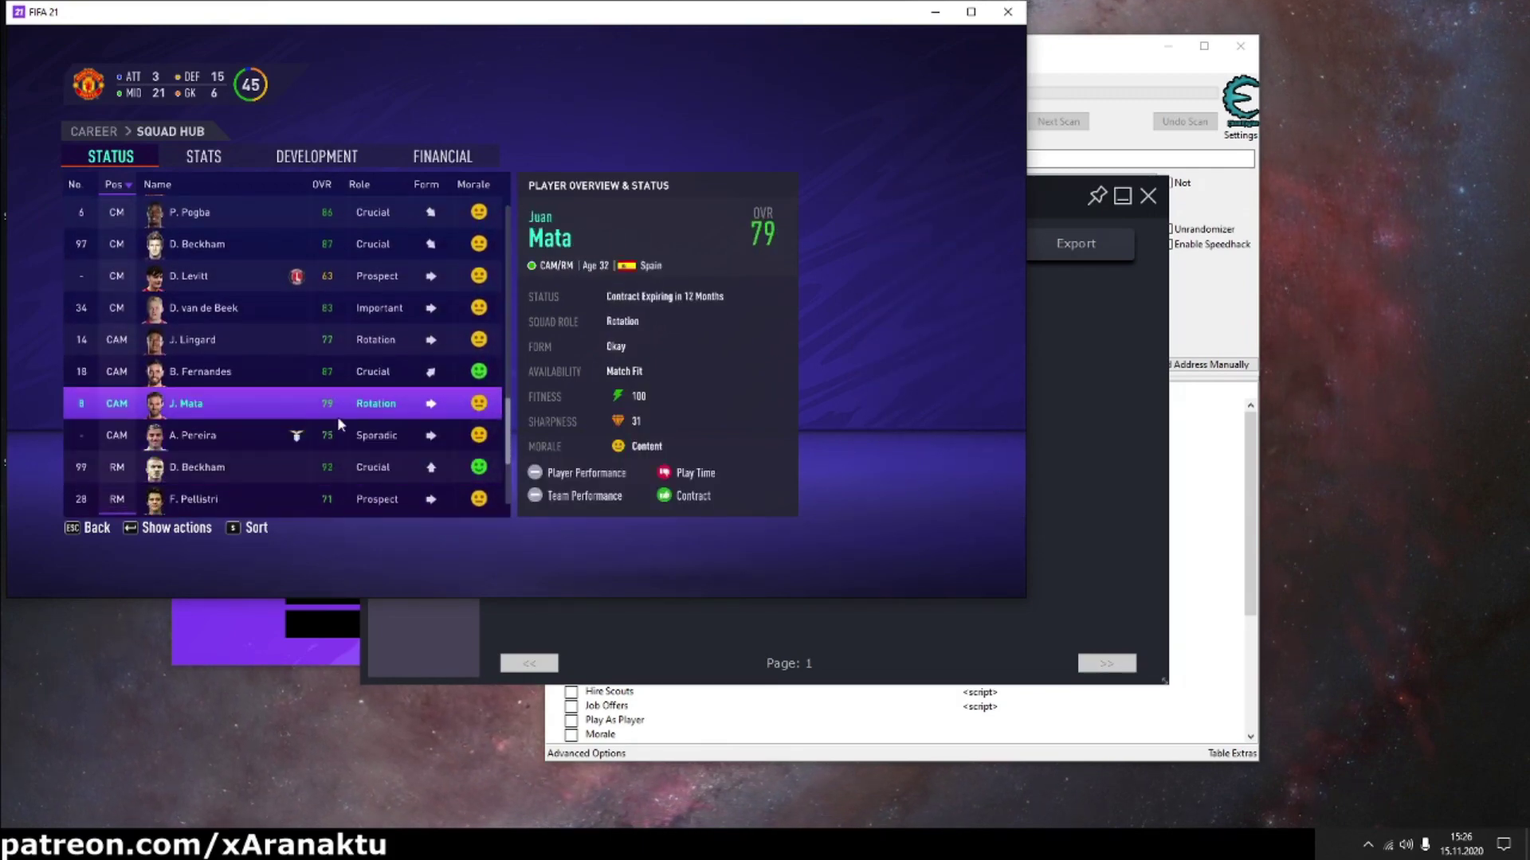
scroll(335, 480, "down", 3)
left_click(315, 381)
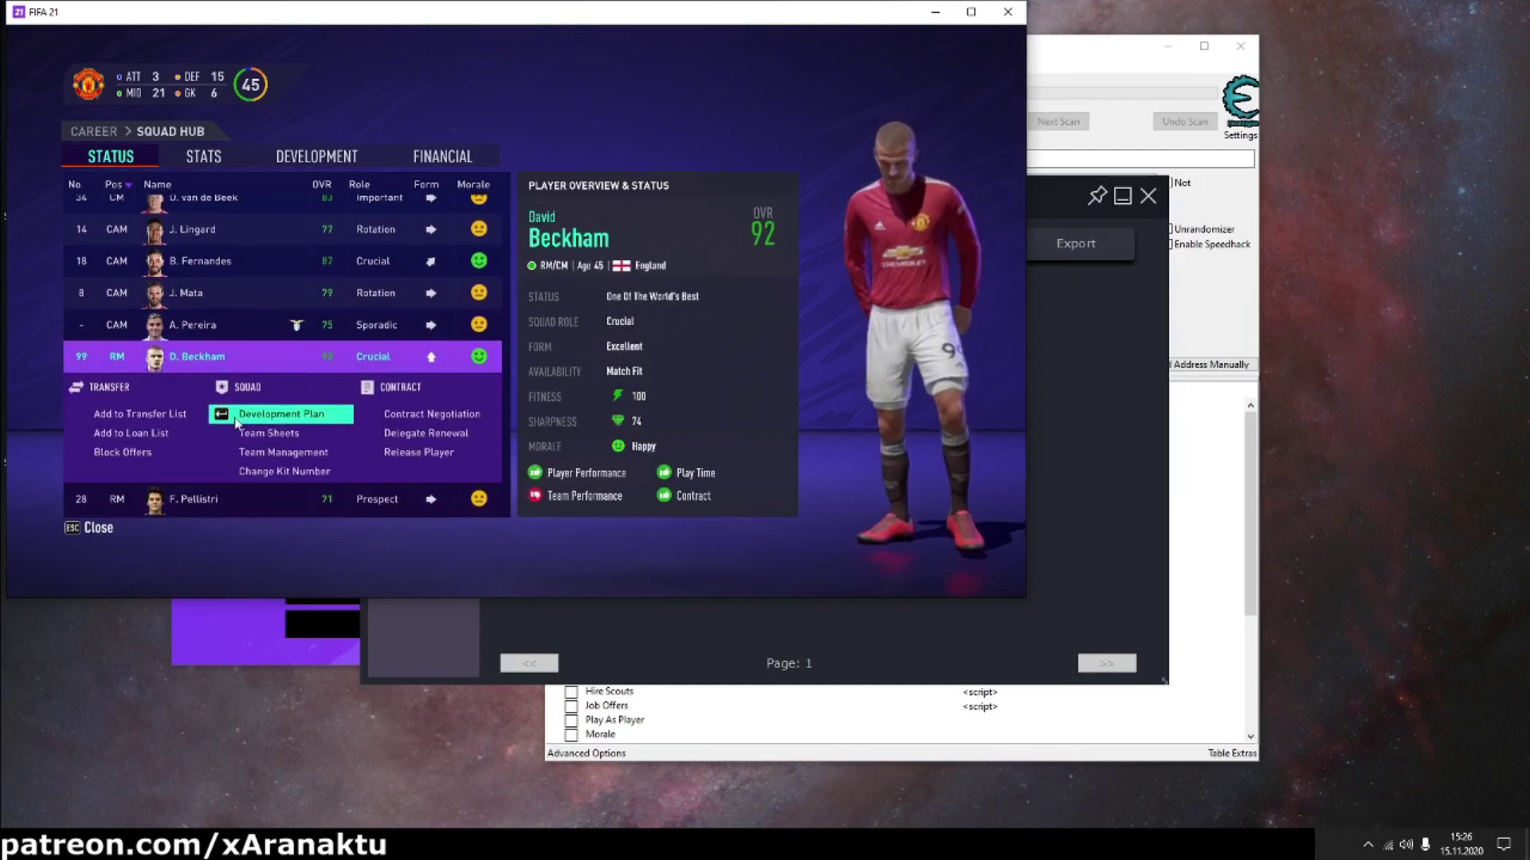
left_click(394, 454)
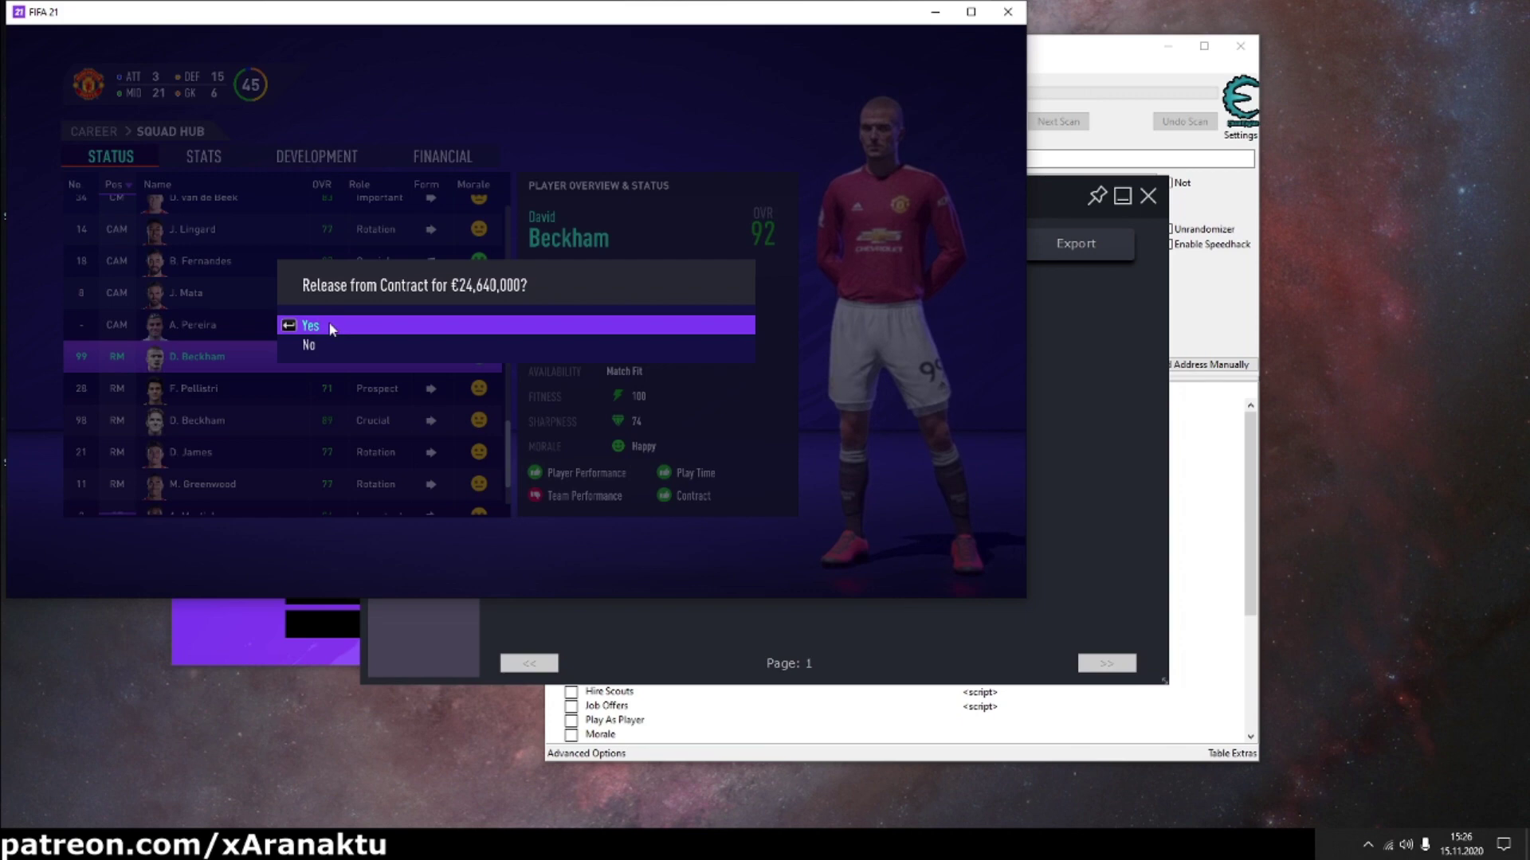
left_click(328, 323)
left_click(92, 527)
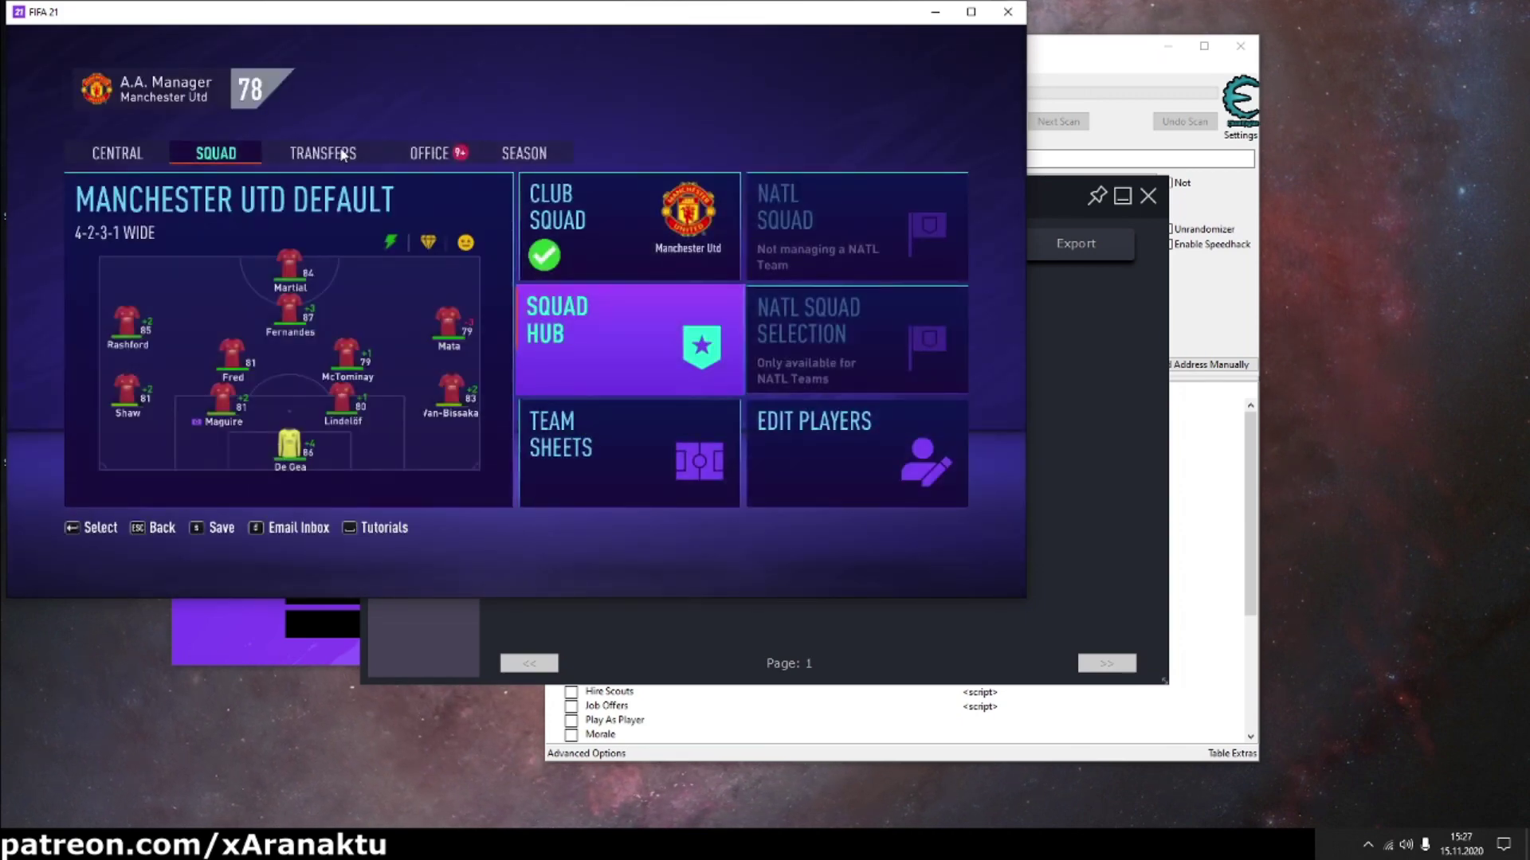
Step: Search the transfer market players for "beckham" and select the first David Beckham listed as RM
left_click(343, 154)
left_click(631, 226)
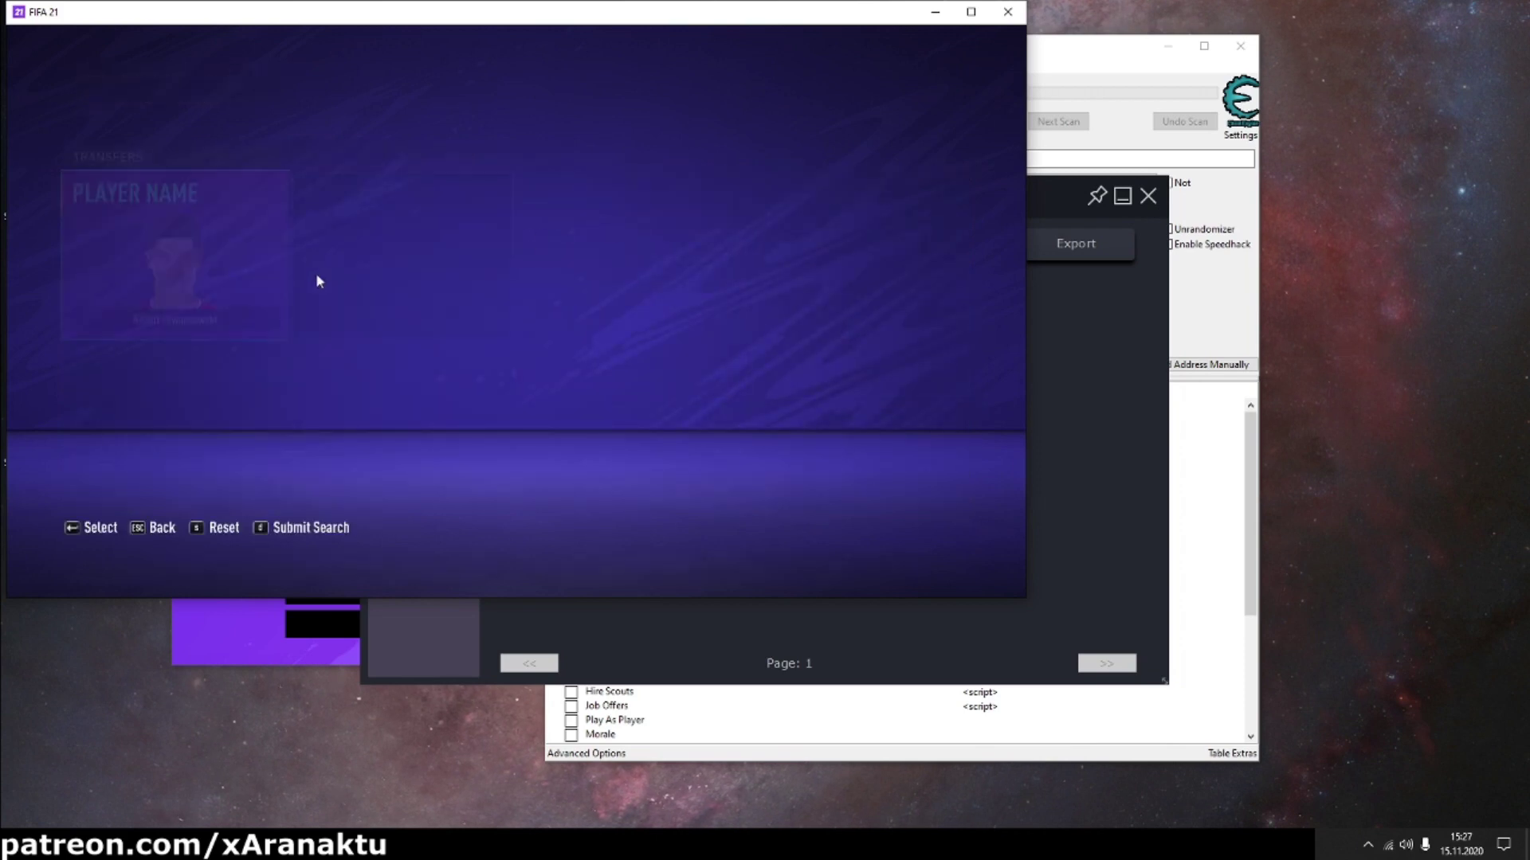
left_click(217, 279)
type("beckham")
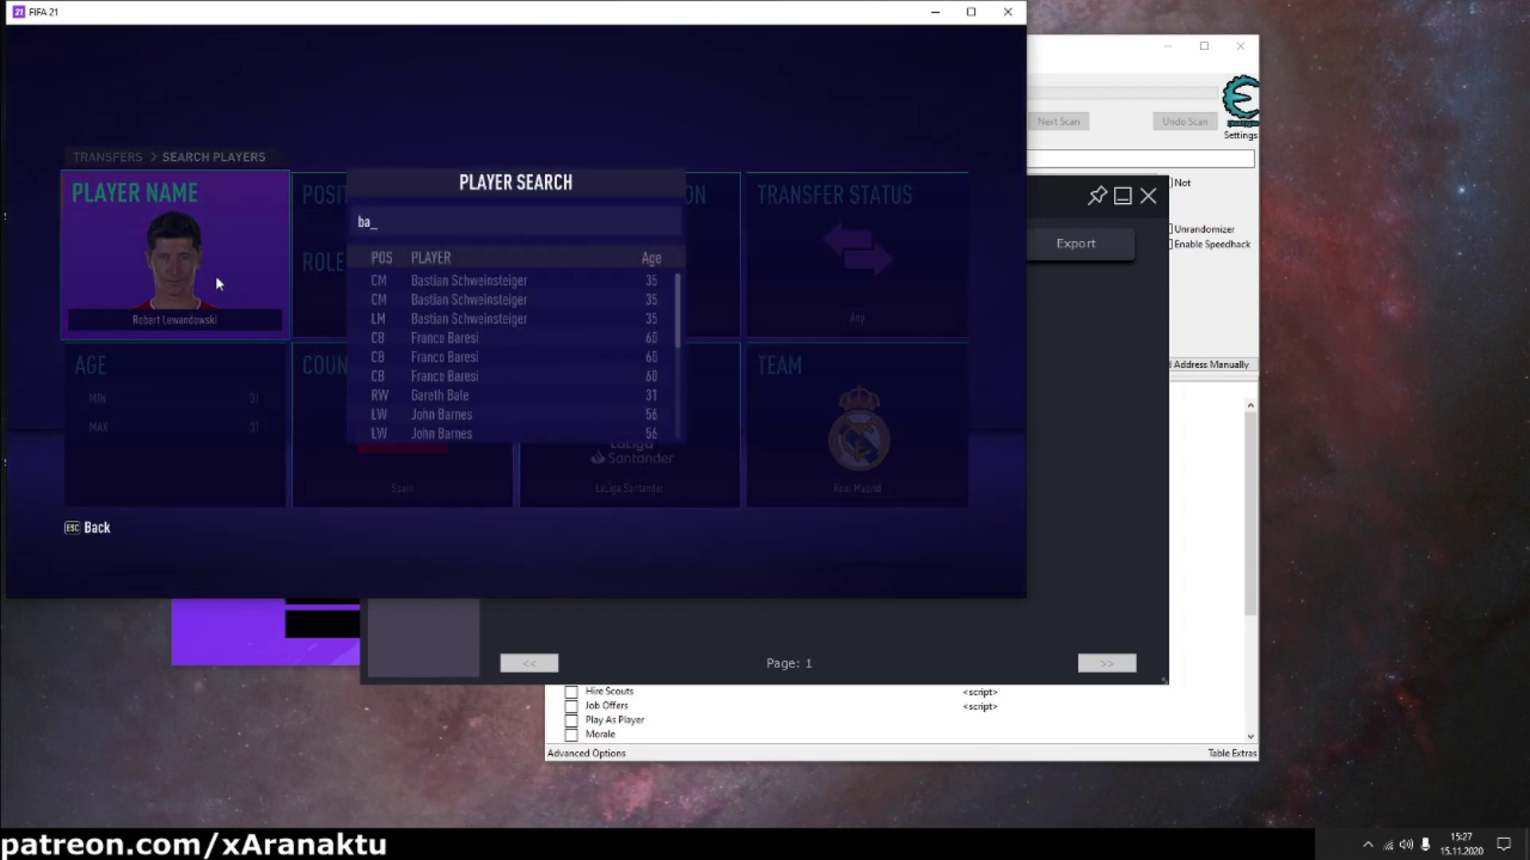
key("Down")
key("Down")
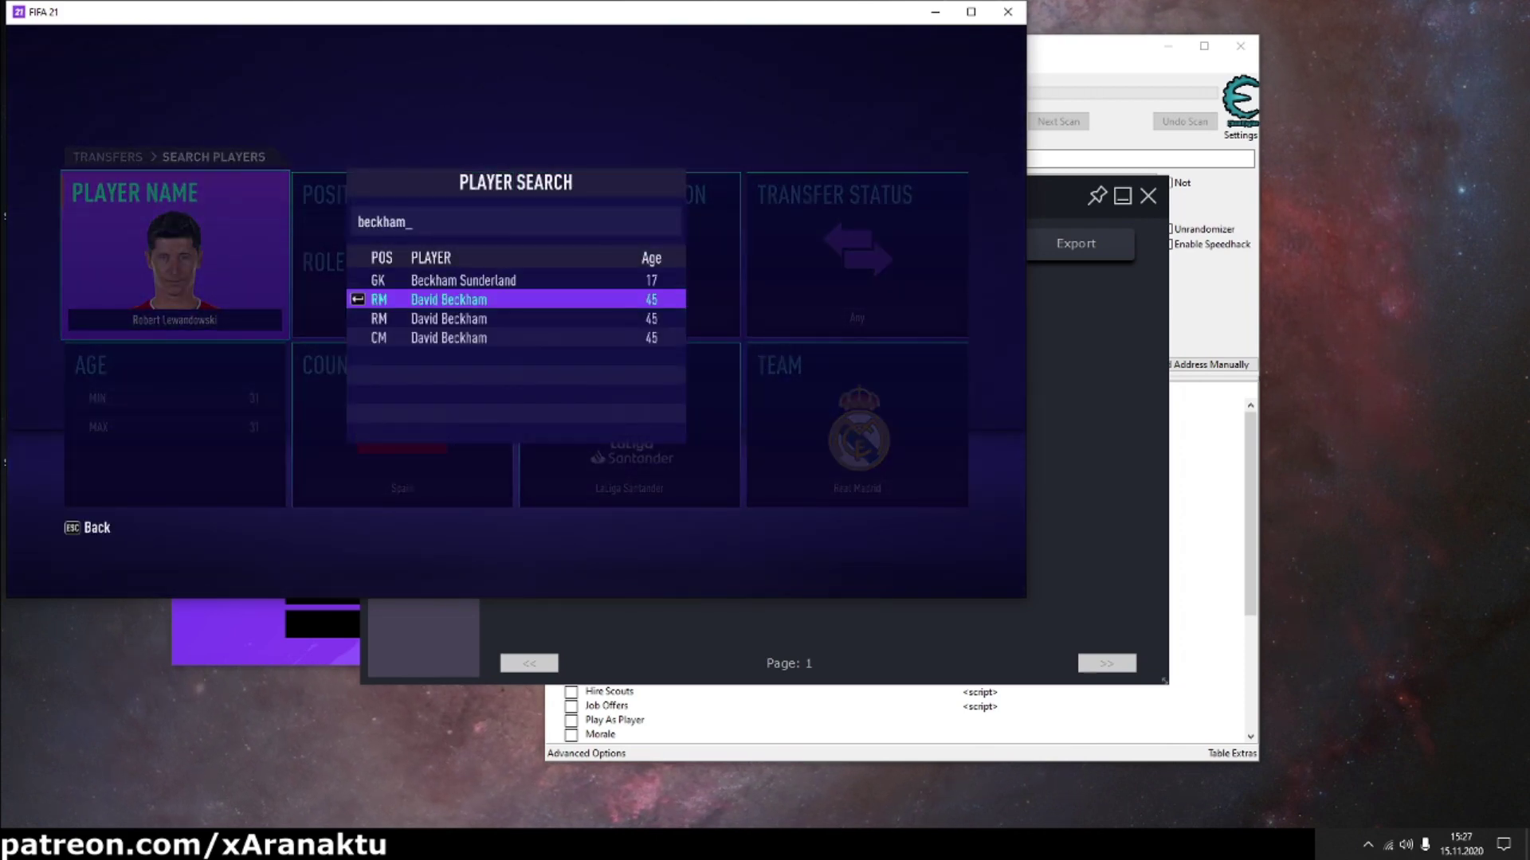
key("Down")
key("Up")
key("Return")
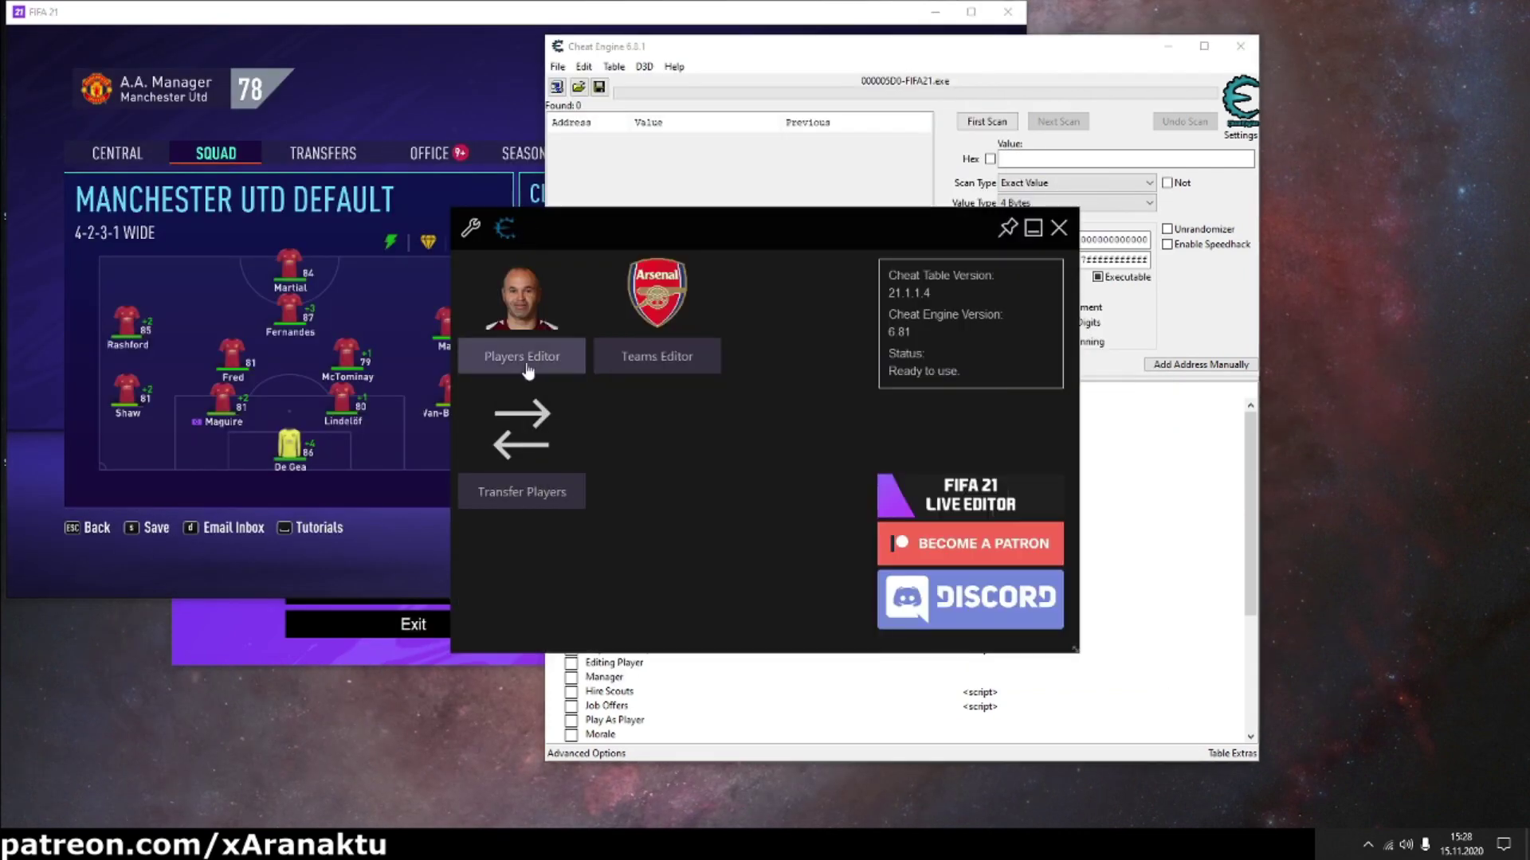
Step: Load player ID 250 in the Players Editor to examine his team ID and player info
left_click(532, 360)
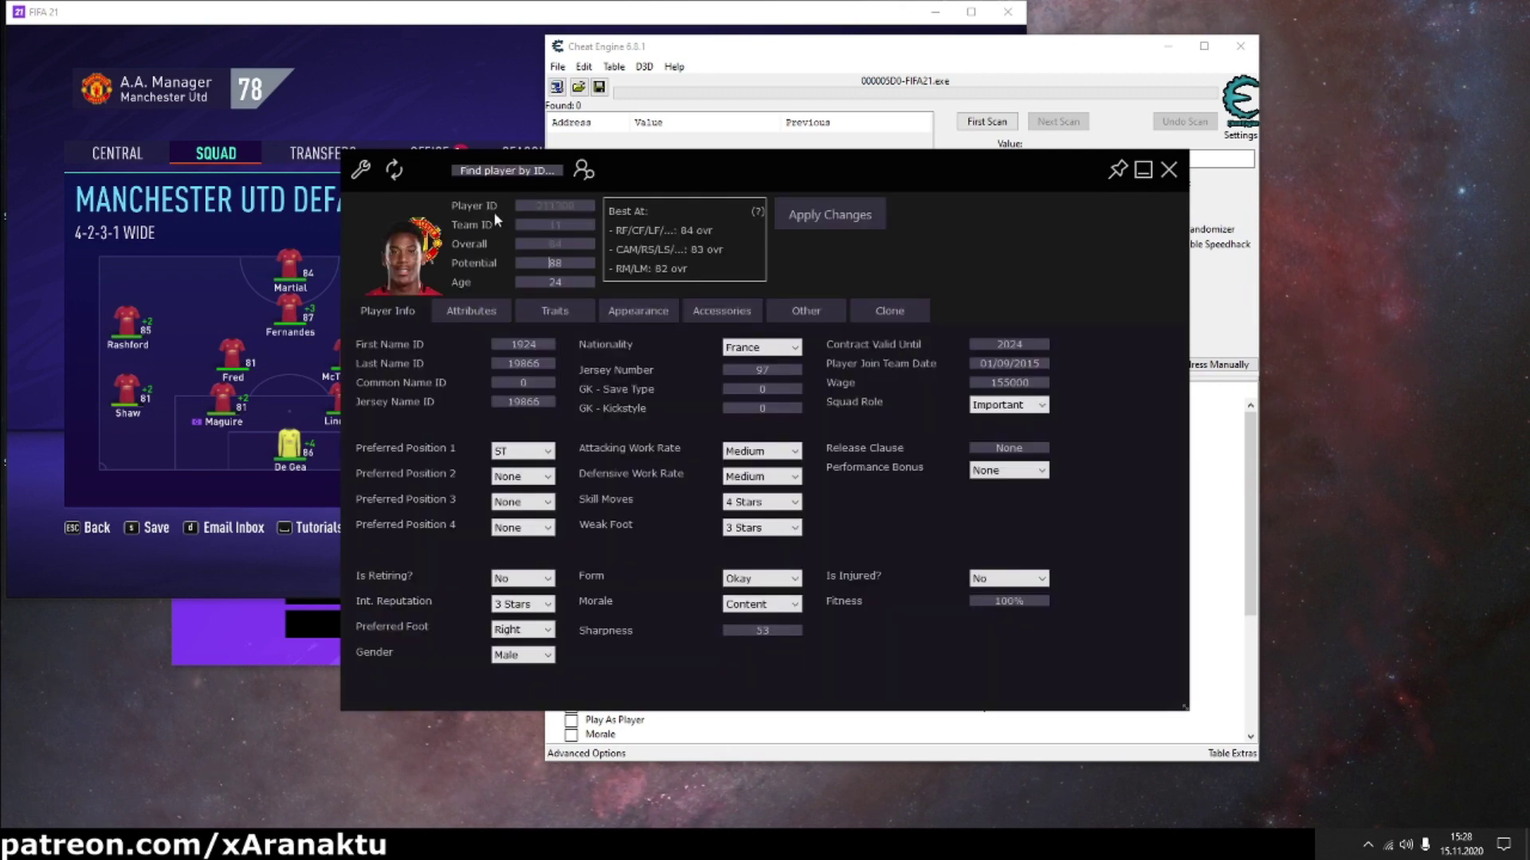
type("250")
left_click(583, 172)
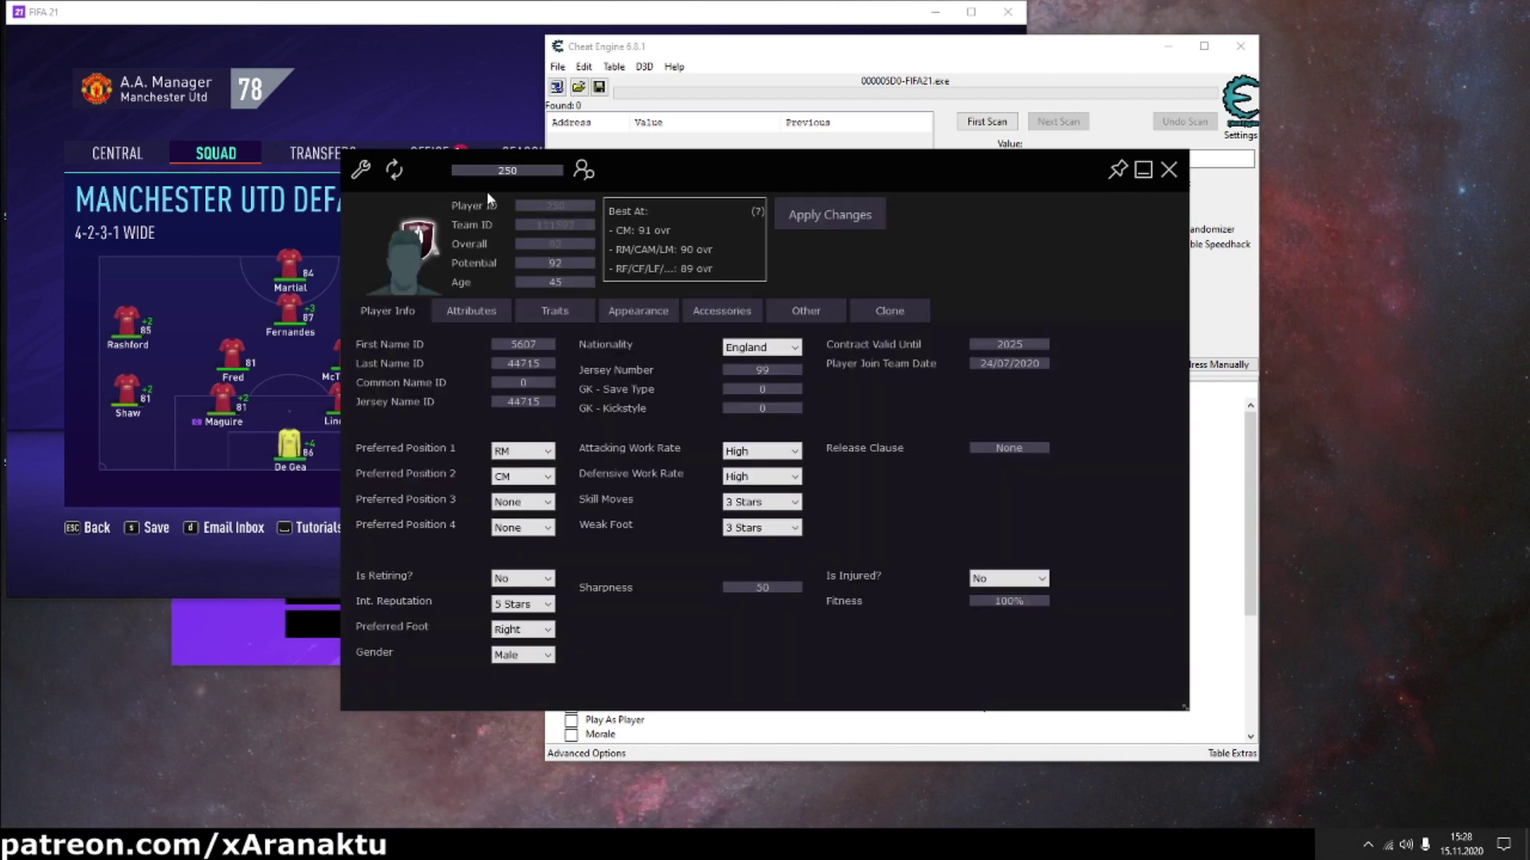
left_click(550, 263)
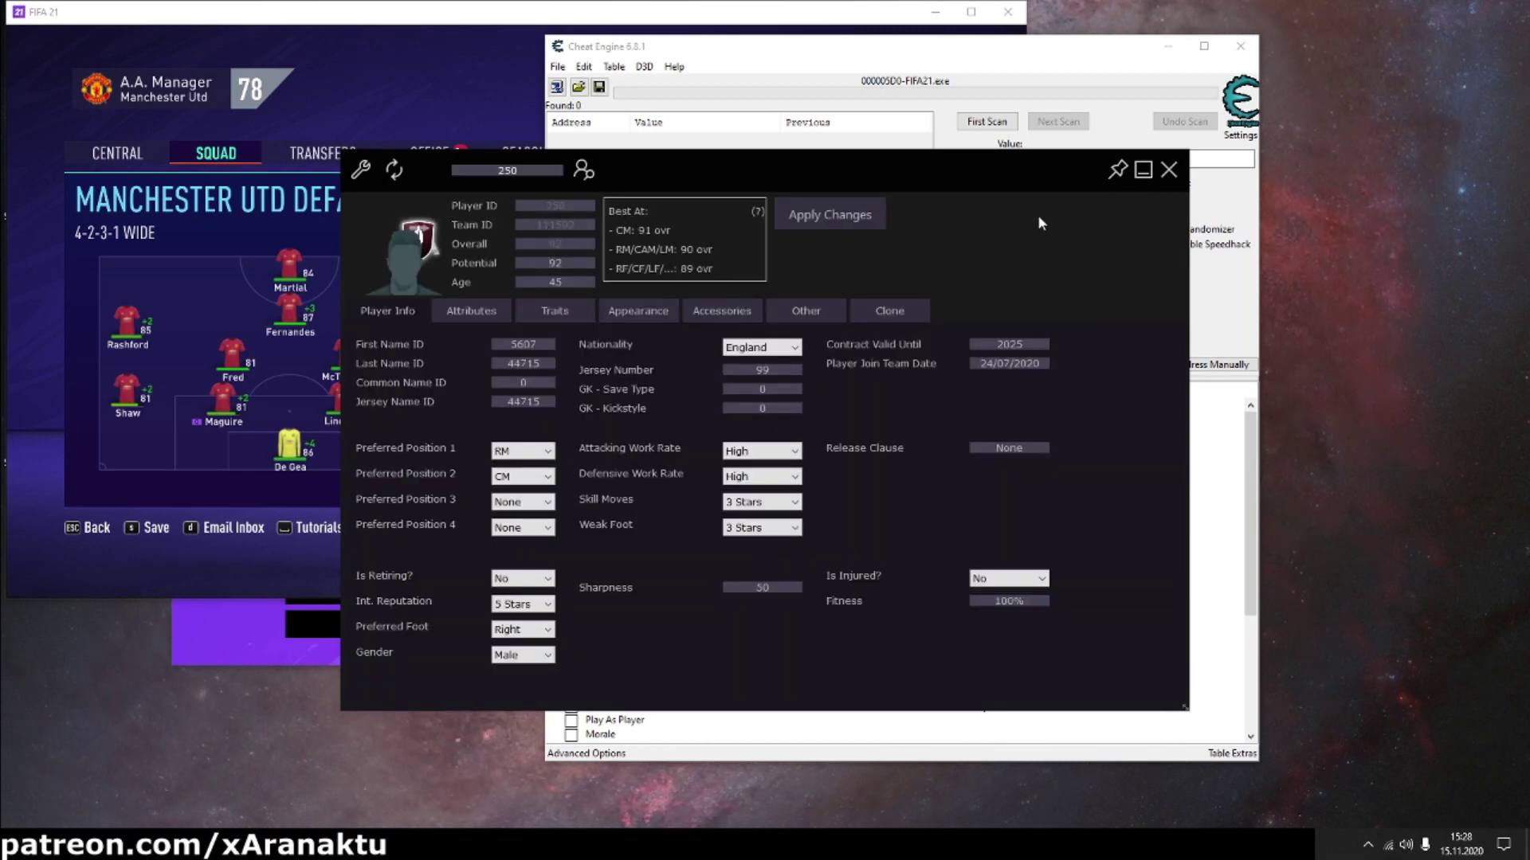
Step: Create and confirm a custom transfer for player ID 250 from free agents (team 111592) to Manchester City (team 10)
left_click(1169, 170)
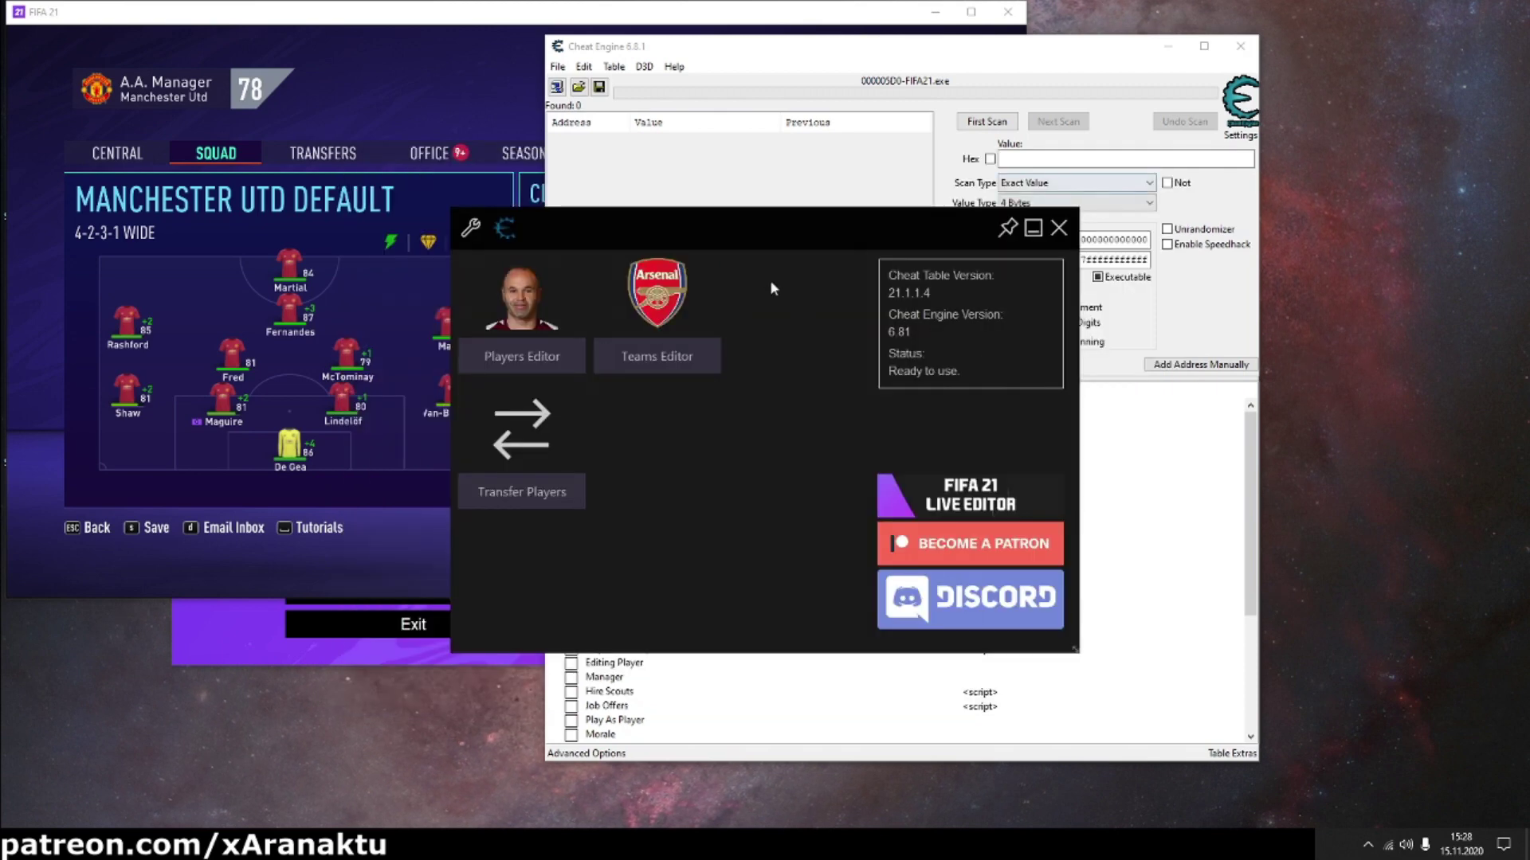
left_click(495, 493)
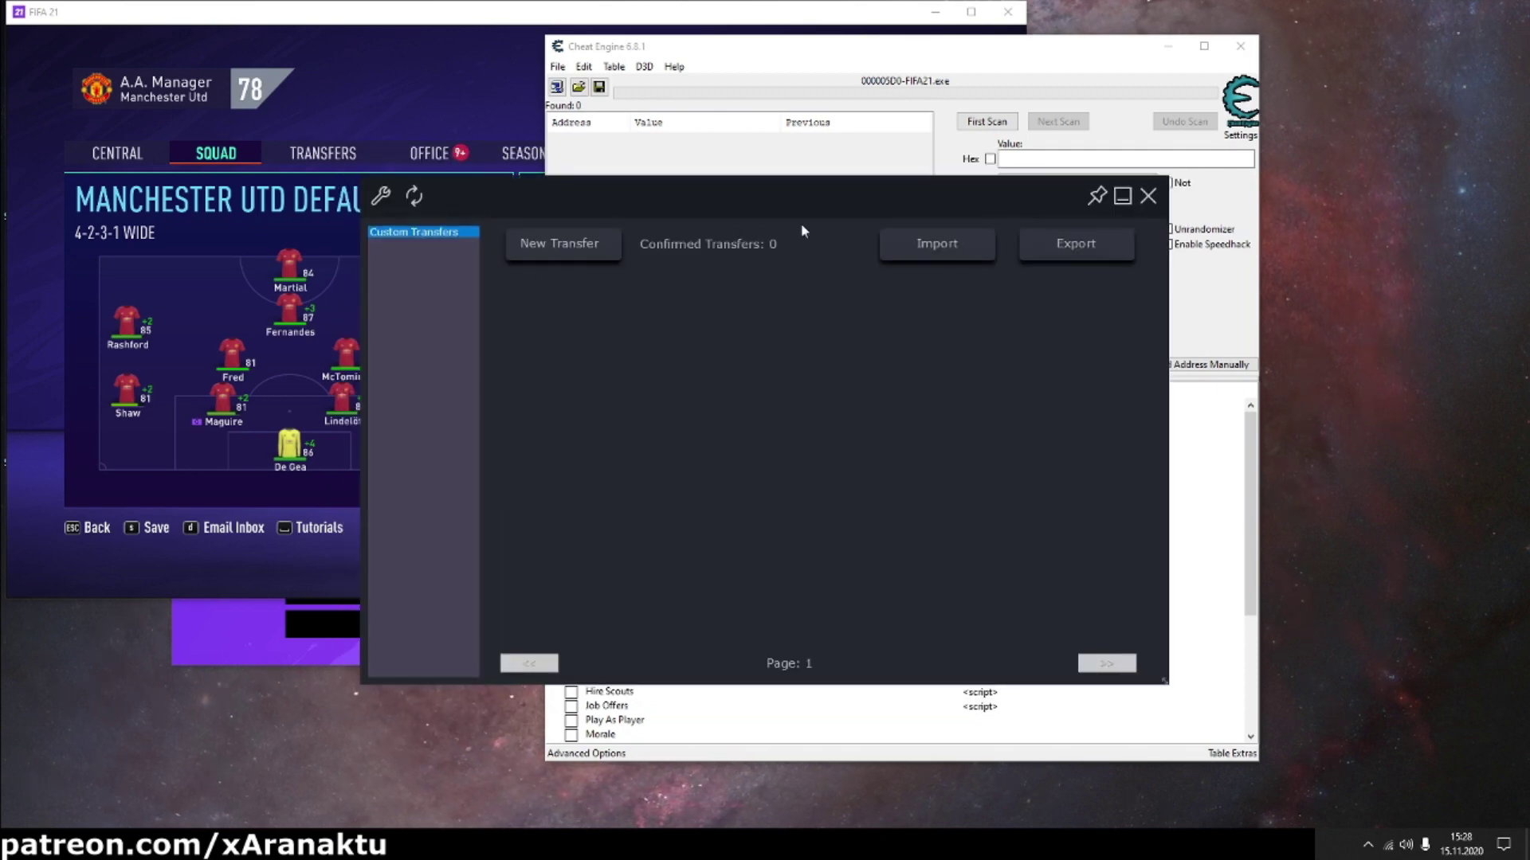
left_click(580, 250)
type("250")
left_click(851, 472)
left_click(863, 470)
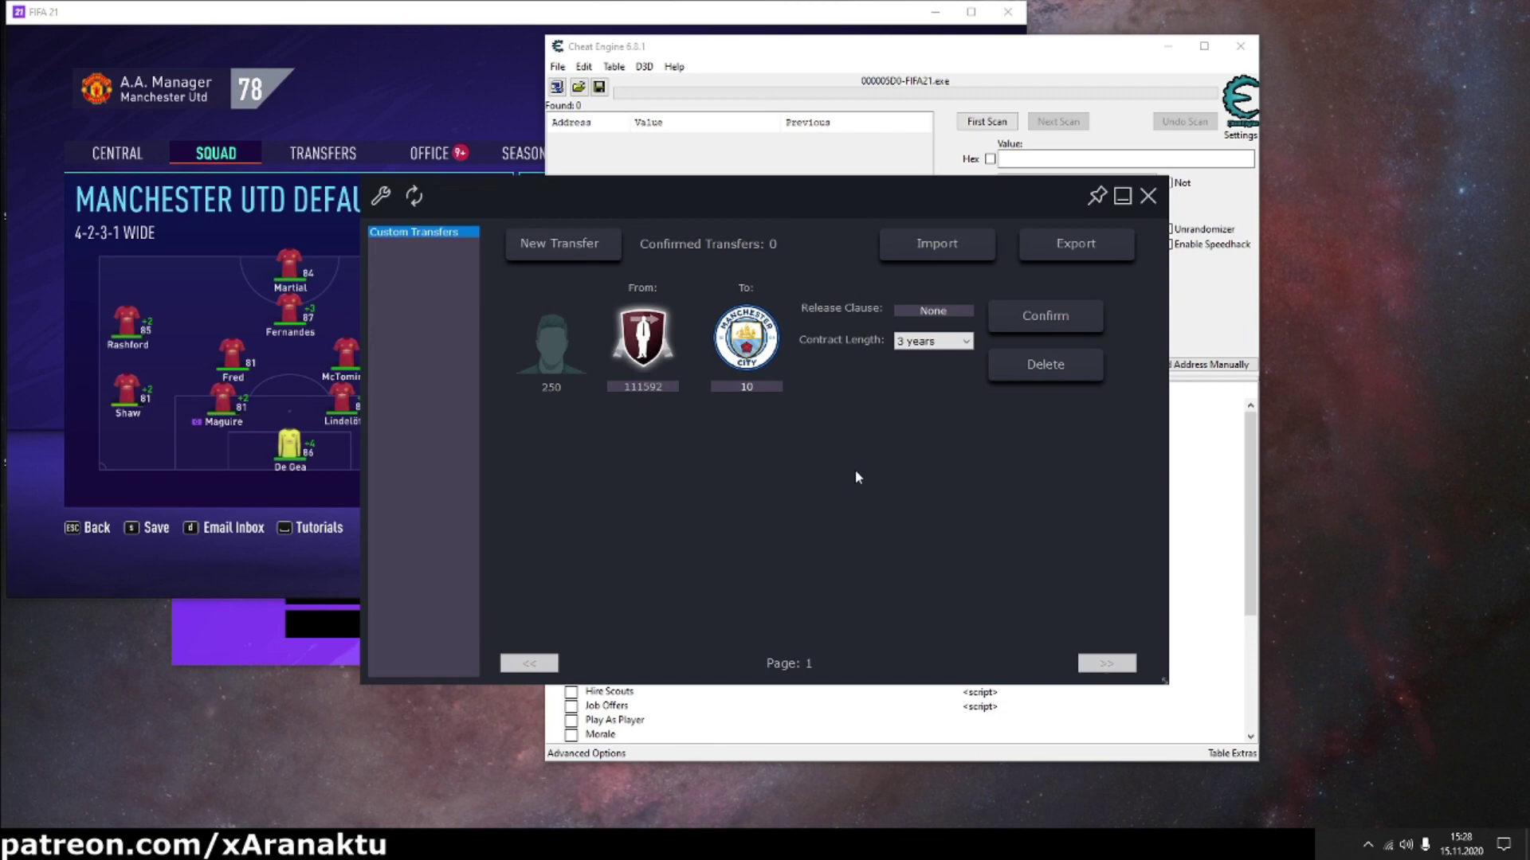
left_click(1029, 322)
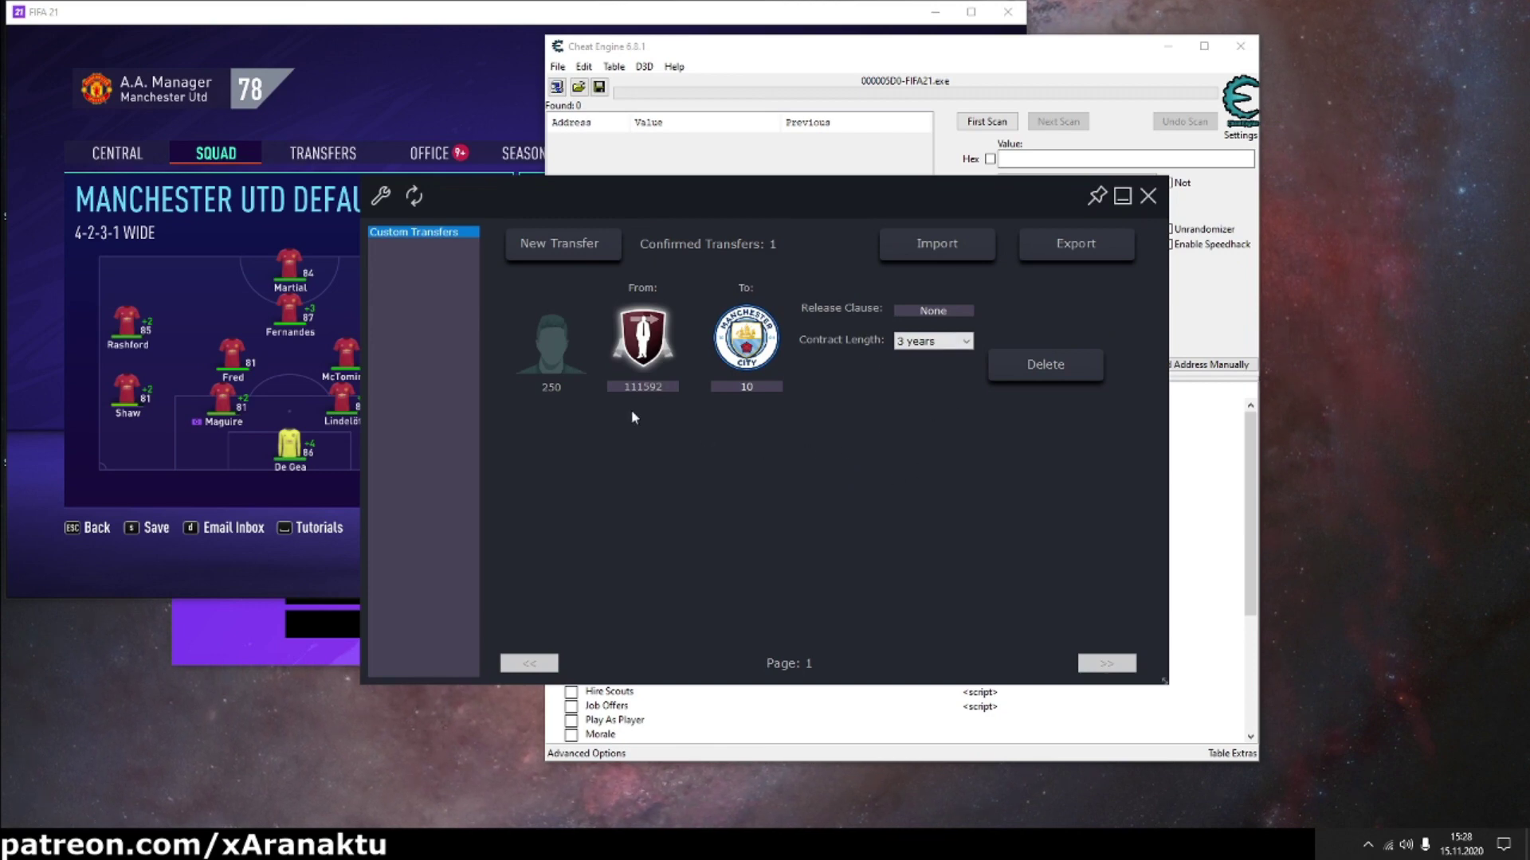
Step: Simulate the FIFA 21 career calendar to 30 July 2020 and return to the season overview
left_click(399, 94)
left_click(523, 153)
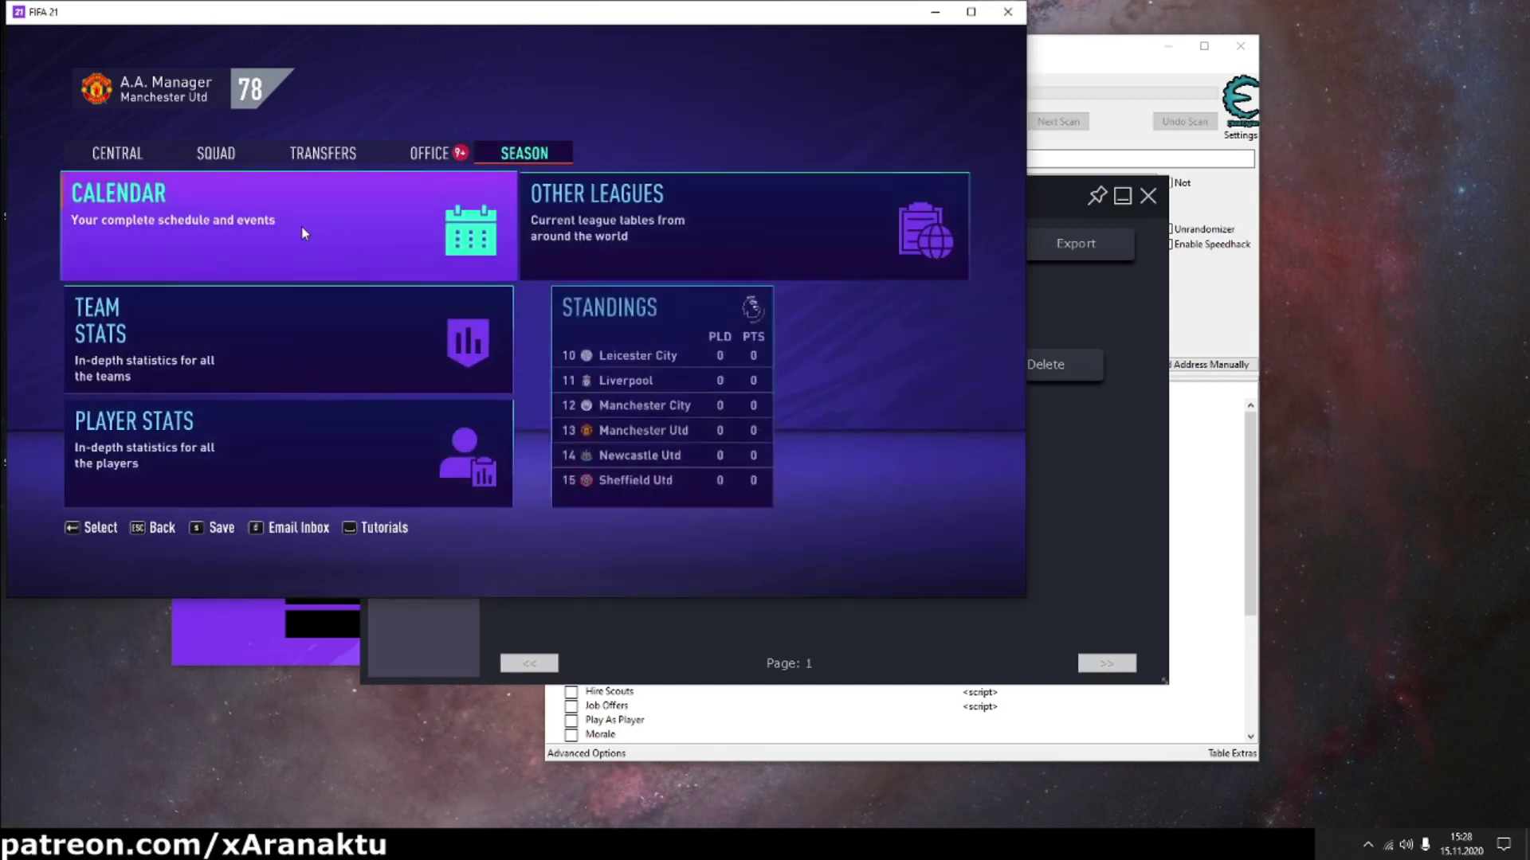
left_click(301, 228)
left_click(478, 401)
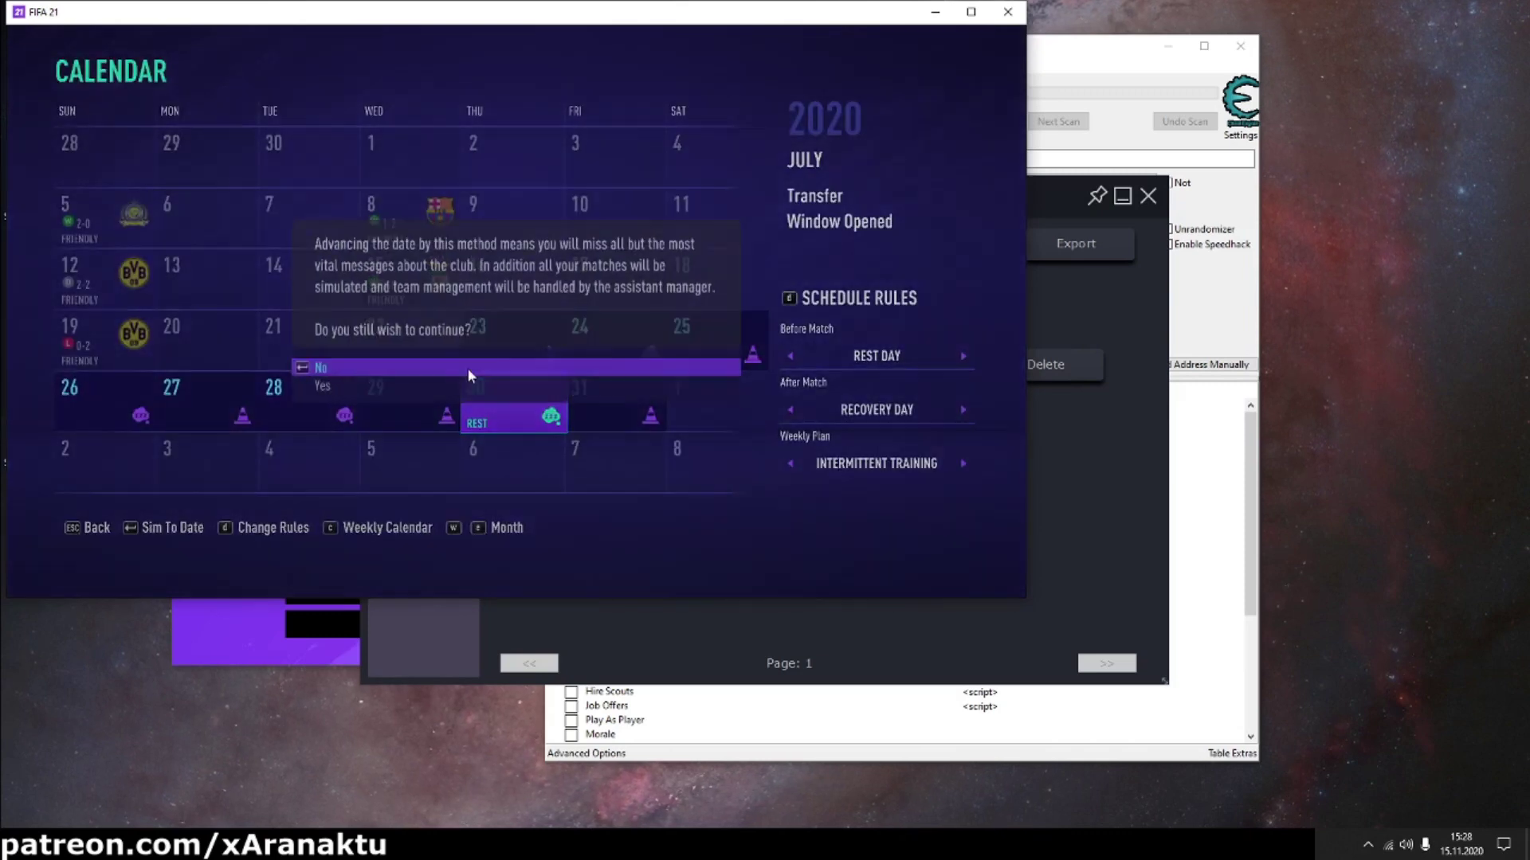
left_click(346, 387)
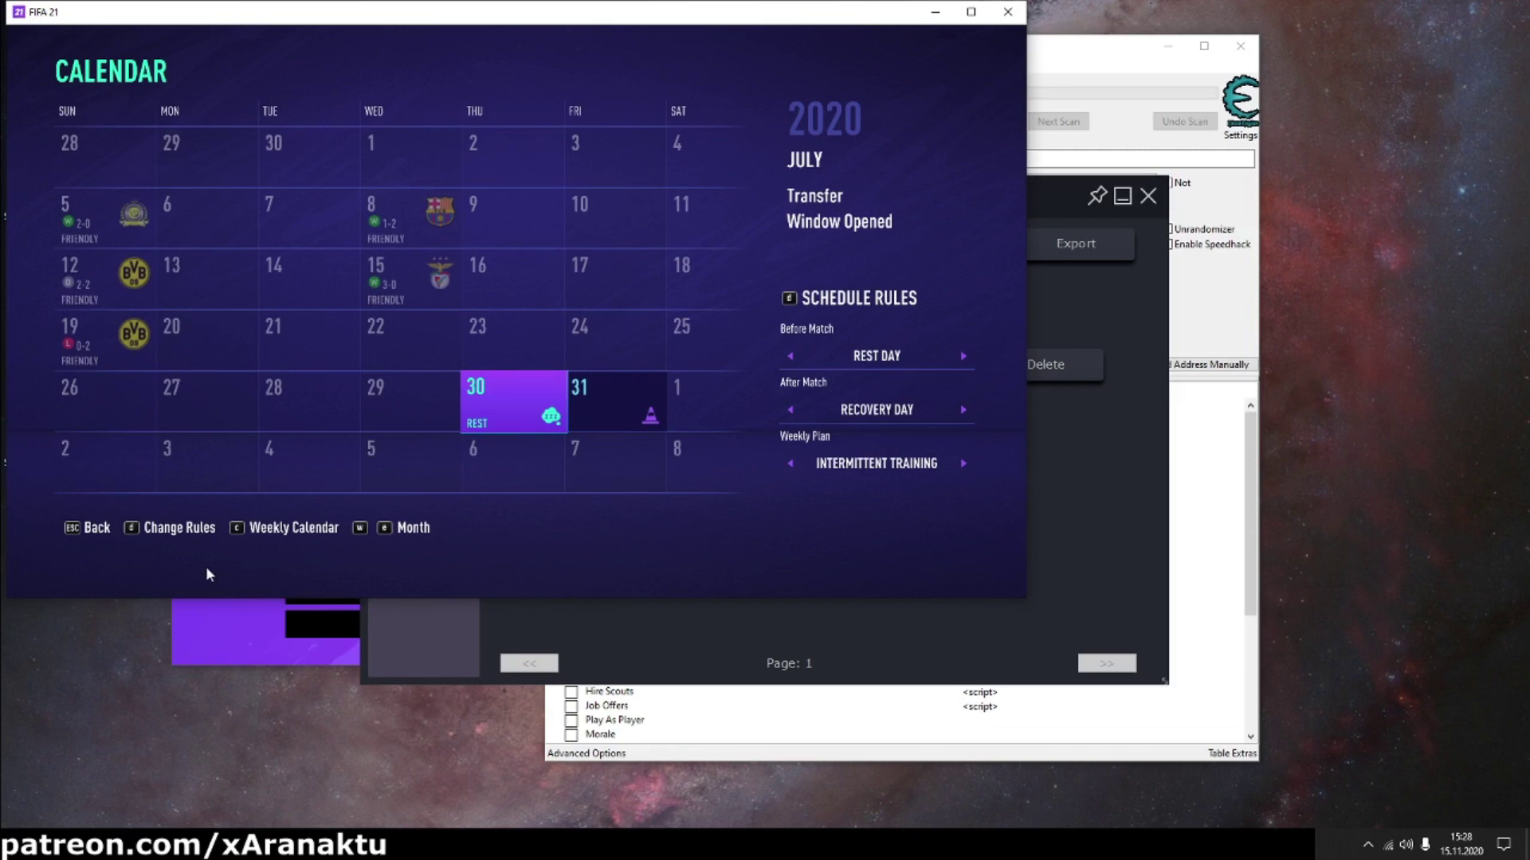
left_click(82, 527)
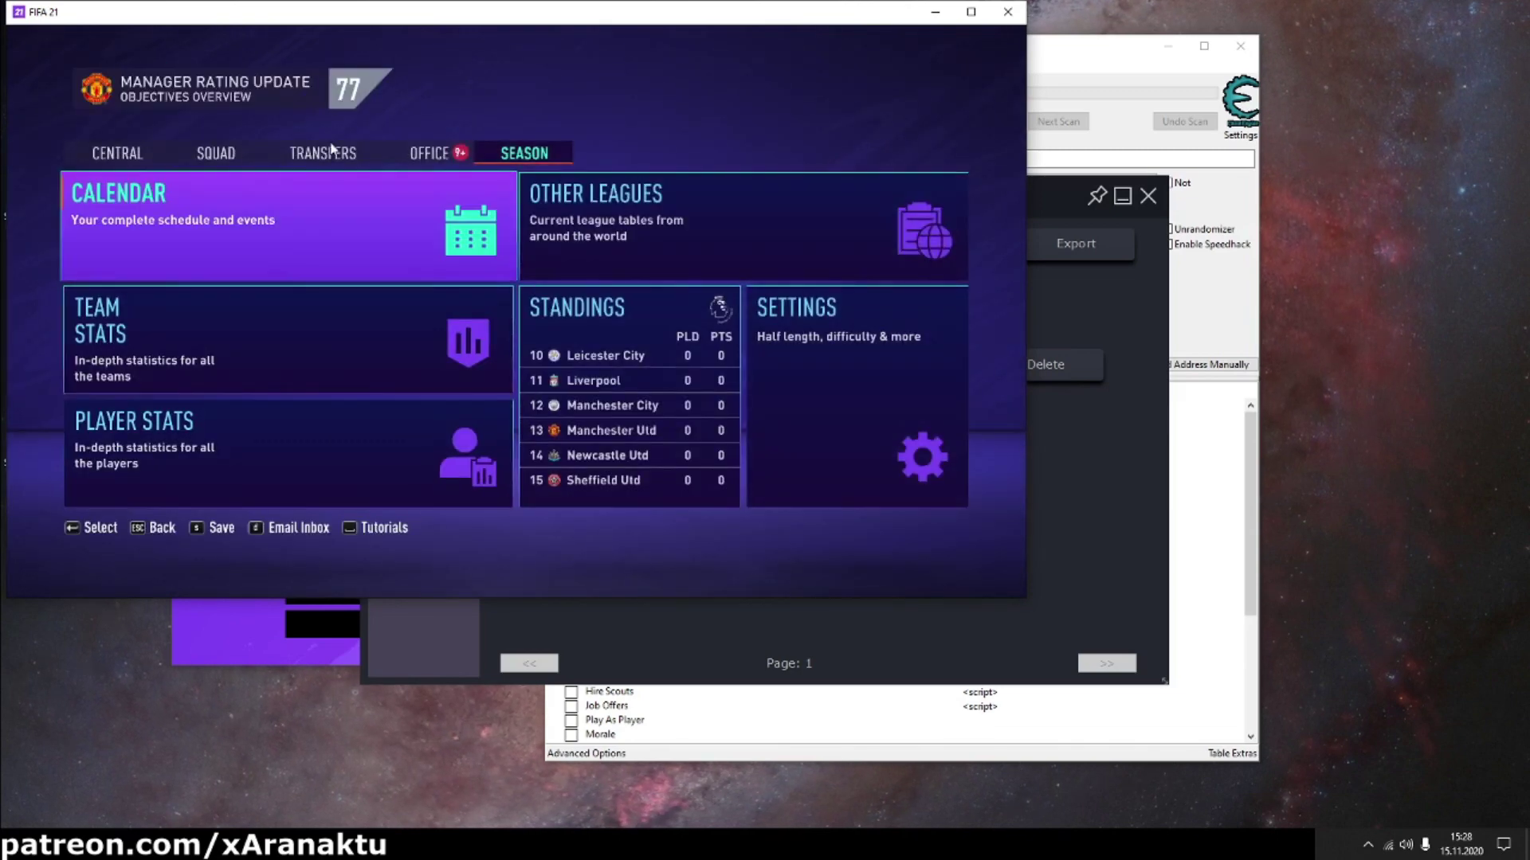
Step: Search the transfer market players by name for "beck"
left_click(434, 153)
key("q")
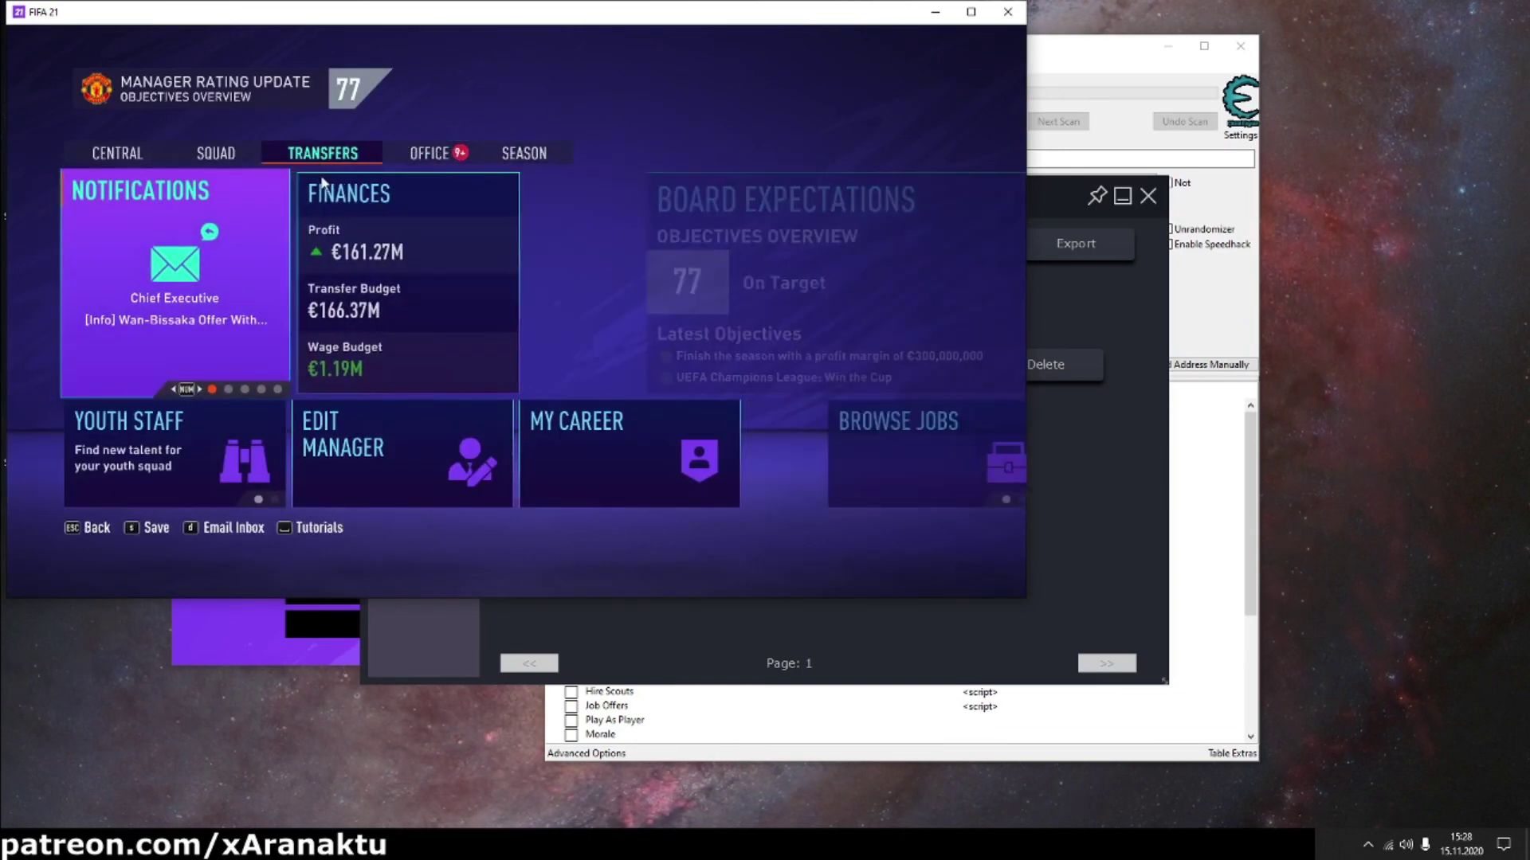
left_click(612, 256)
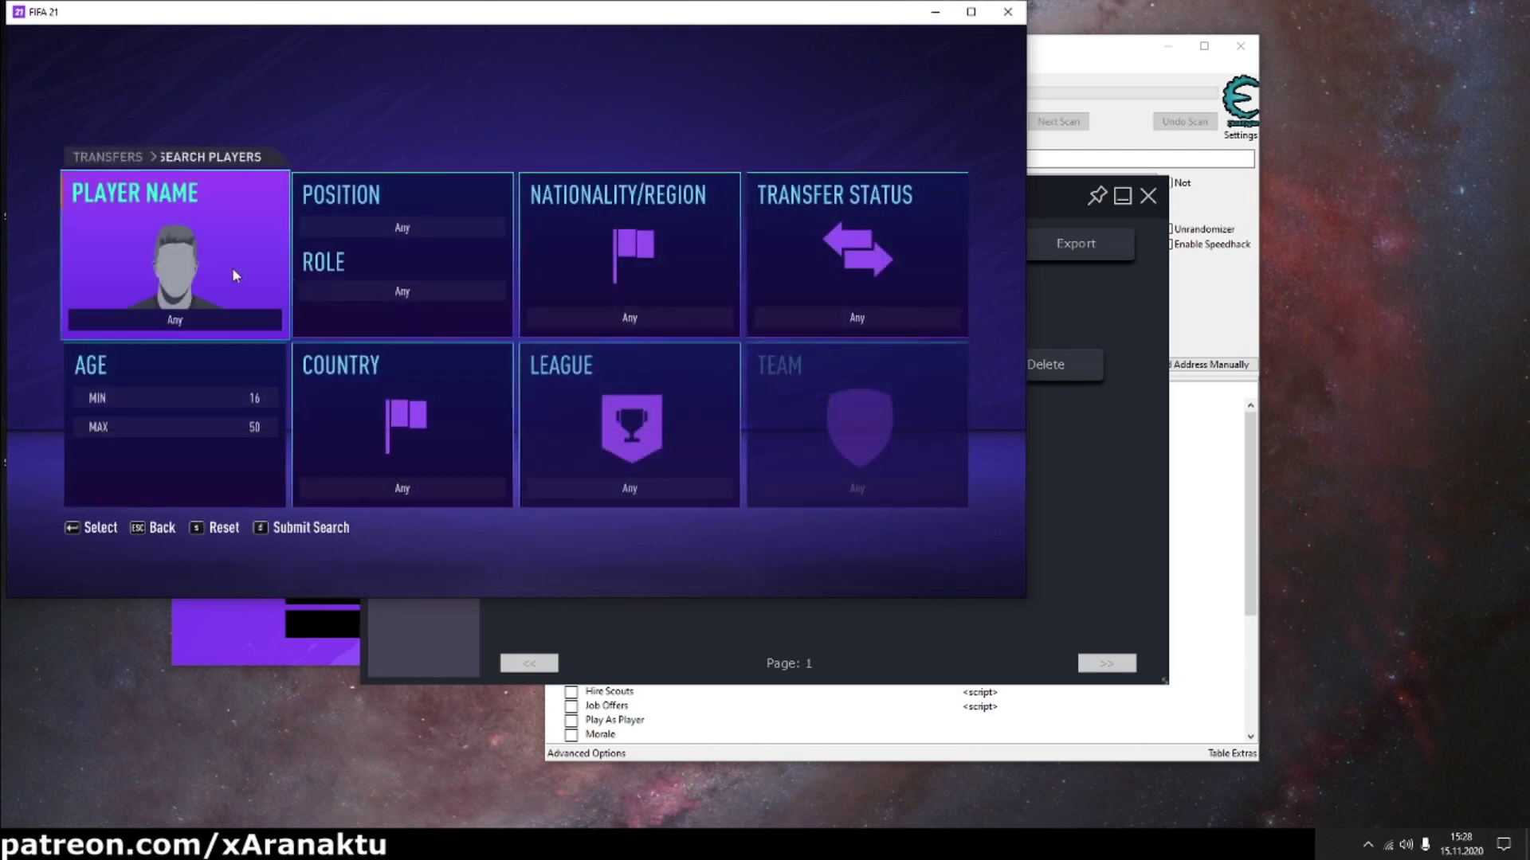
left_click(232, 266)
type("ec")
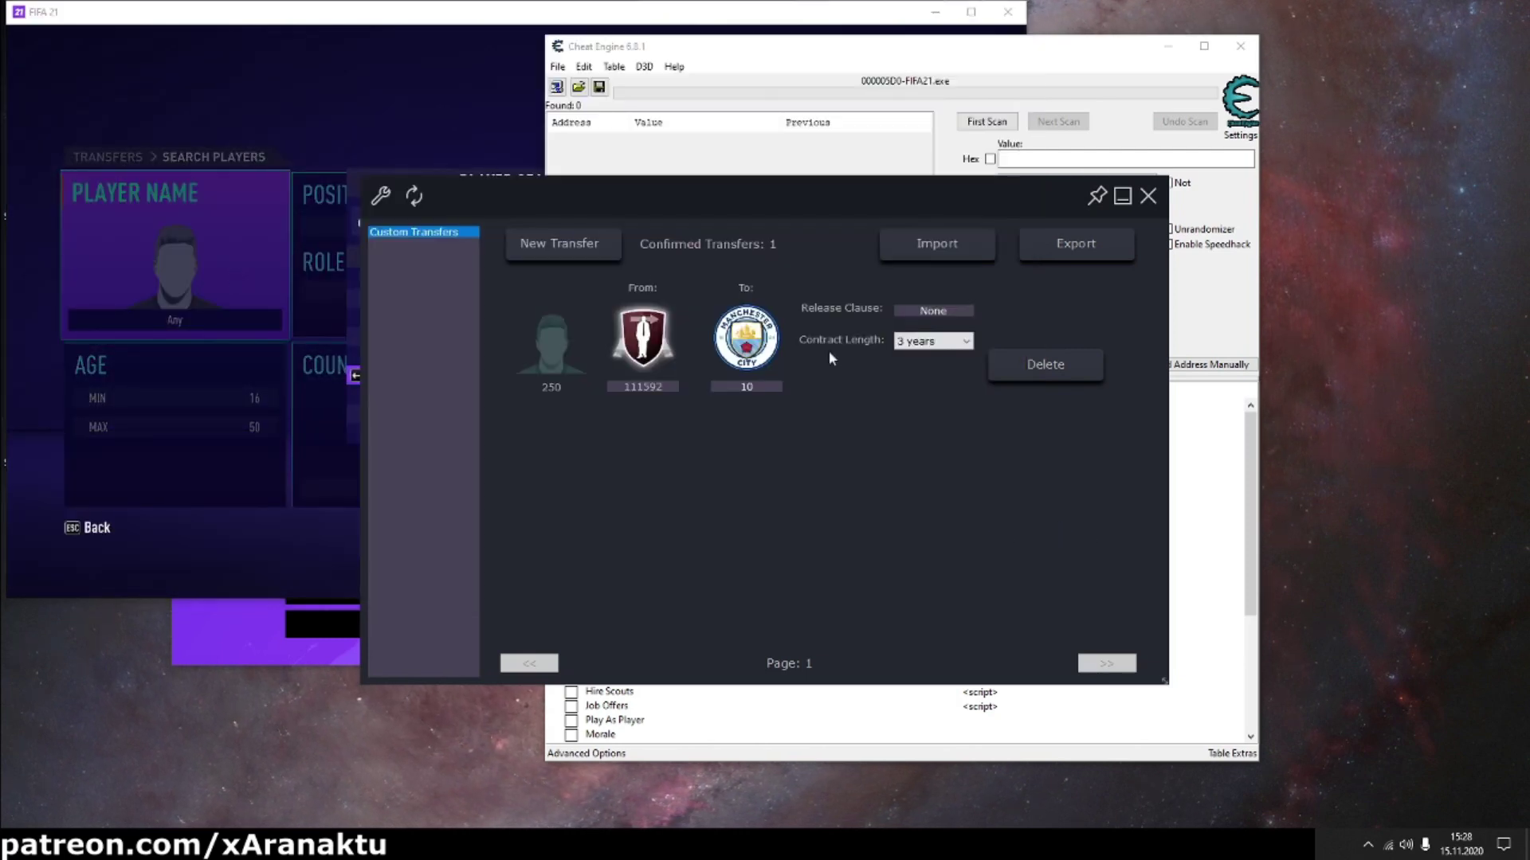
key("alt+Tab")
left_click(412, 199)
left_click(355, 177)
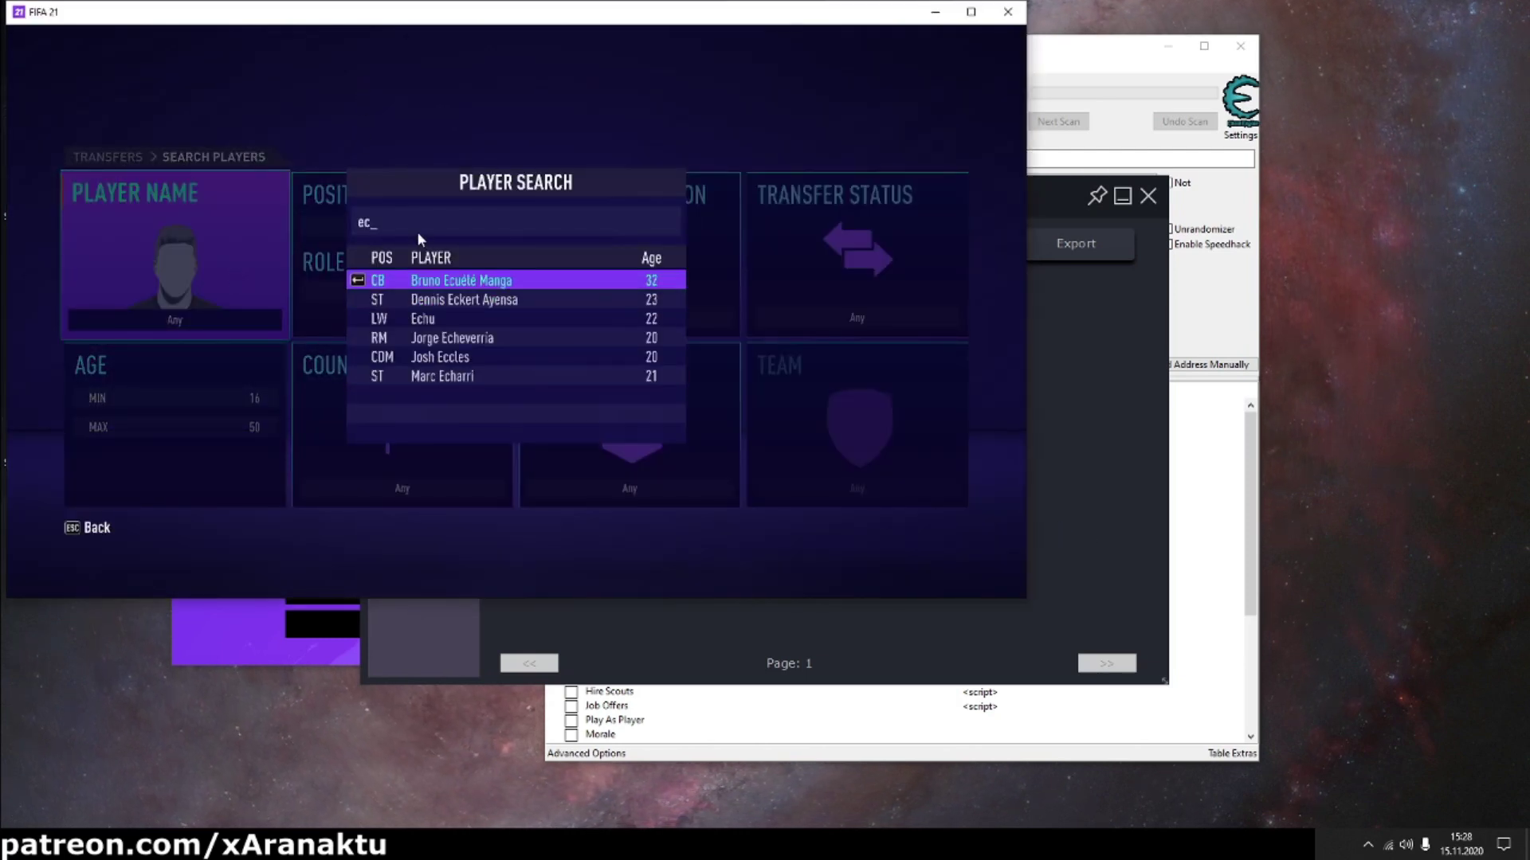
key("BackSpace")
key("BackSpace")
type("beck")
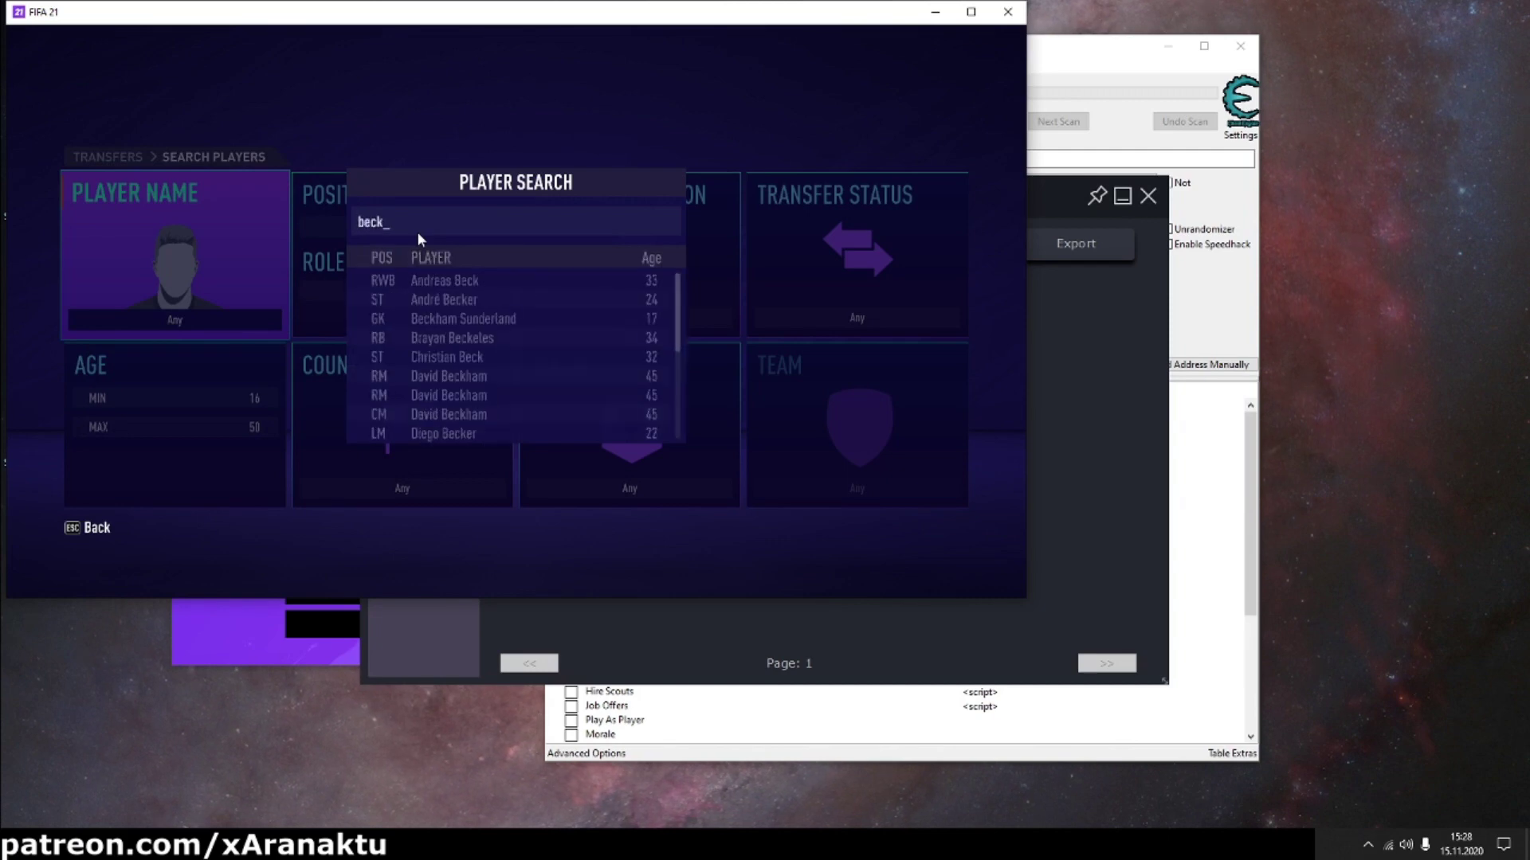
Step: Select the first David Beckham listed as RM and submit the search to check his current club
key("Down")
key("Down")
key("Down")
key("Down")
key("Down")
key("Return")
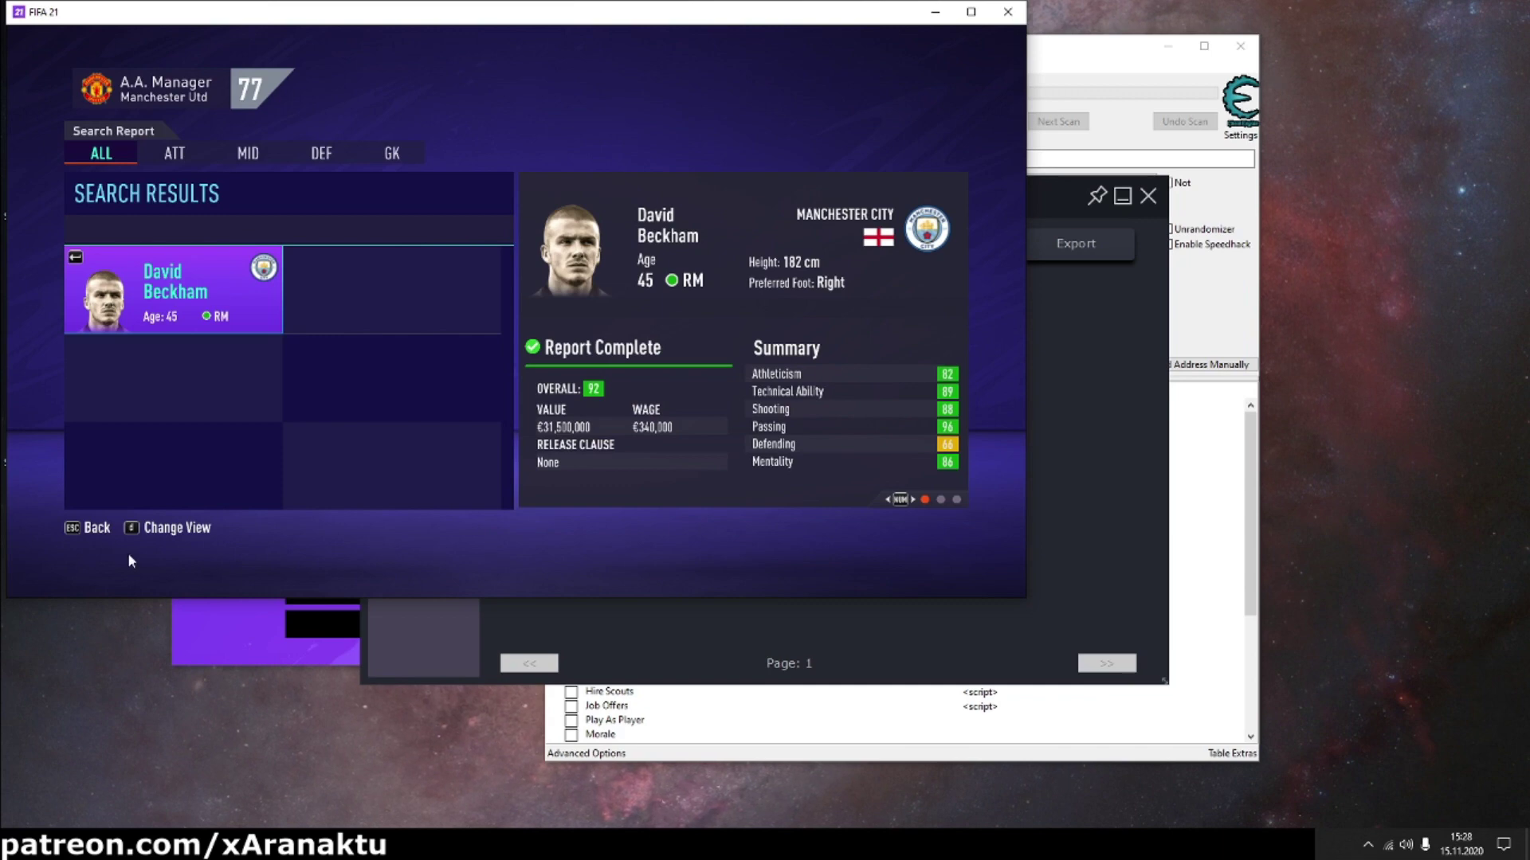
Step: Exit the current career to the main menu and load the career save named Beck
left_click(91, 531)
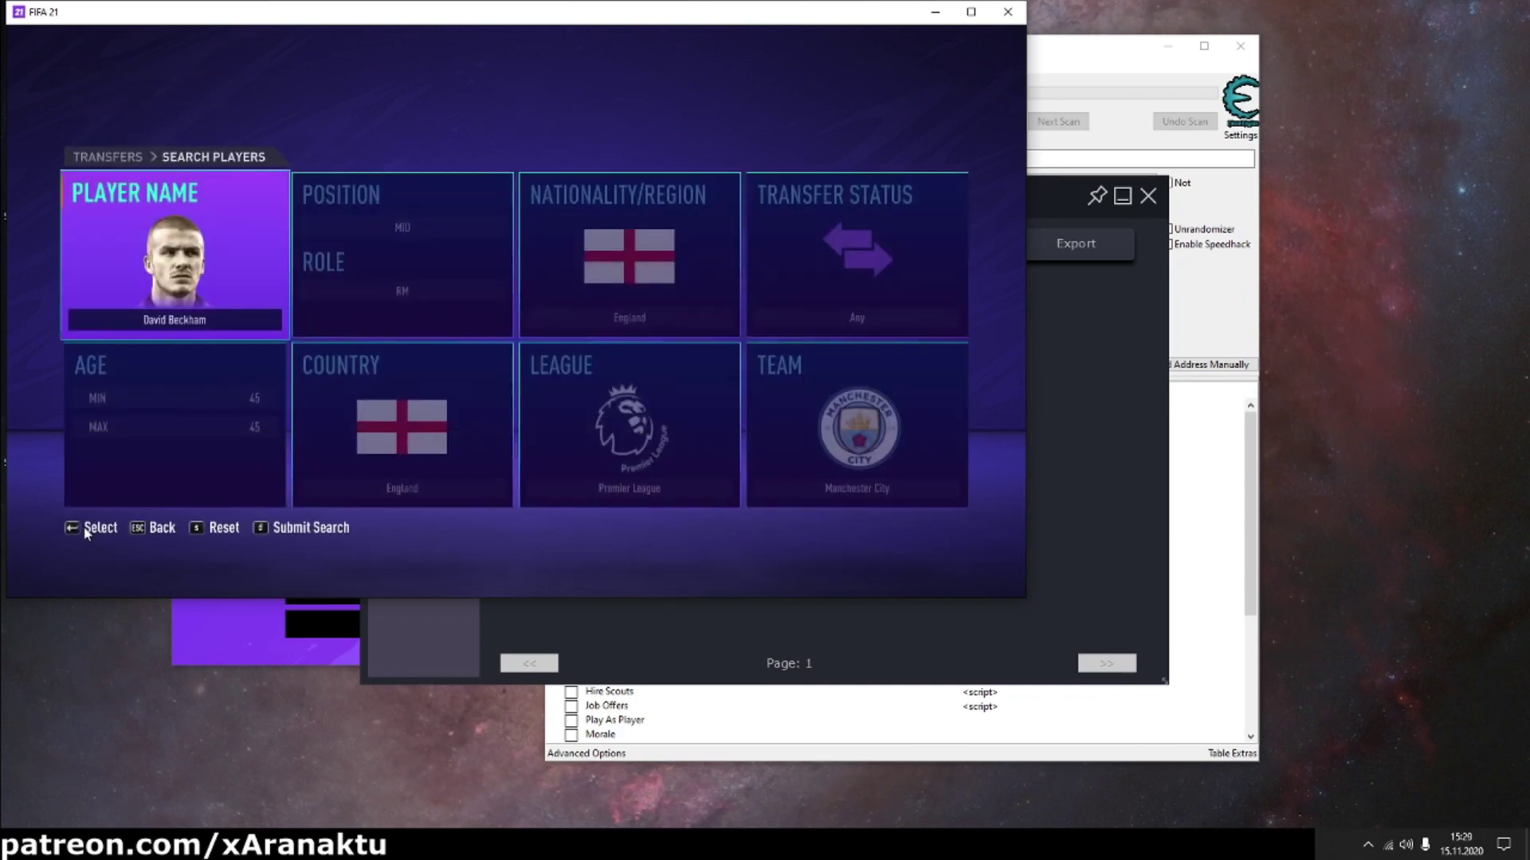
left_click(152, 529)
key("Escape")
key("Return")
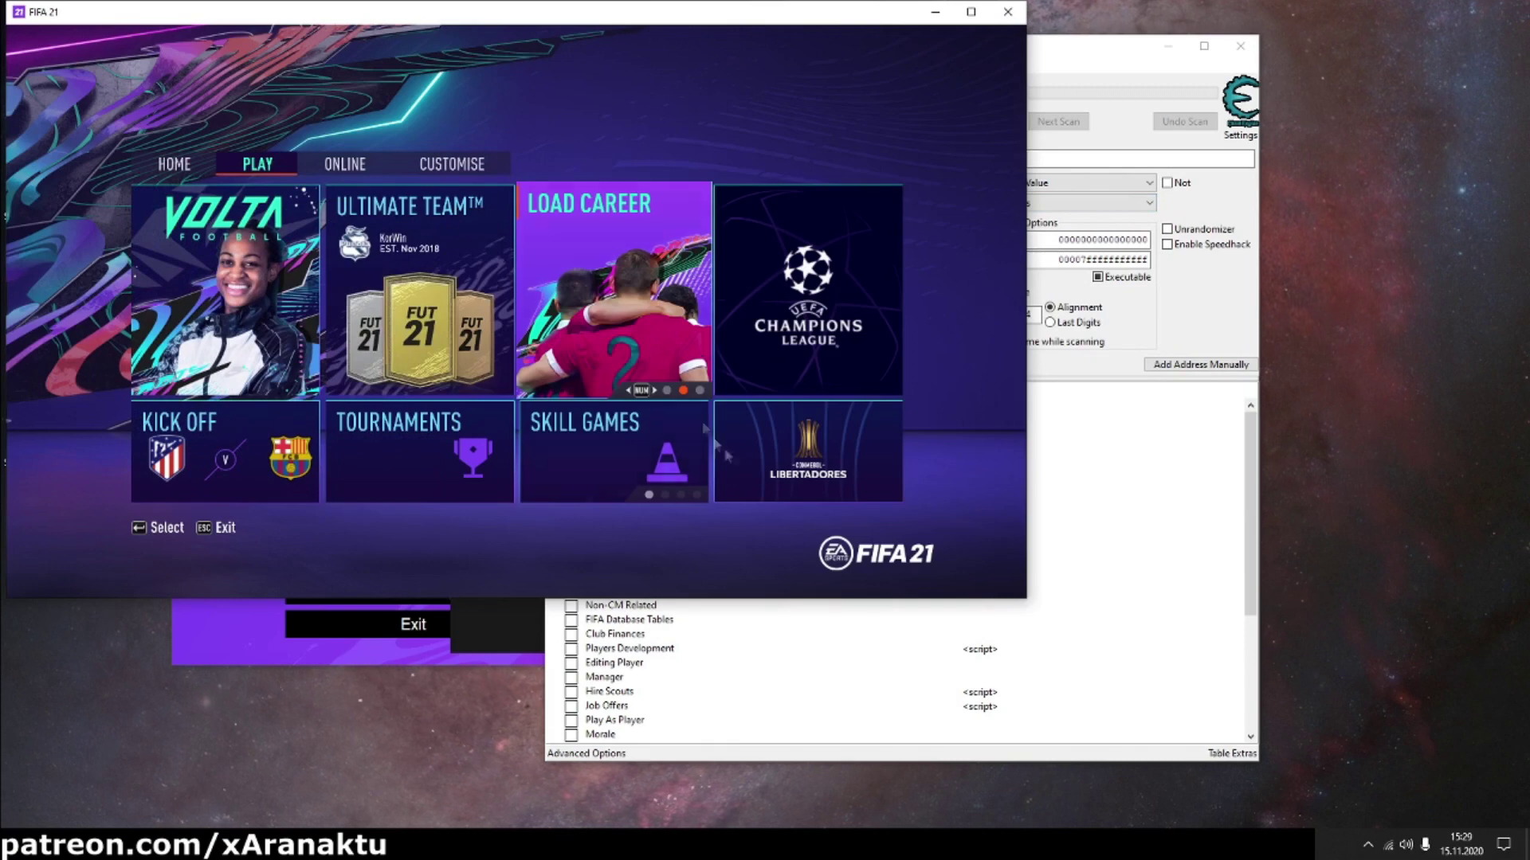
left_click(630, 270)
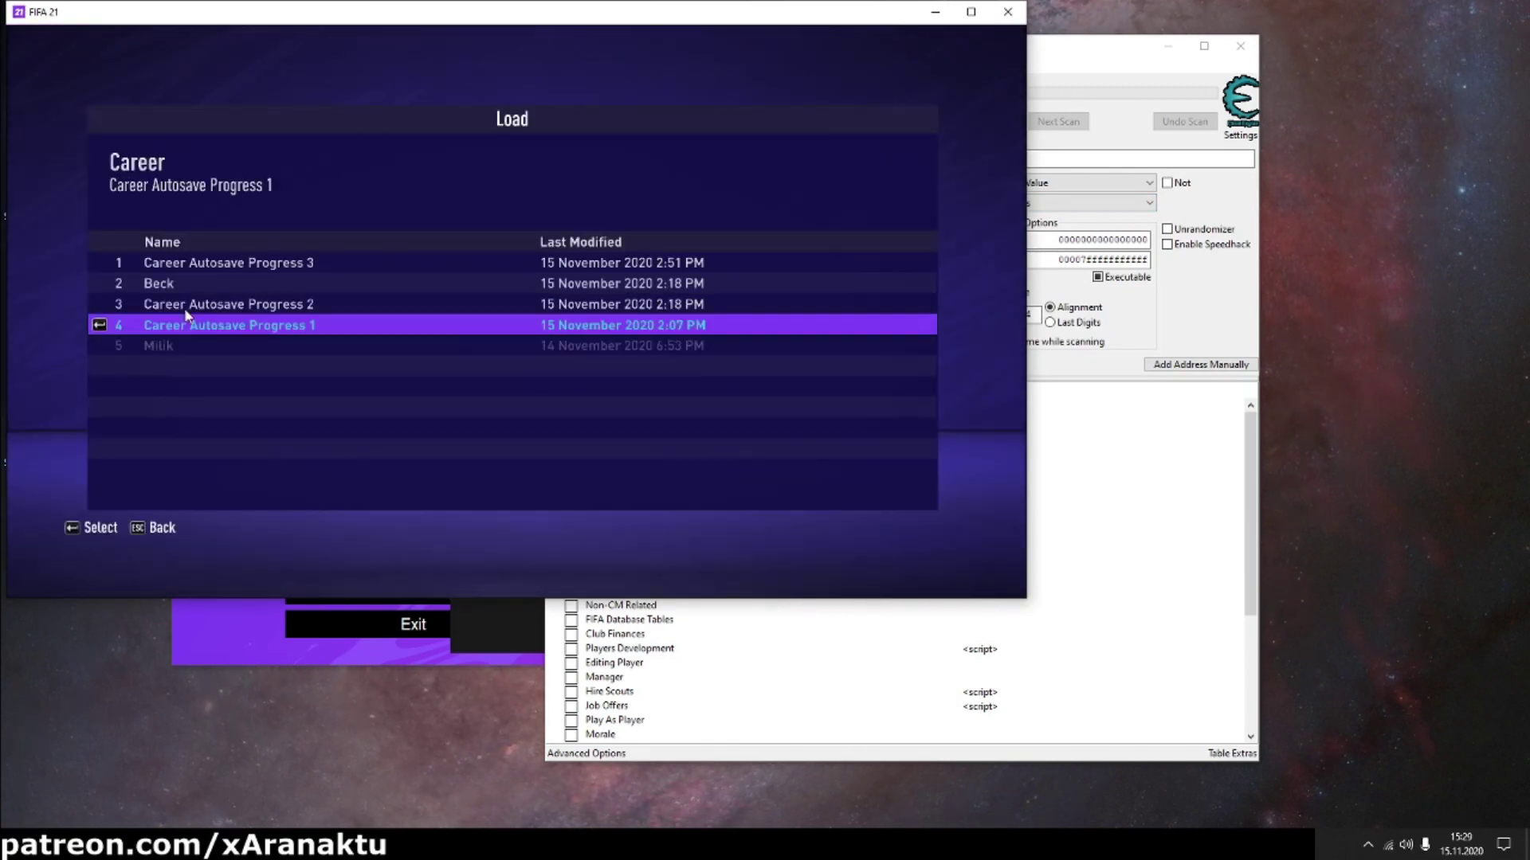
left_click(168, 285)
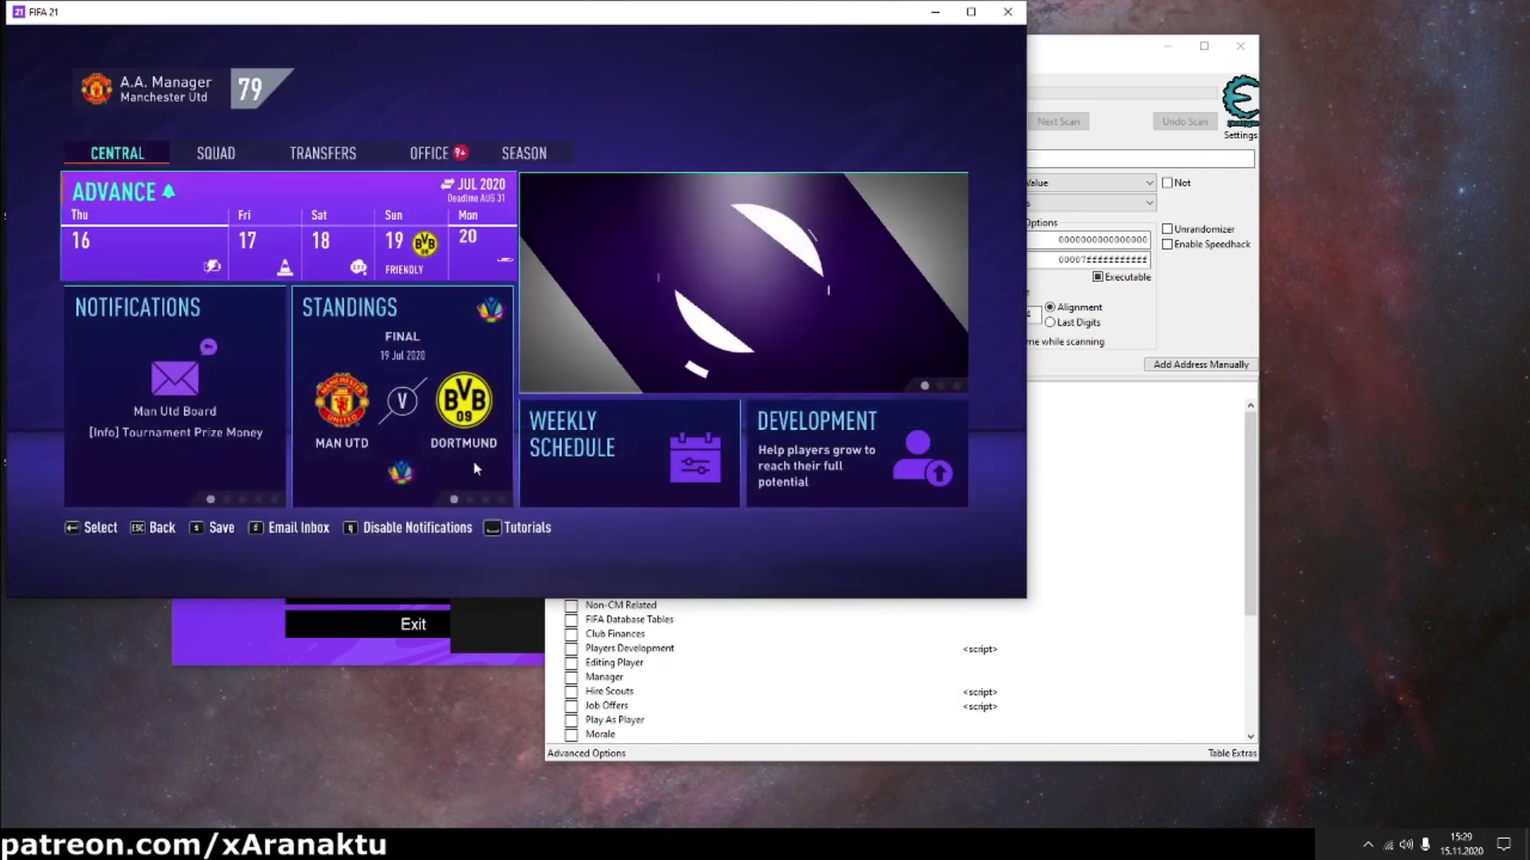
Step: Import the saved custom transfers into the Live Editor's Transfer Players tool and review both pages of the list
left_click(497, 636)
left_click(527, 491)
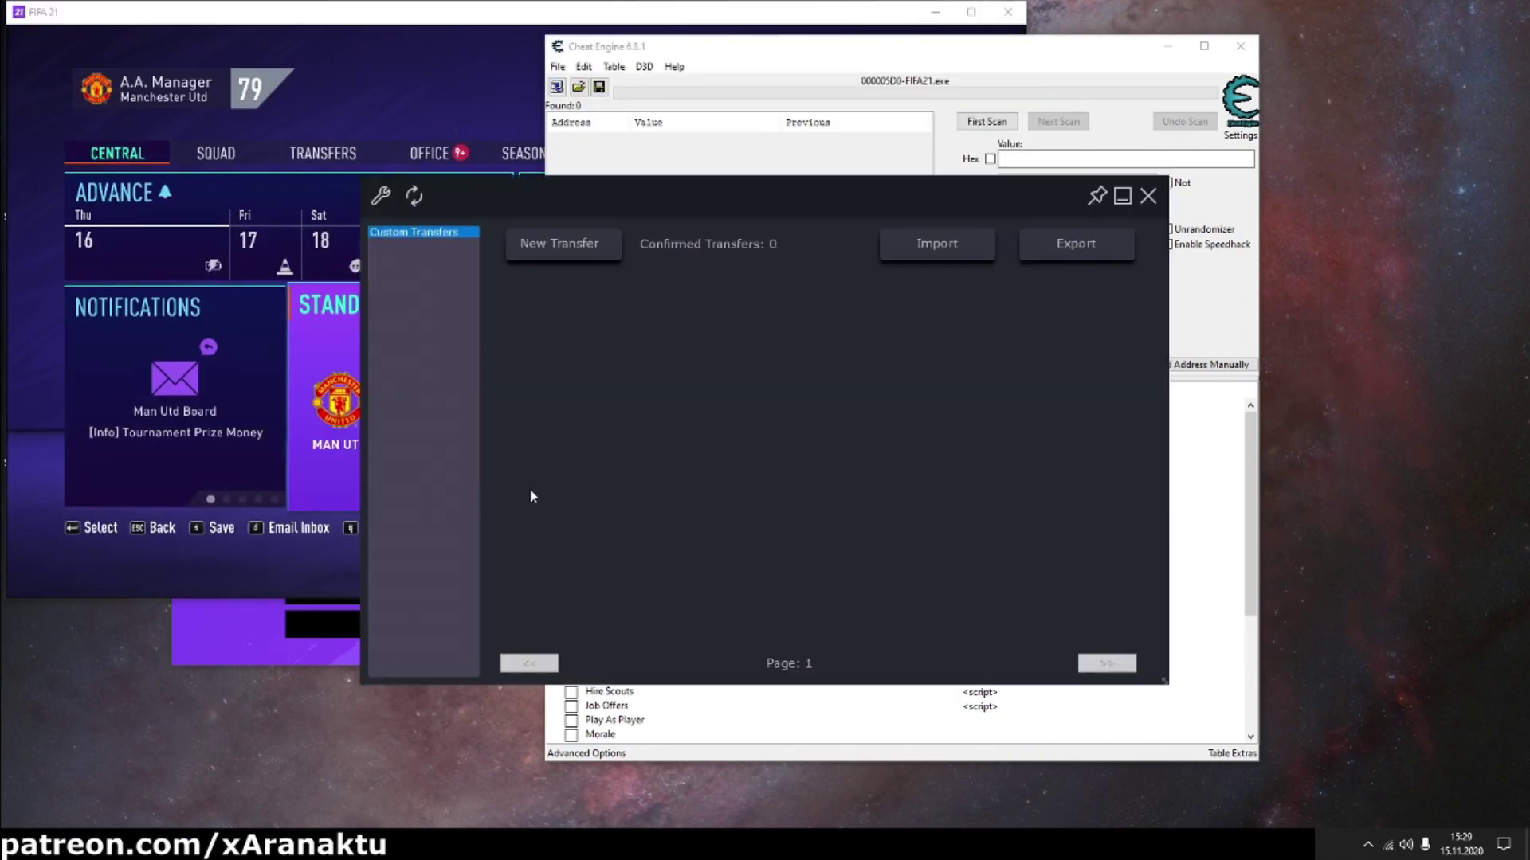
left_click(959, 252)
left_click(808, 424)
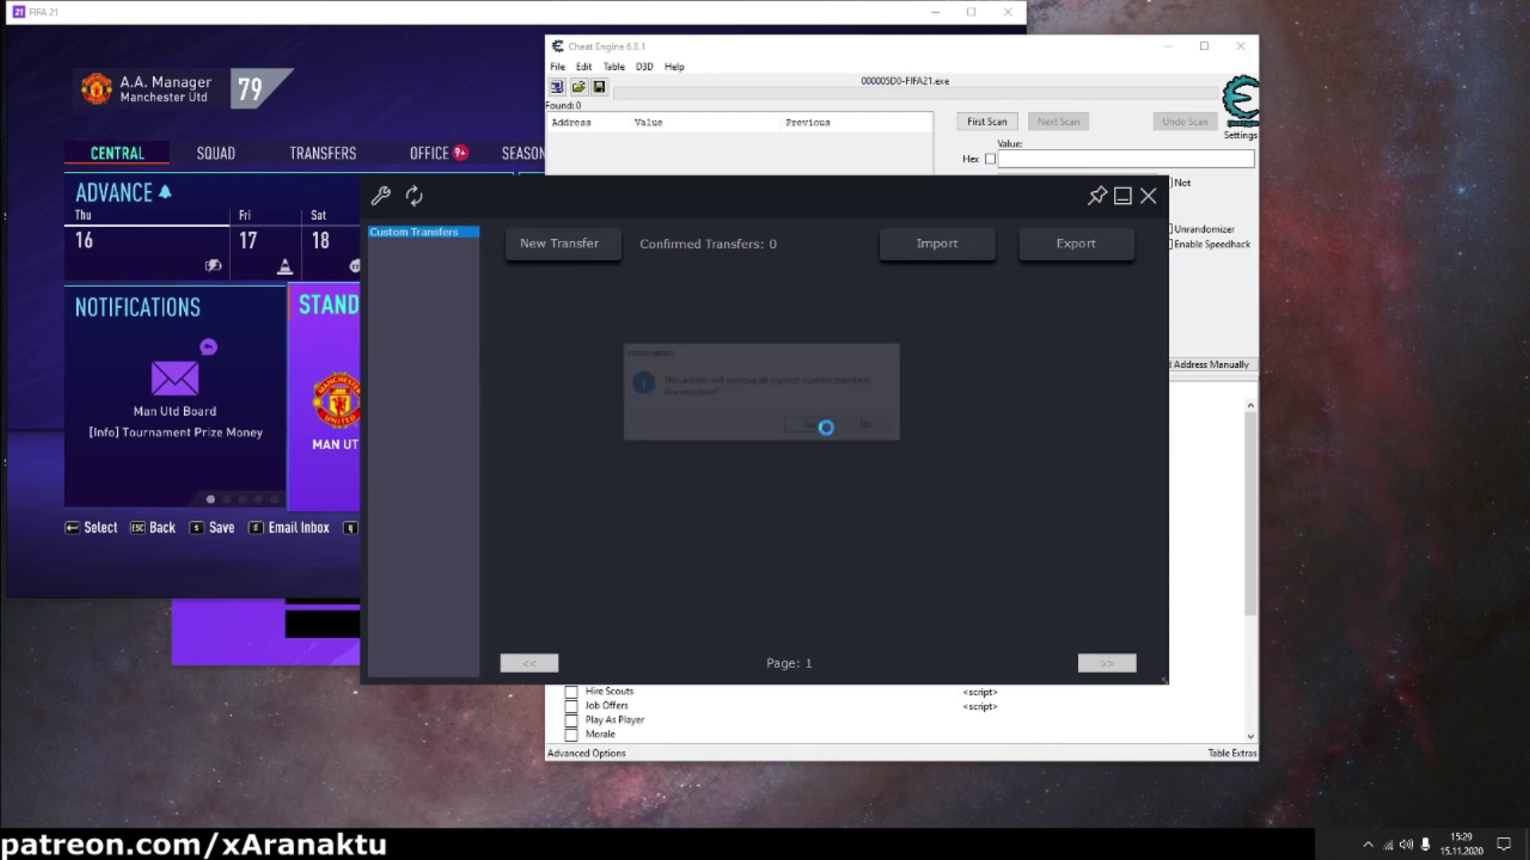
double_click(584, 295)
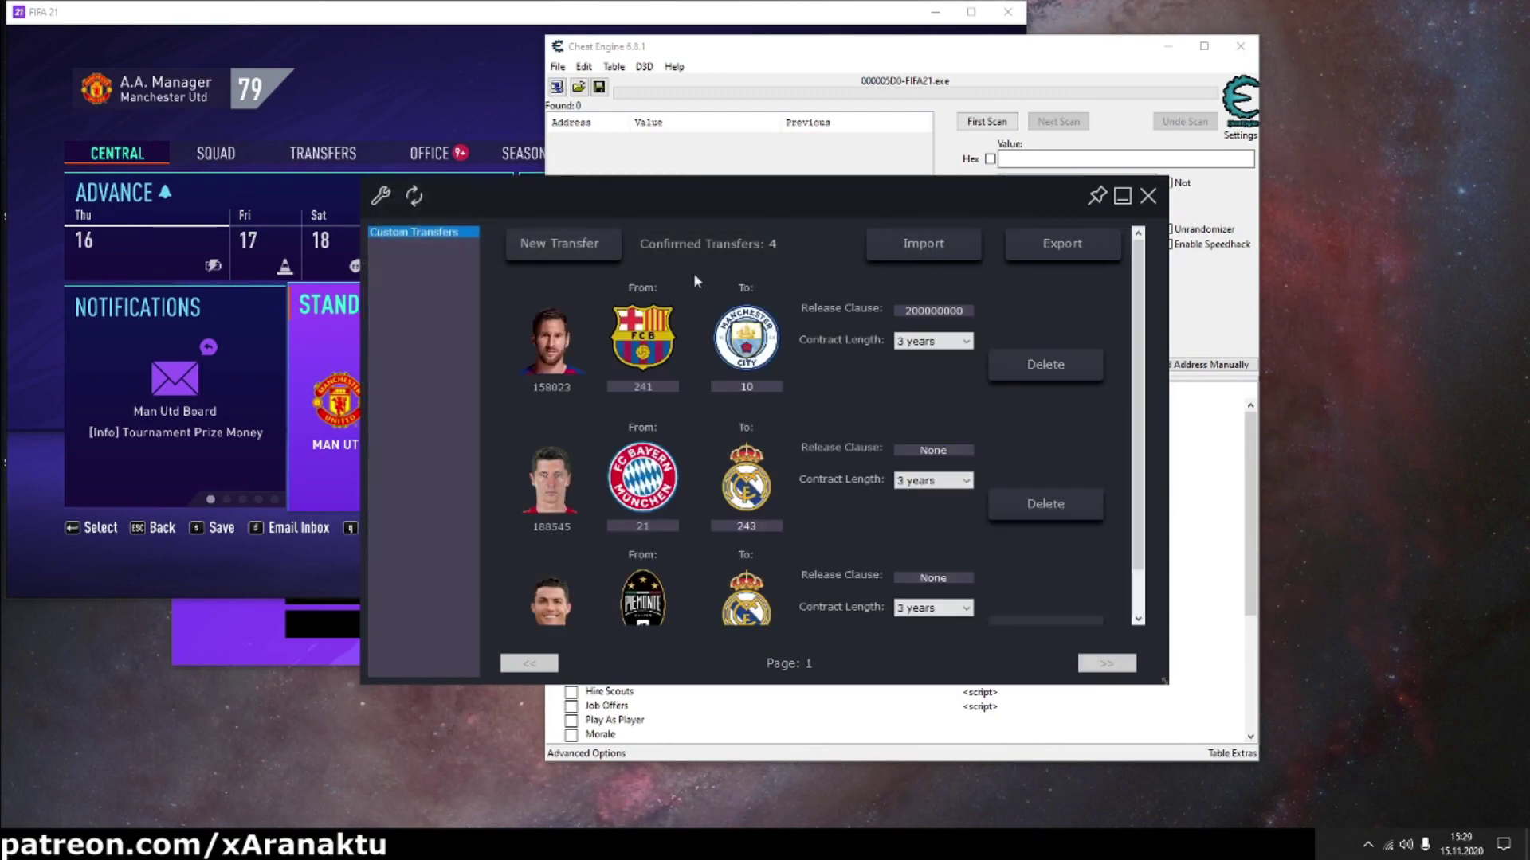
left_click(1106, 663)
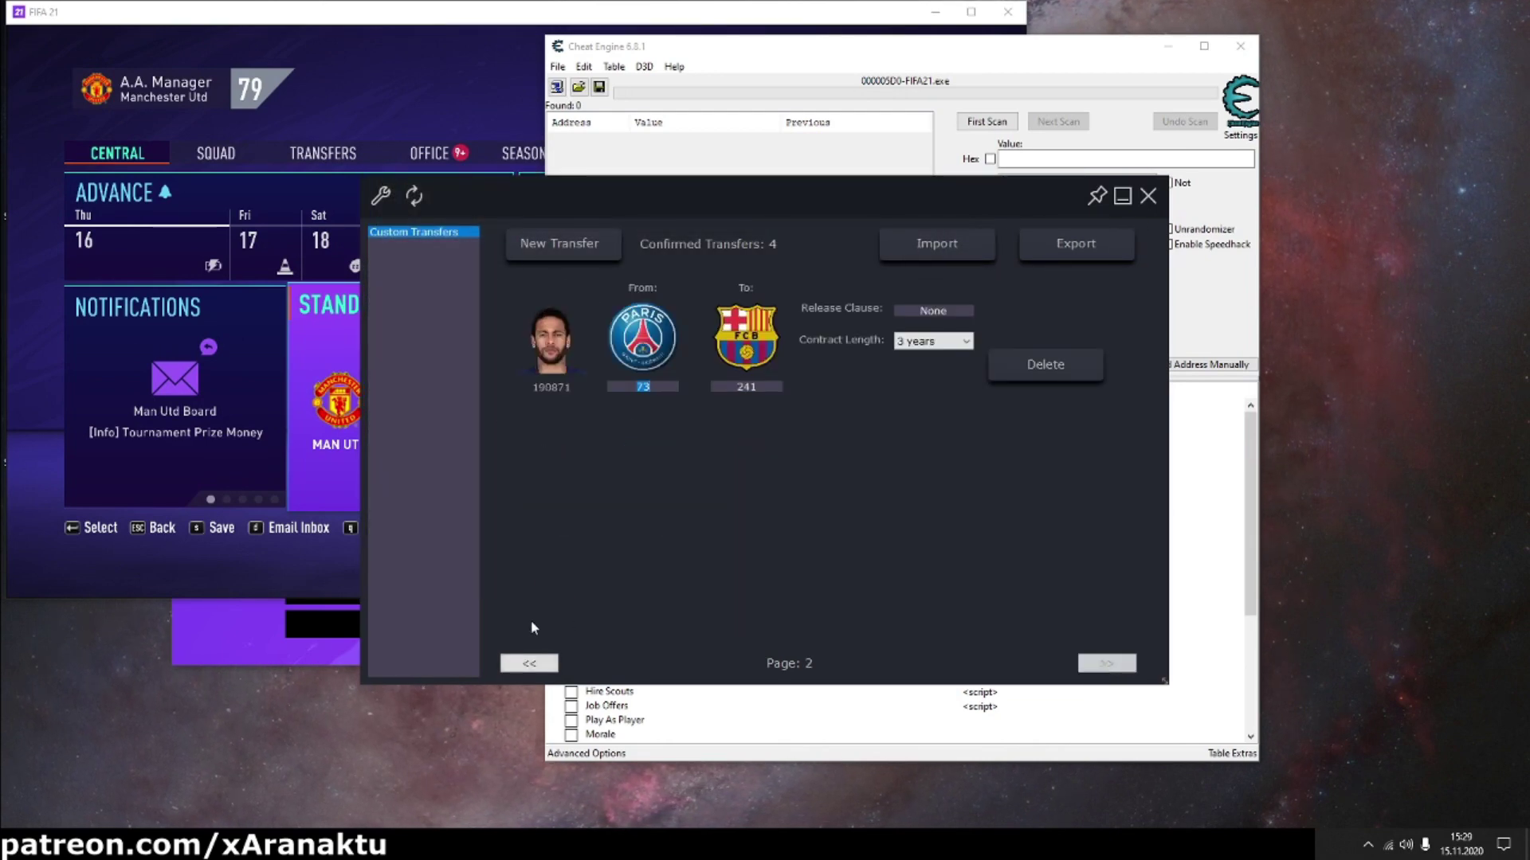
left_click(529, 662)
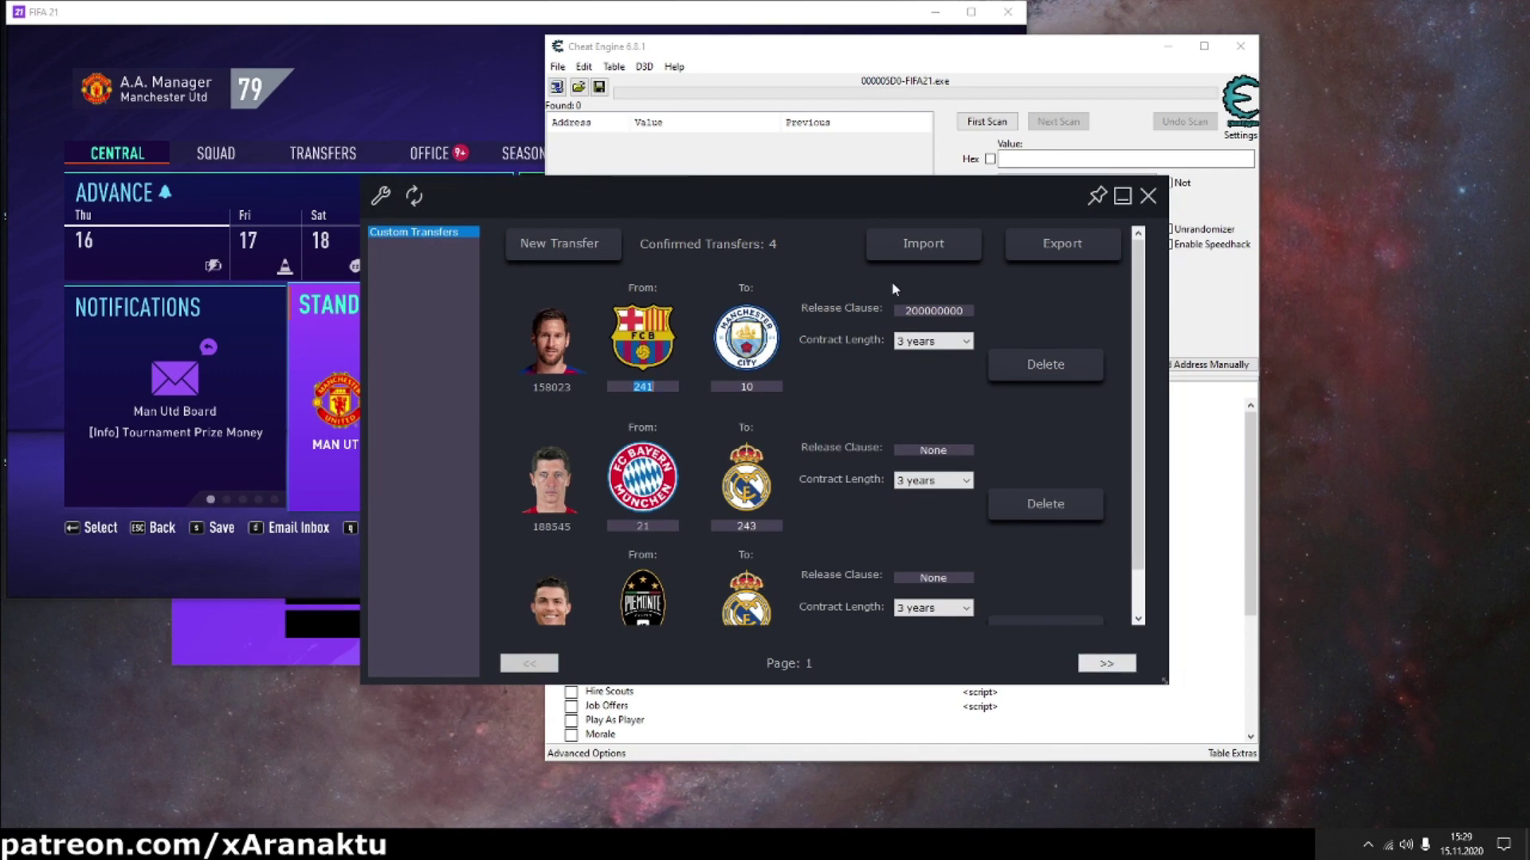
Step: Simulate the FIFA 21 career calendar past the 19 July 2020 friendly and return to the season overview
left_click(428, 102)
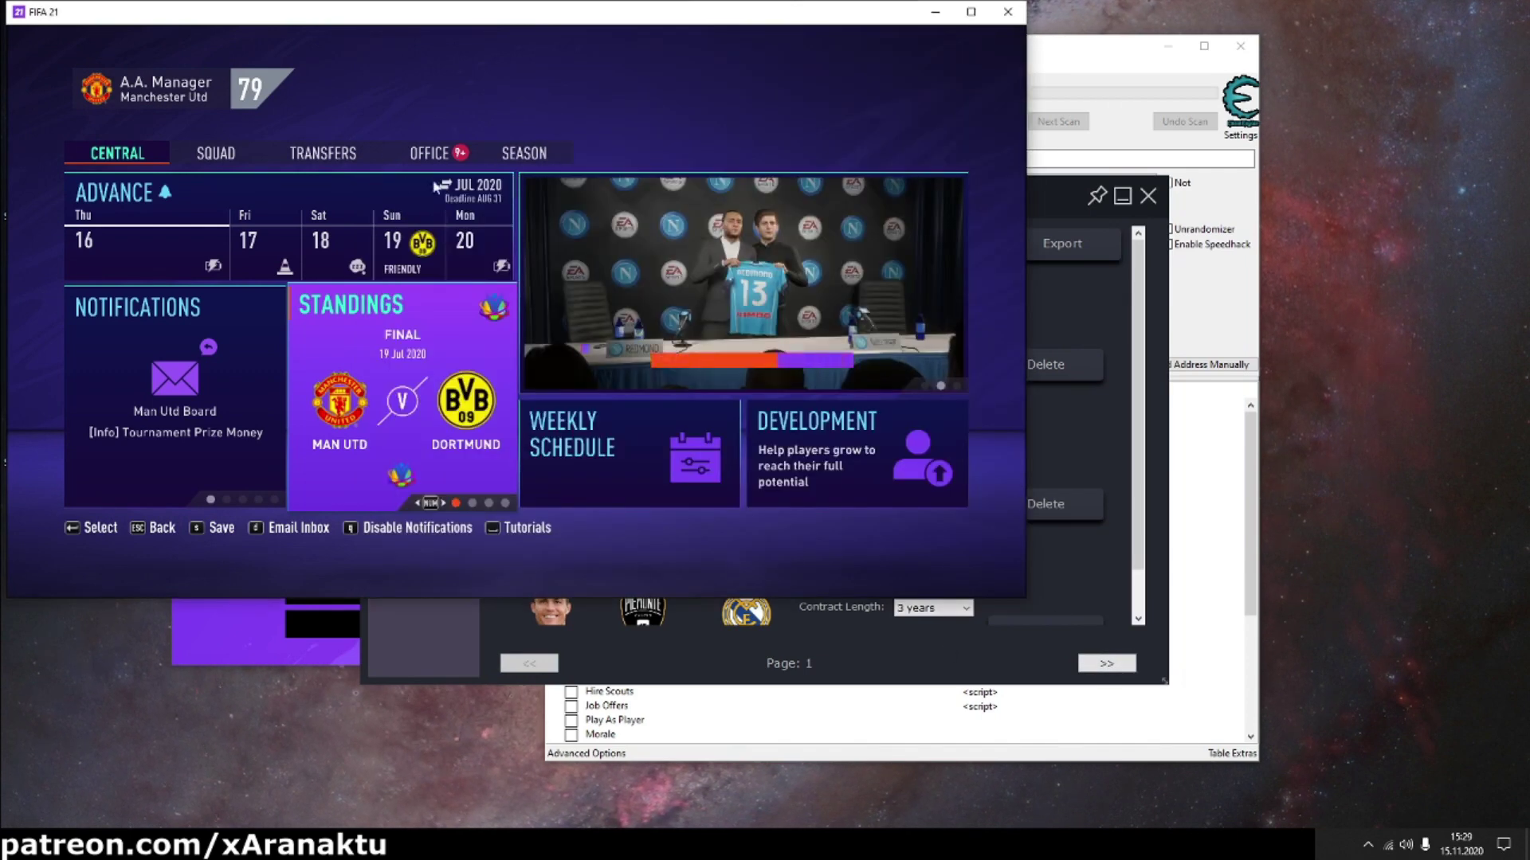
key("q")
left_click(311, 201)
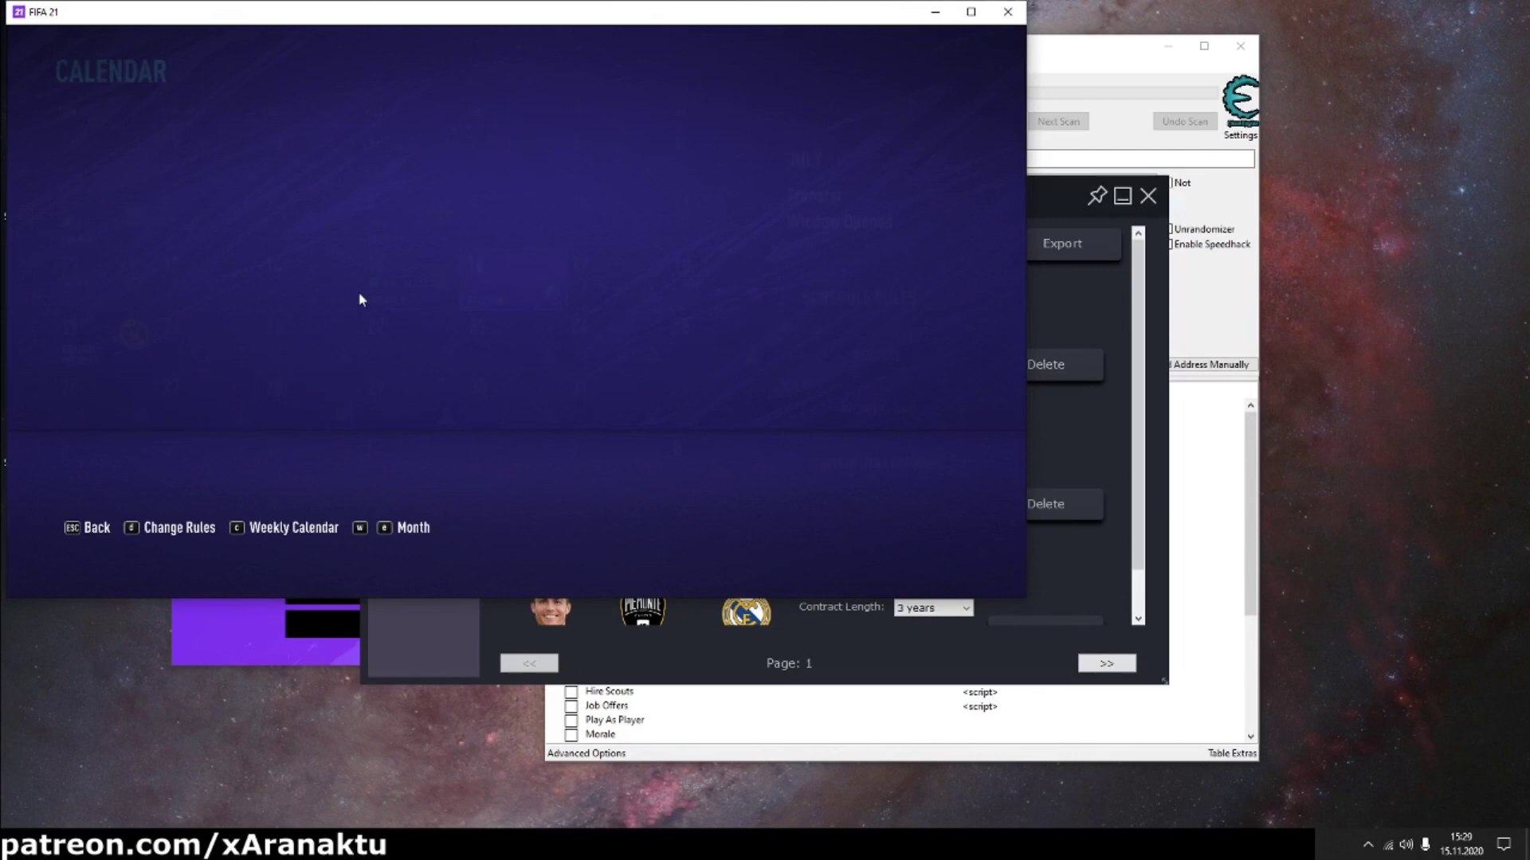
left_click(511, 391)
left_click(414, 391)
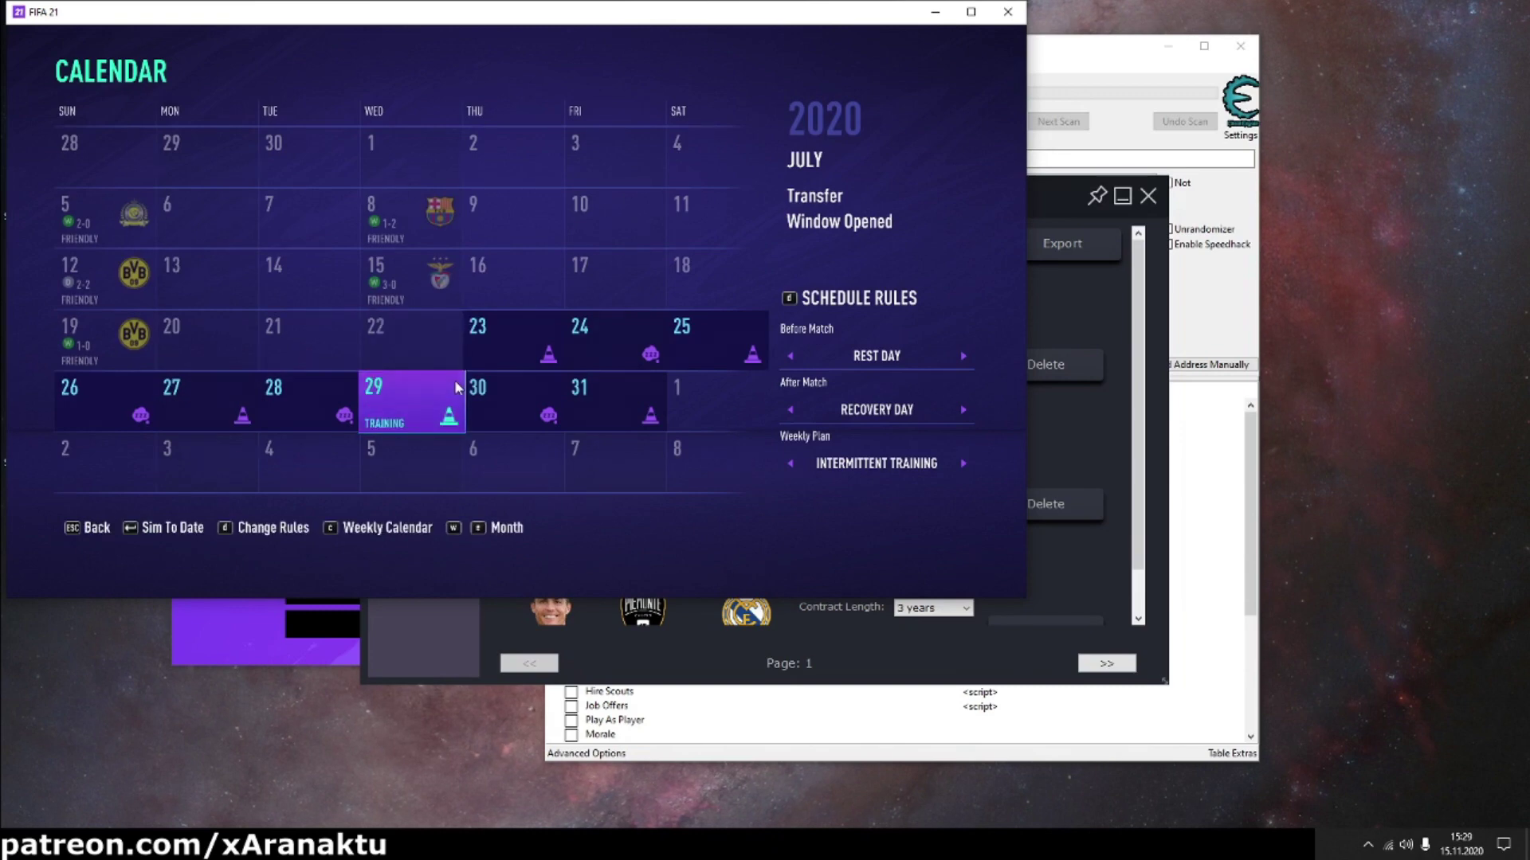
key("Escape")
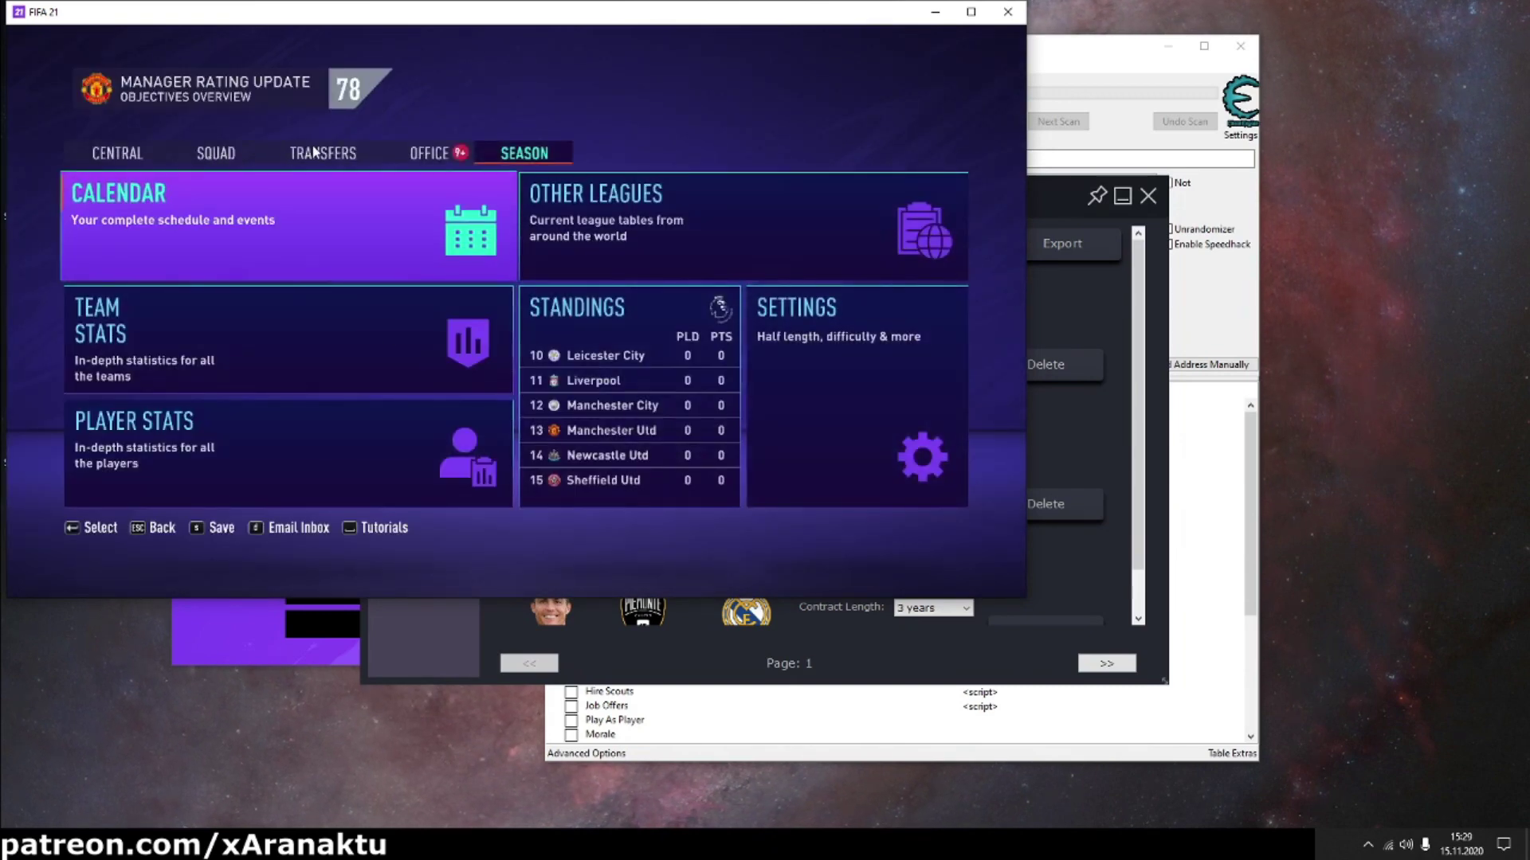
Step: Search the transfer market players for "messi" and look up Lionel Messi to check his current club
left_click(437, 153)
left_click(343, 153)
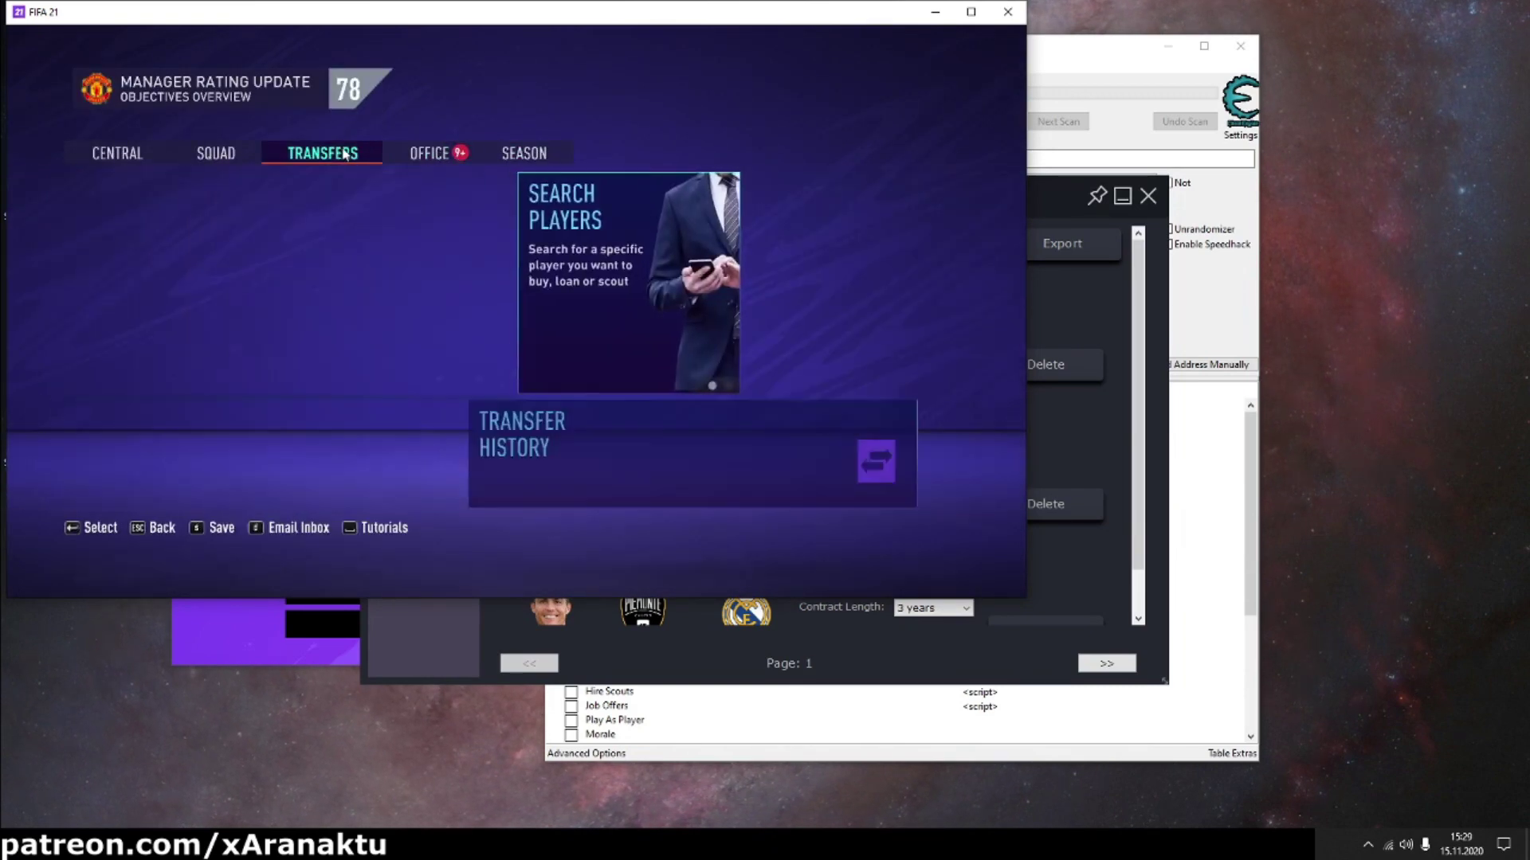
left_click(589, 243)
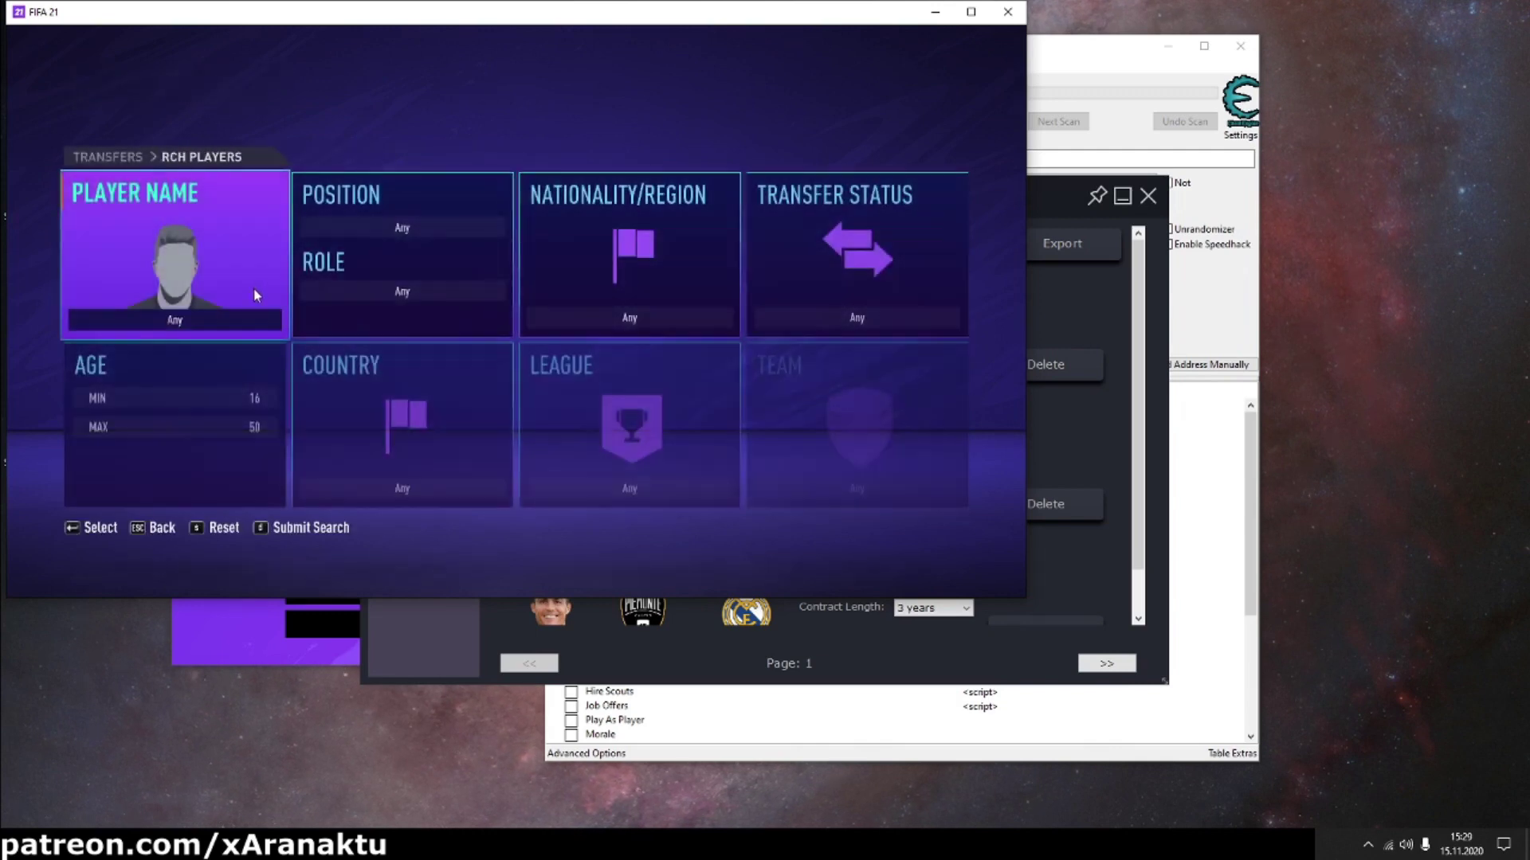
left_click(226, 293)
type("messi")
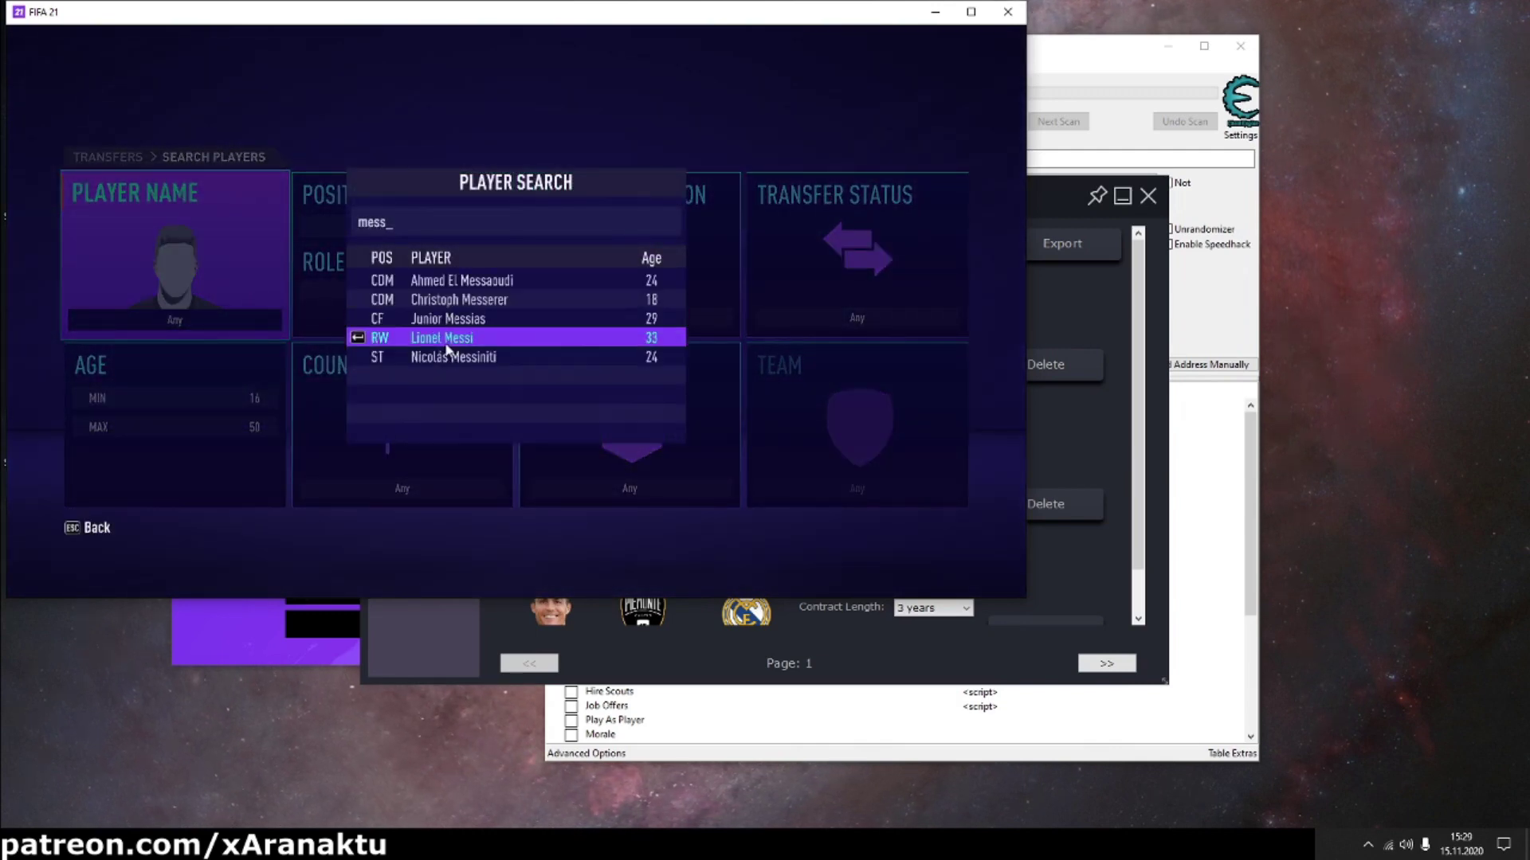
left_click(451, 342)
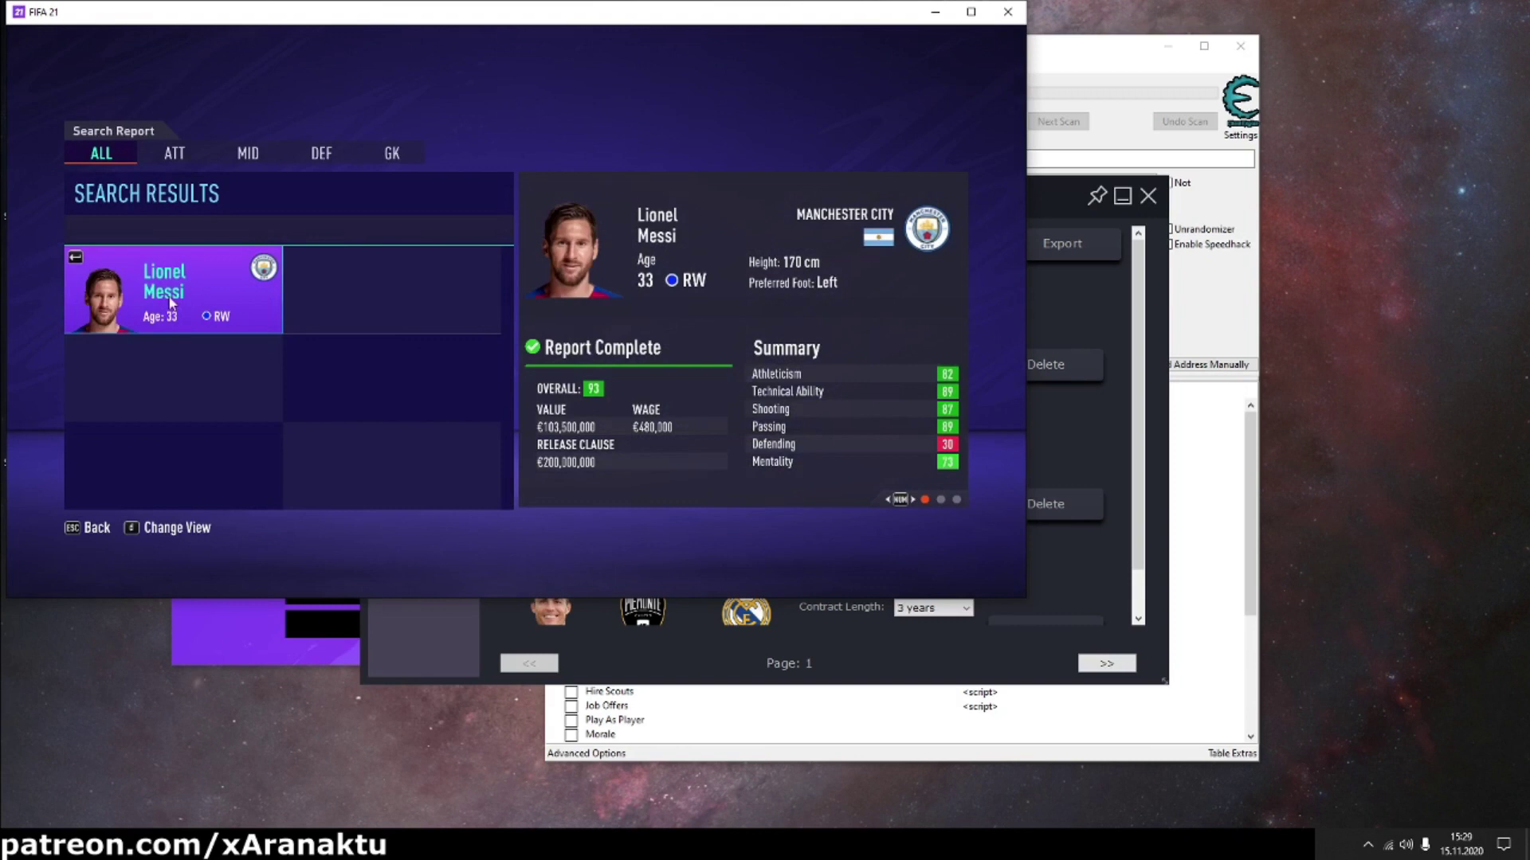